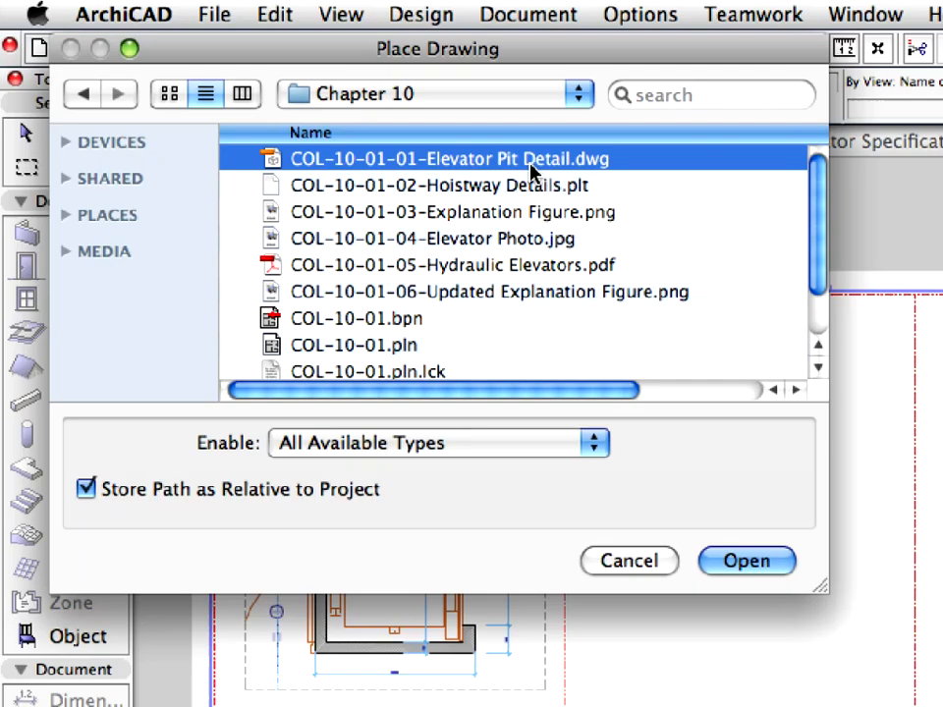
Select the Elevator Pit Detail, Hoistway Details and Explanation Figure files from the Chapter 10 folder for placement as drawings.
{"action": "left_click", "coordinate": [535, 187], "text": "shift"}
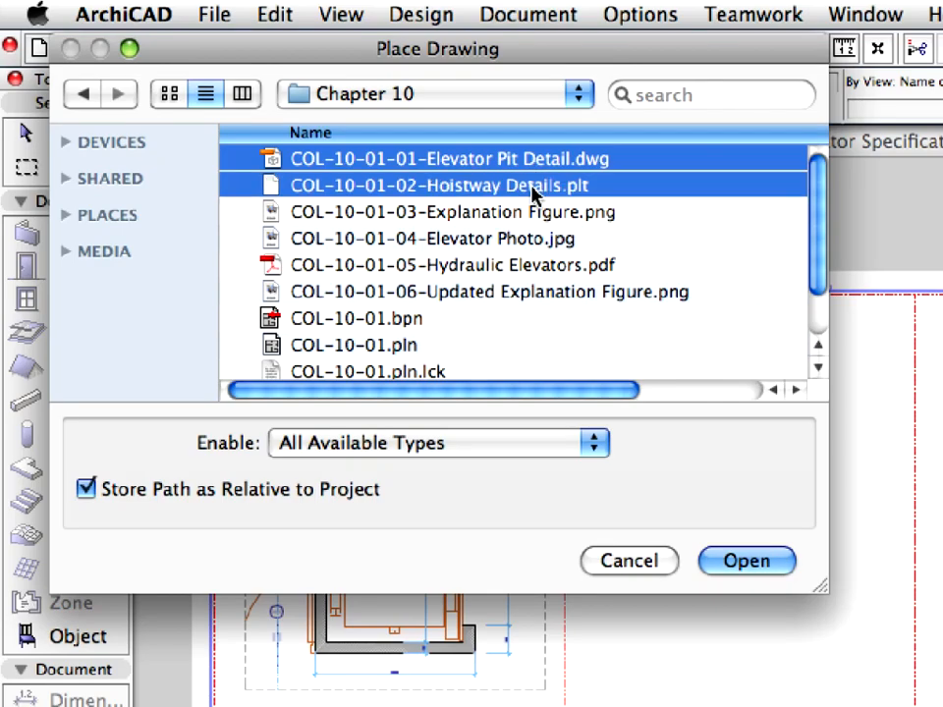
{"action": "left_click", "coordinate": [619, 213], "text": "shift"}
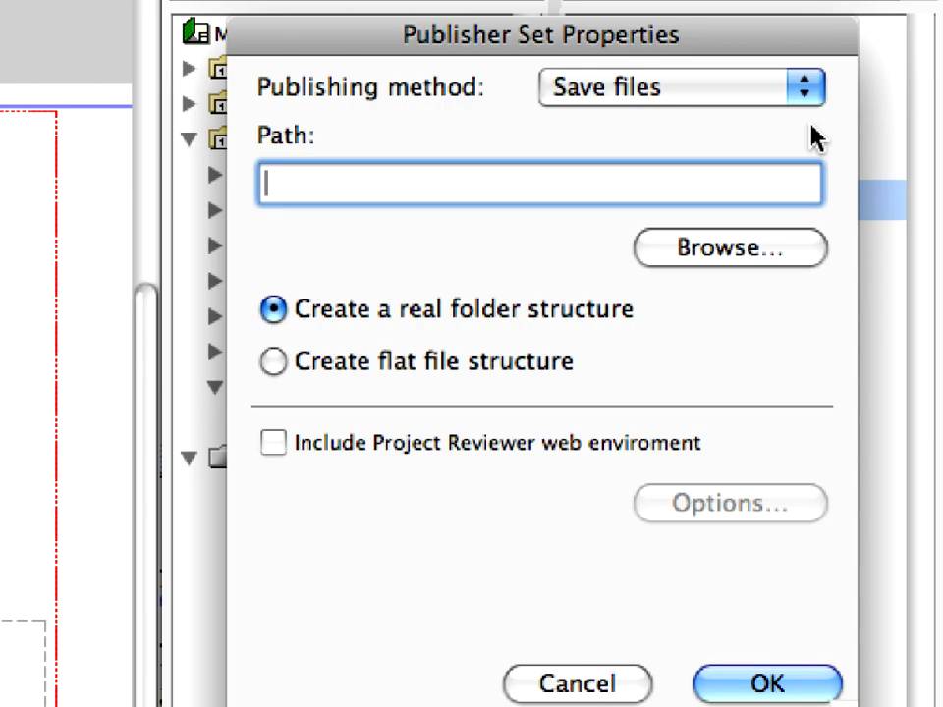
Set the publisher set's publishing method to Plot, and publish the merged PDF set.
{"action": "left_click", "coordinate": [811, 93]}
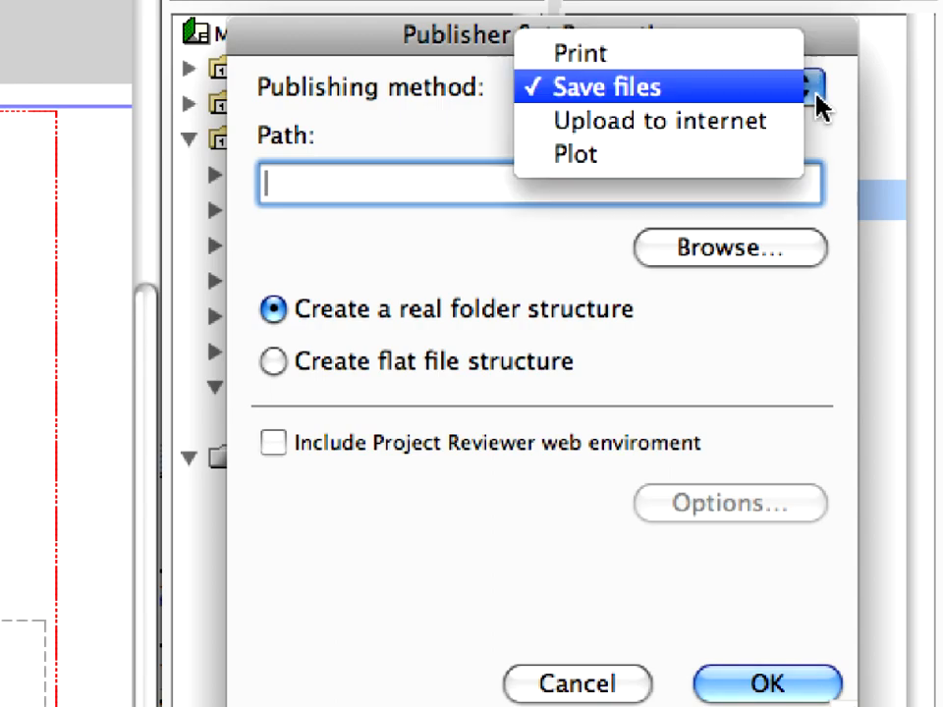
{"action": "left_click", "coordinate": [776, 157]}
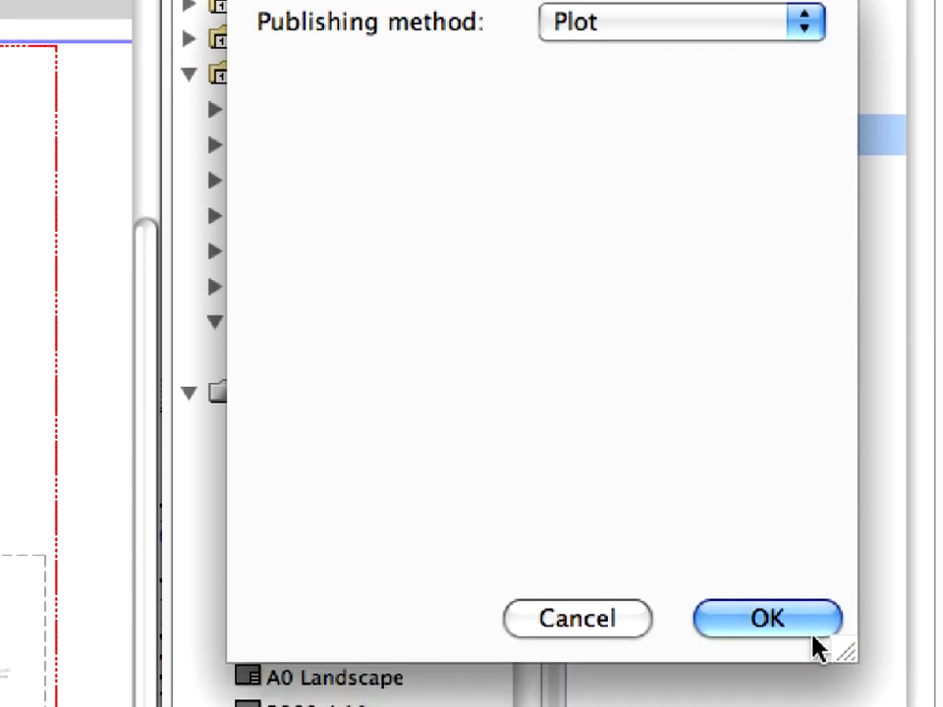
{"action": "left_click", "coordinate": [812, 673]}
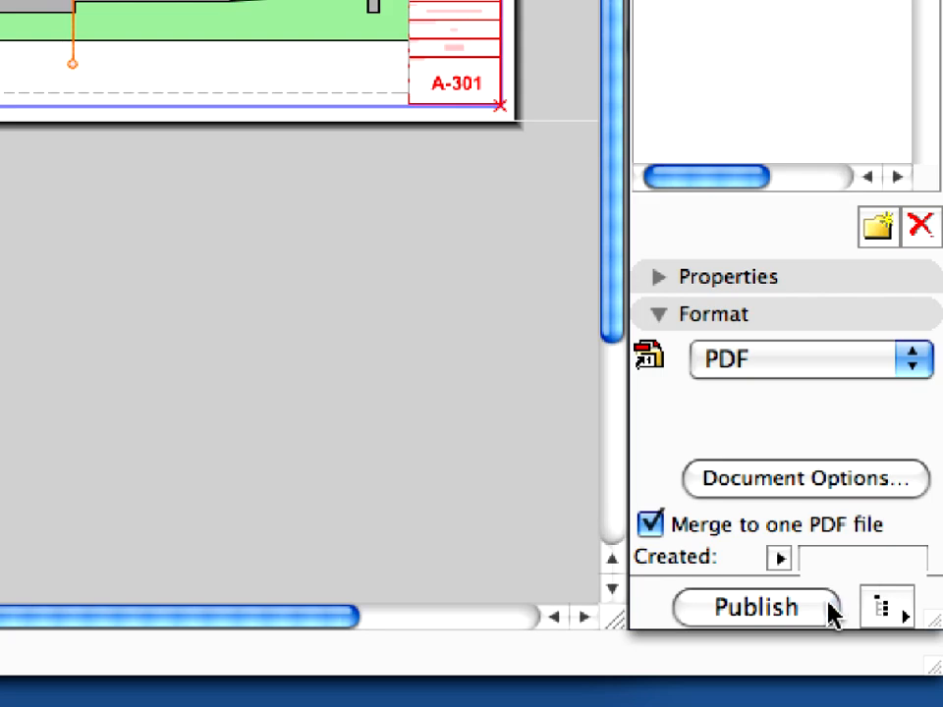
{"action": "left_click", "coordinate": [831, 609]}
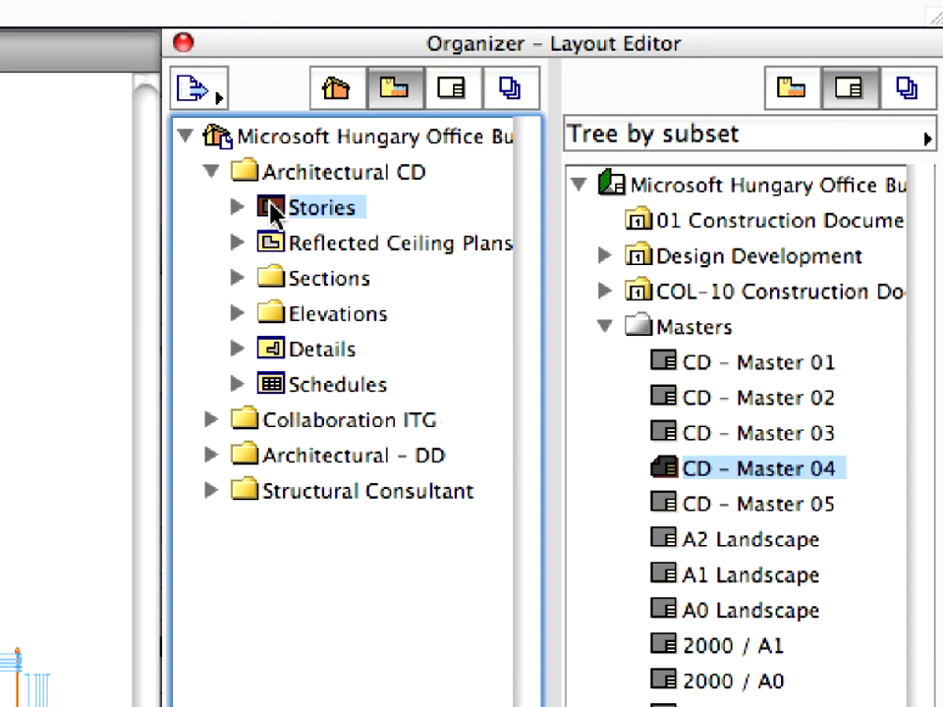
Place the Stories and Reflected Ceiling Plans folders into the 01 Construction Documentation layout subset and expand 01.1 Stories.
{"action": "left_click", "coordinate": [274, 244], "text": "shift"}
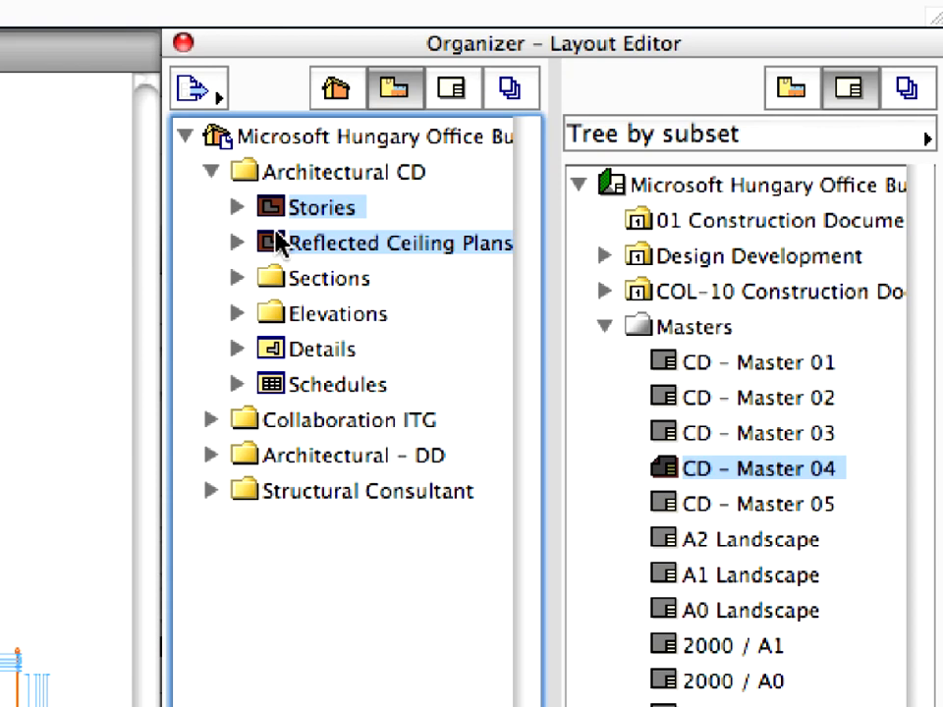
{"action": "left_click_drag", "start_coordinate": [271, 252], "coordinate": [612, 231]}
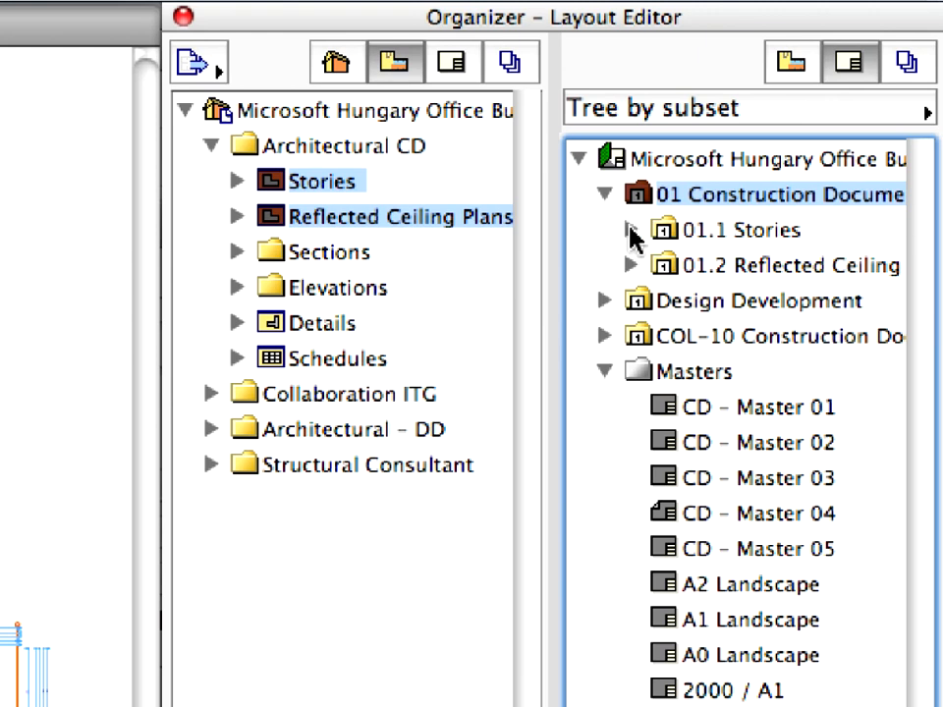
{"action": "left_click", "coordinate": [630, 232]}
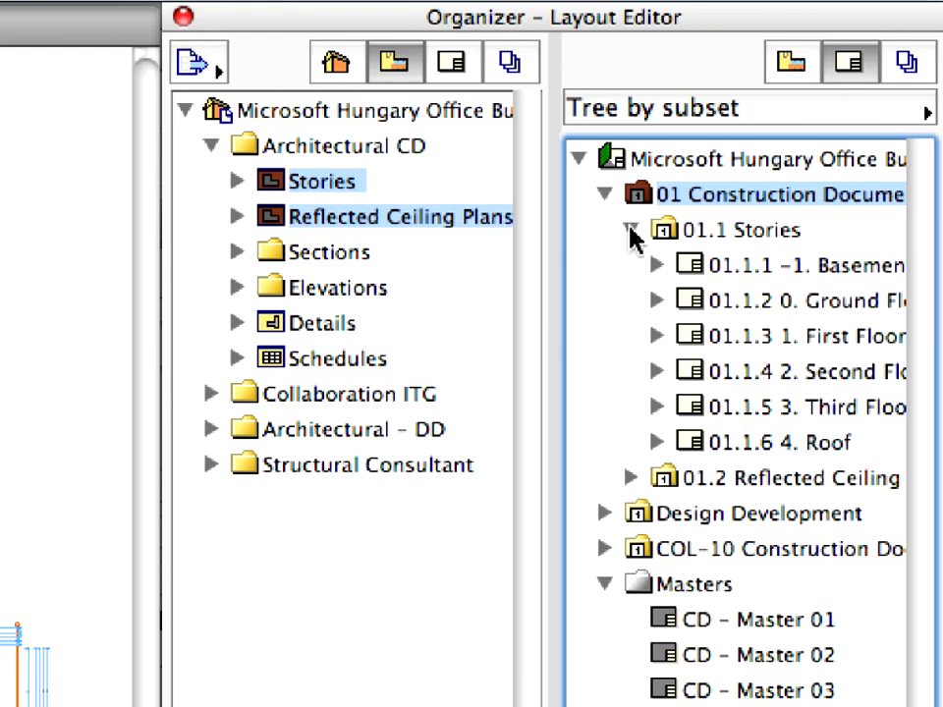
{"action": "left_click", "coordinate": [765, 232]}
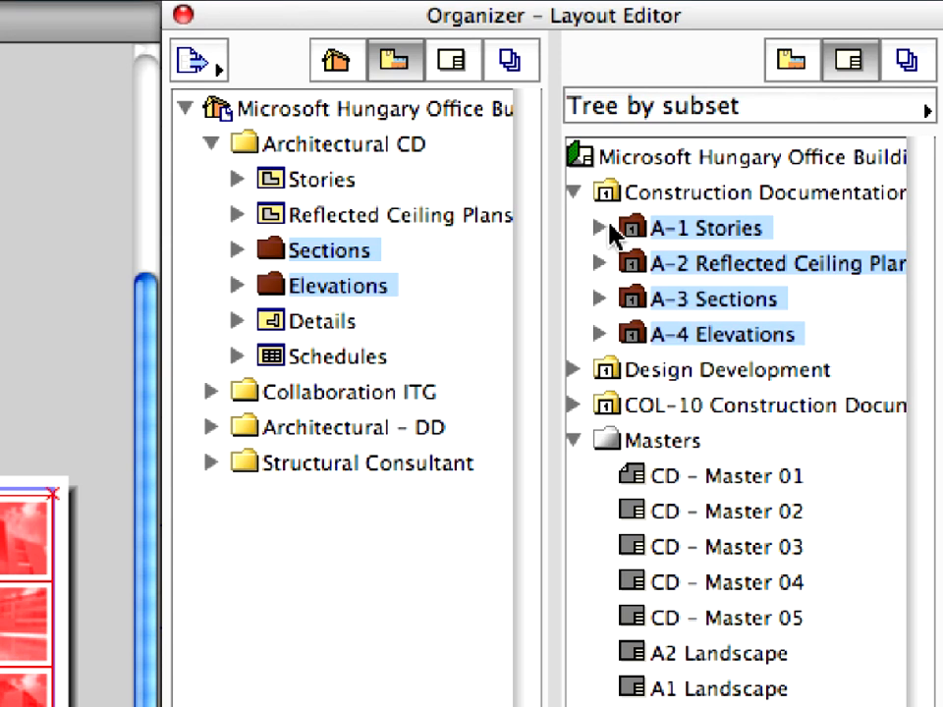
Expand the A-1 Stories and A-3 Sections subsets and examine the A-101 and A-301 layout numbering.
{"action": "left_click", "coordinate": [601, 229]}
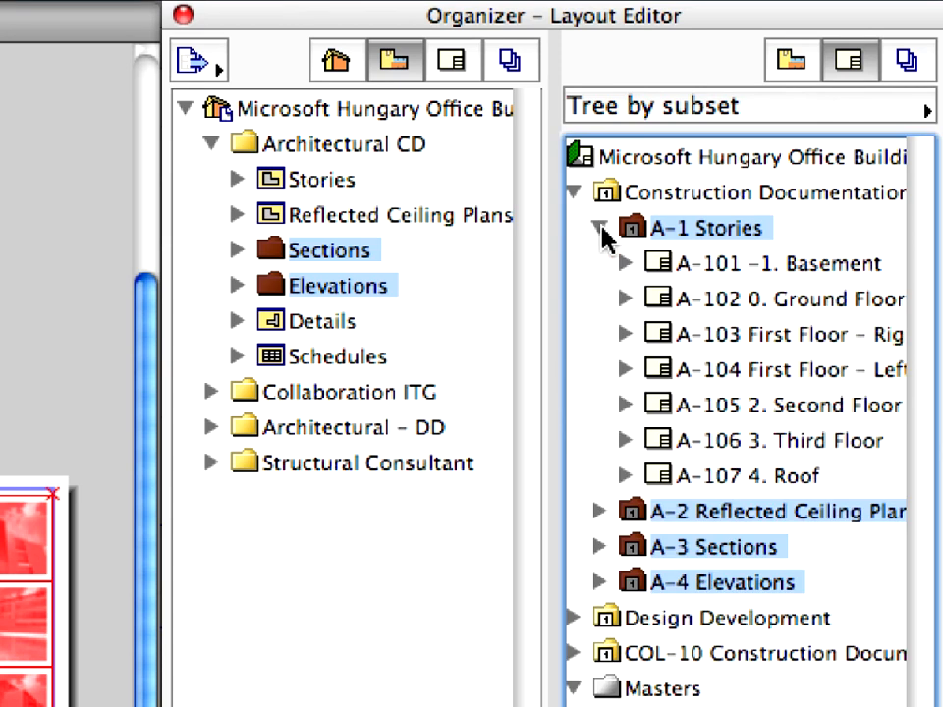
{"action": "left_click", "coordinate": [600, 548]}
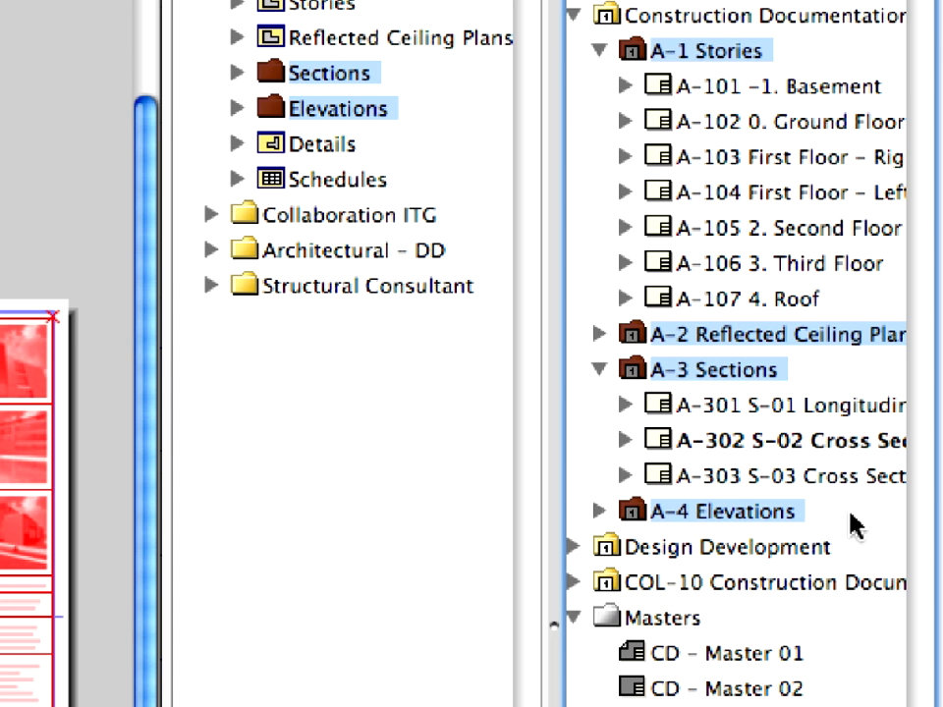
{"action": "left_click", "coordinate": [768, 88]}
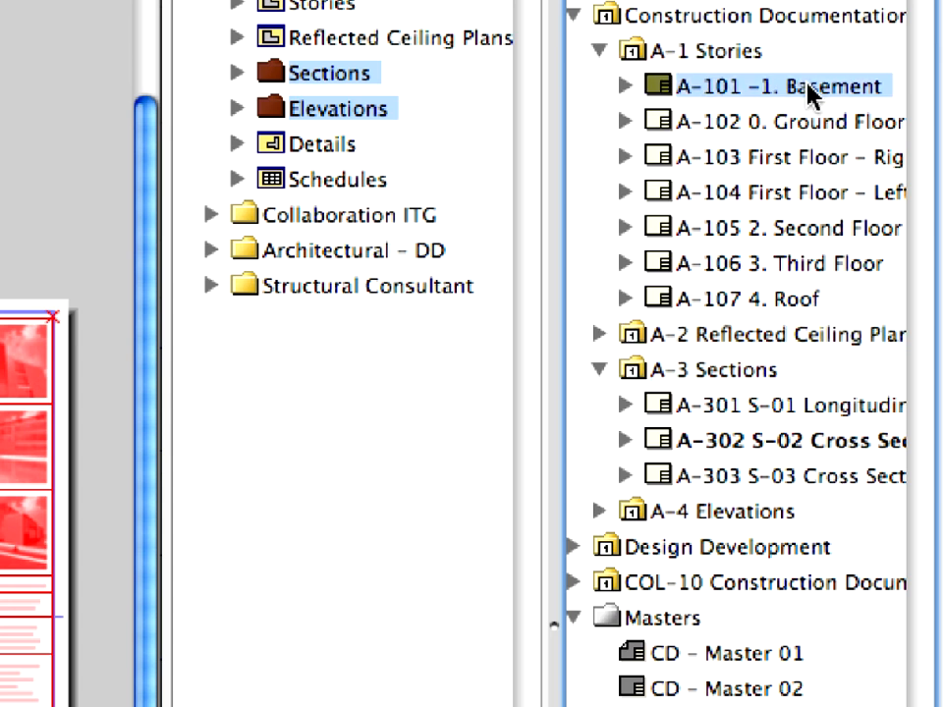
{"action": "left_click", "coordinate": [833, 406]}
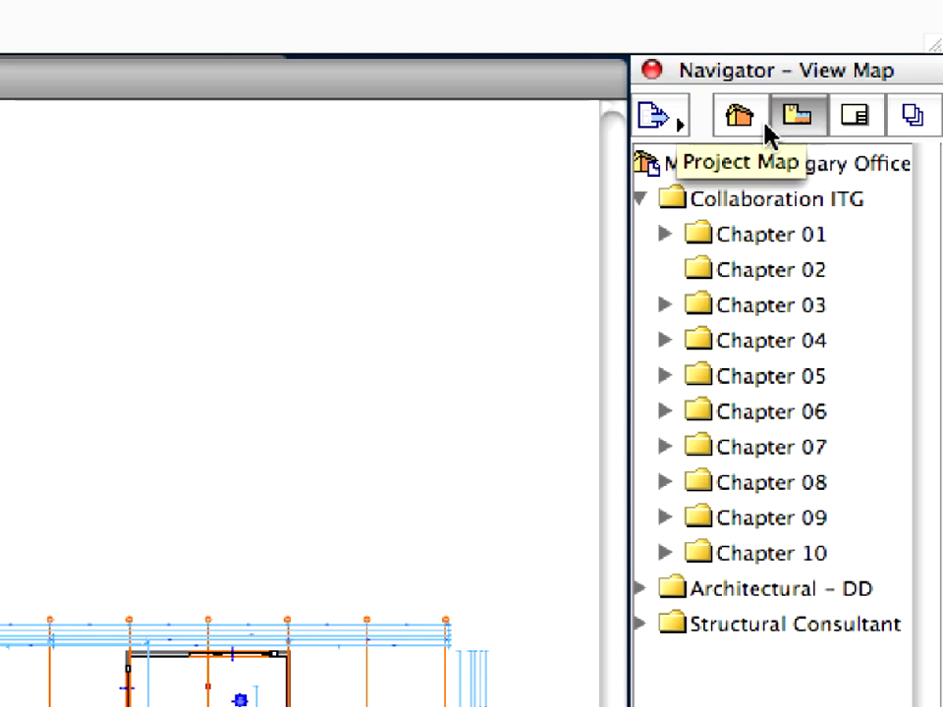
Switch the Navigator to the Project Map and open the 1. First Floor story.
{"action": "left_click", "coordinate": [763, 132]}
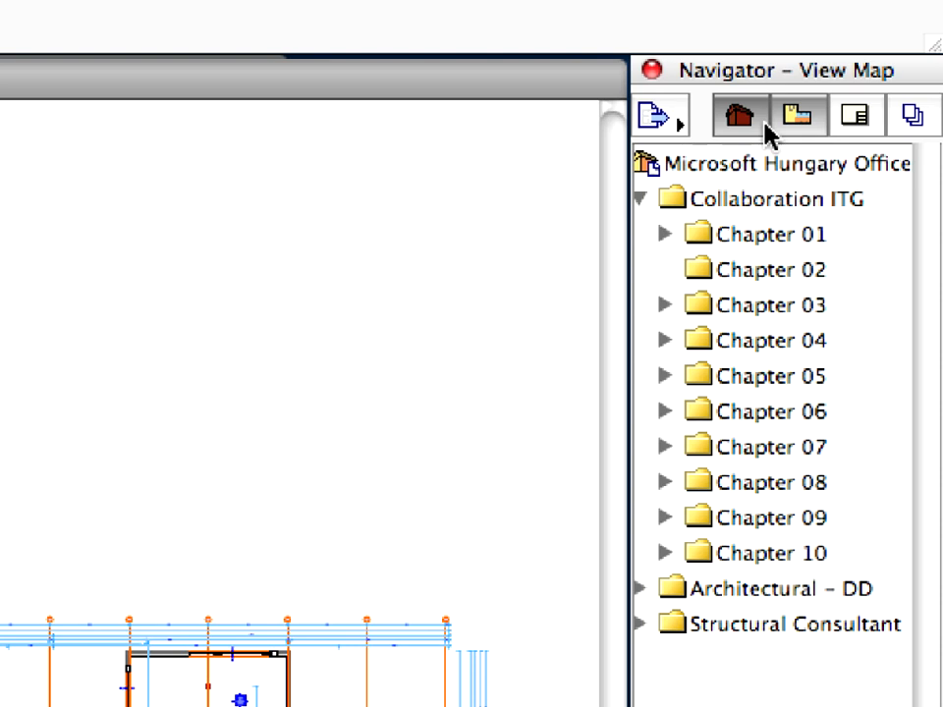
{"action": "scroll", "coordinate": [784, 163], "scroll_direction": "up", "scroll_amount": 5}
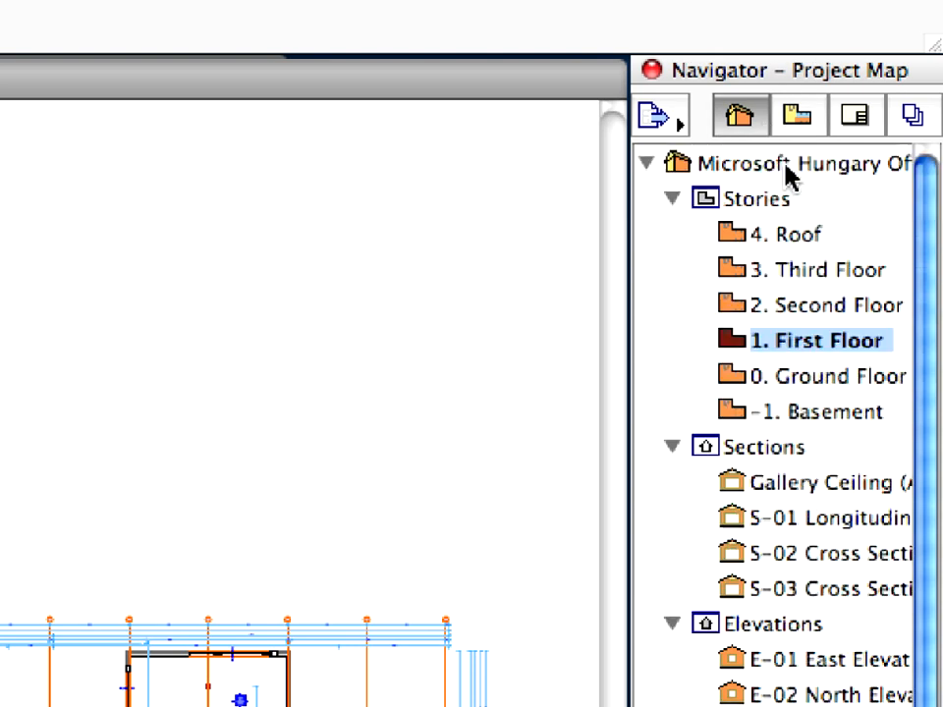
{"action": "left_click", "coordinate": [812, 342]}
{"action": "double_click", "coordinate": [791, 341]}
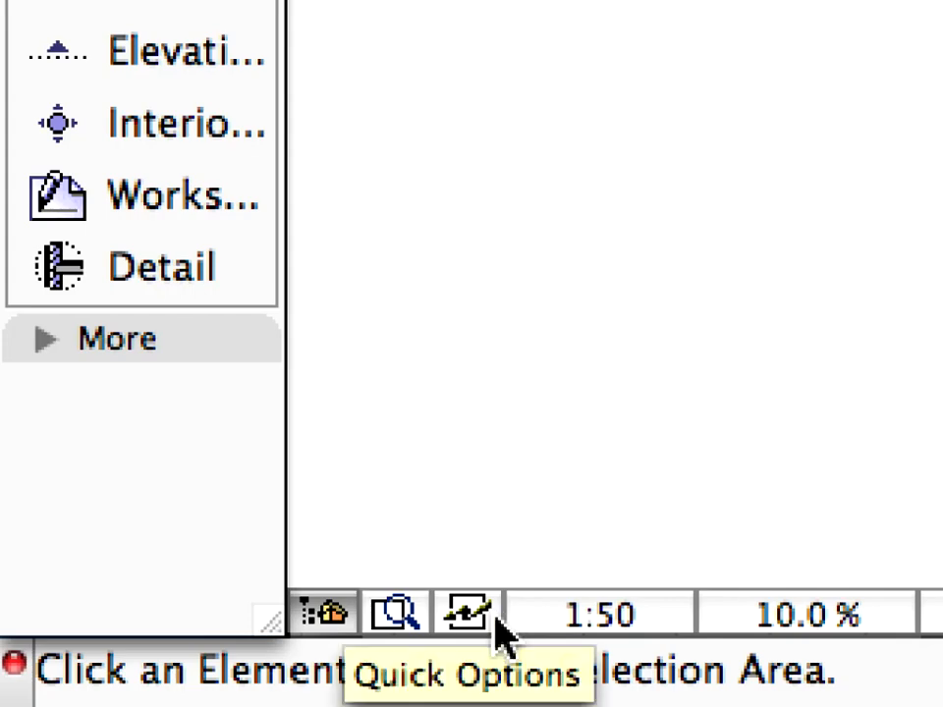
Show the Quick Options palette, shorten the Navigator palette, and dock Quick Options beneath it.
{"action": "left_click", "coordinate": [495, 621]}
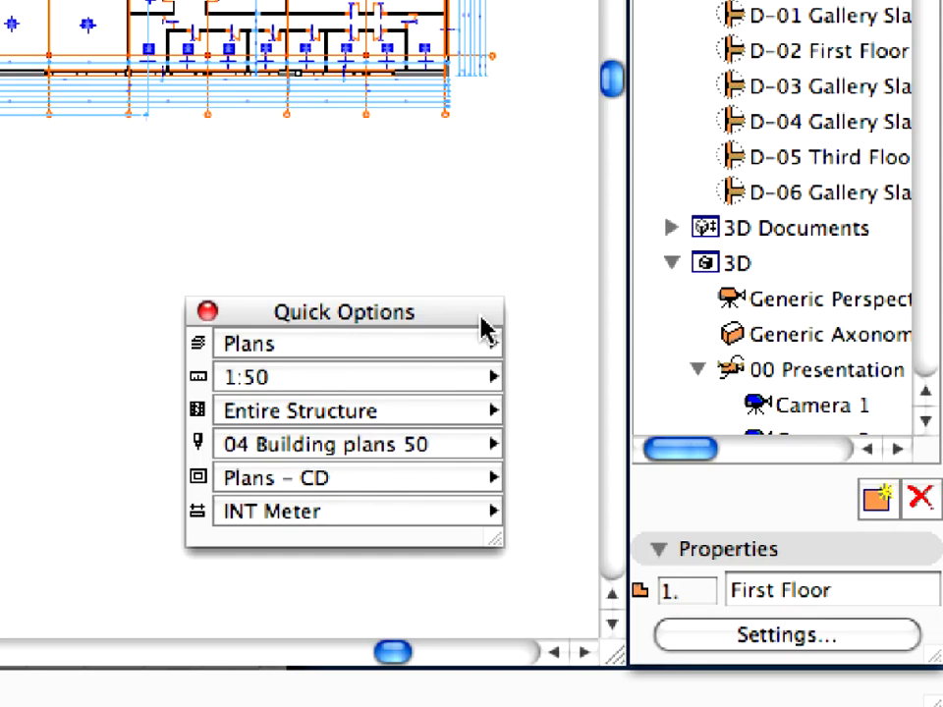
{"action": "left_click_drag", "start_coordinate": [484, 326], "coordinate": [603, 431]}
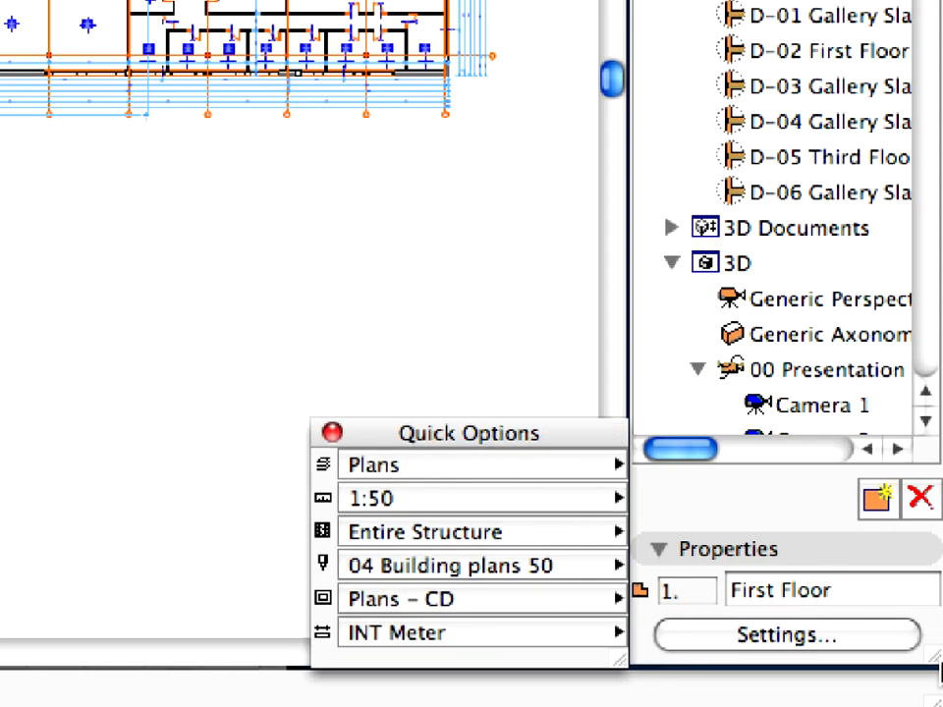
{"action": "left_click_drag", "start_coordinate": [936, 658], "coordinate": [937, 415]}
{"action": "left_click_drag", "start_coordinate": [597, 440], "coordinate": [918, 457]}
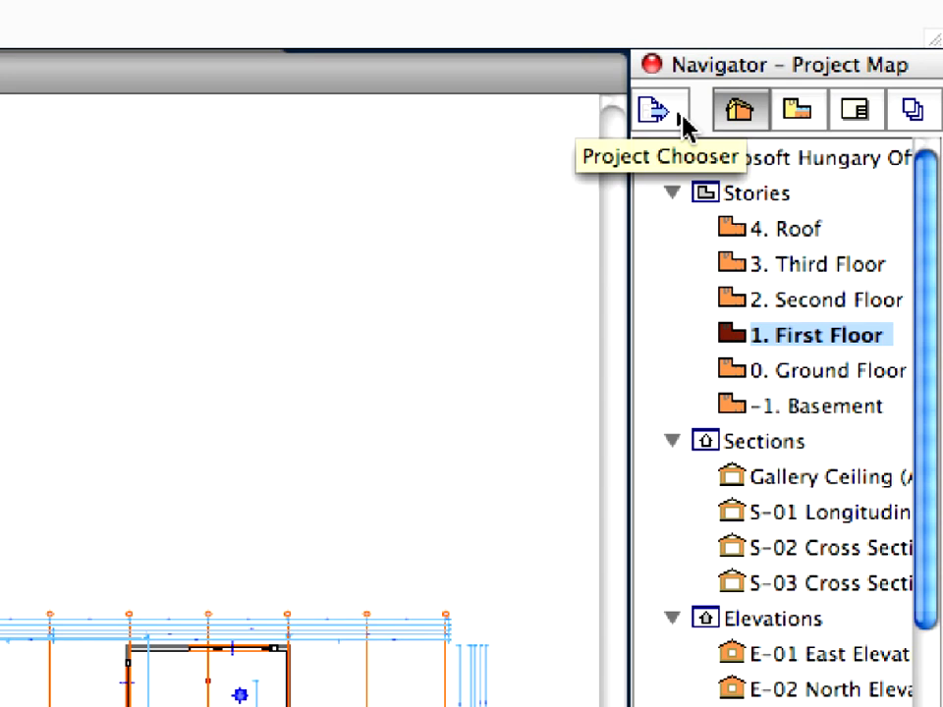
Show the Organizer, and close the Quick Options and Navigator palettes.
{"action": "left_click", "coordinate": [681, 116]}
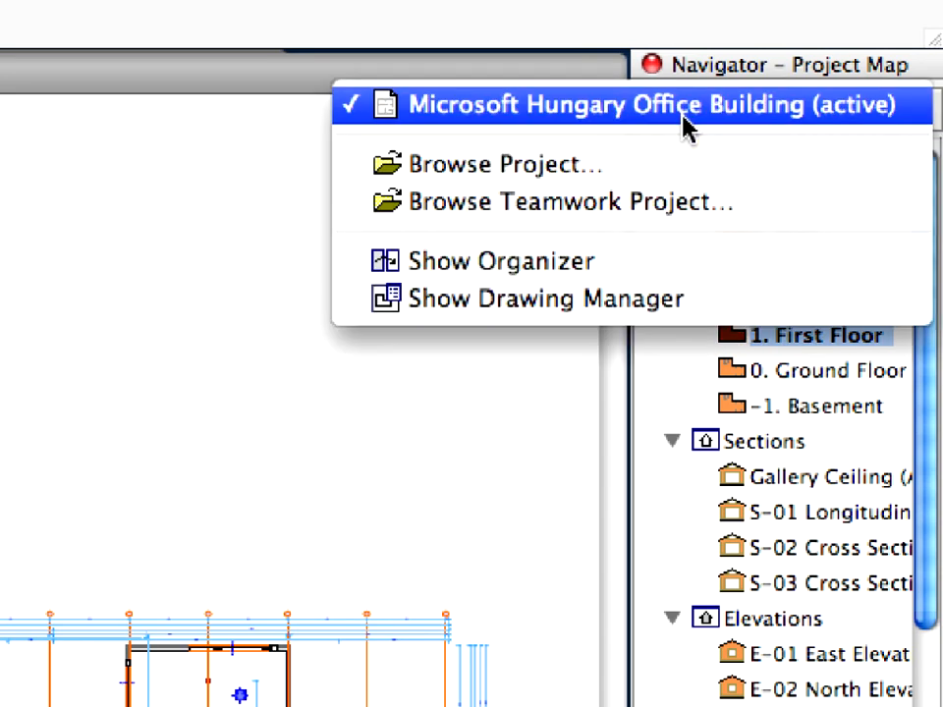
{"action": "left_click", "coordinate": [683, 264]}
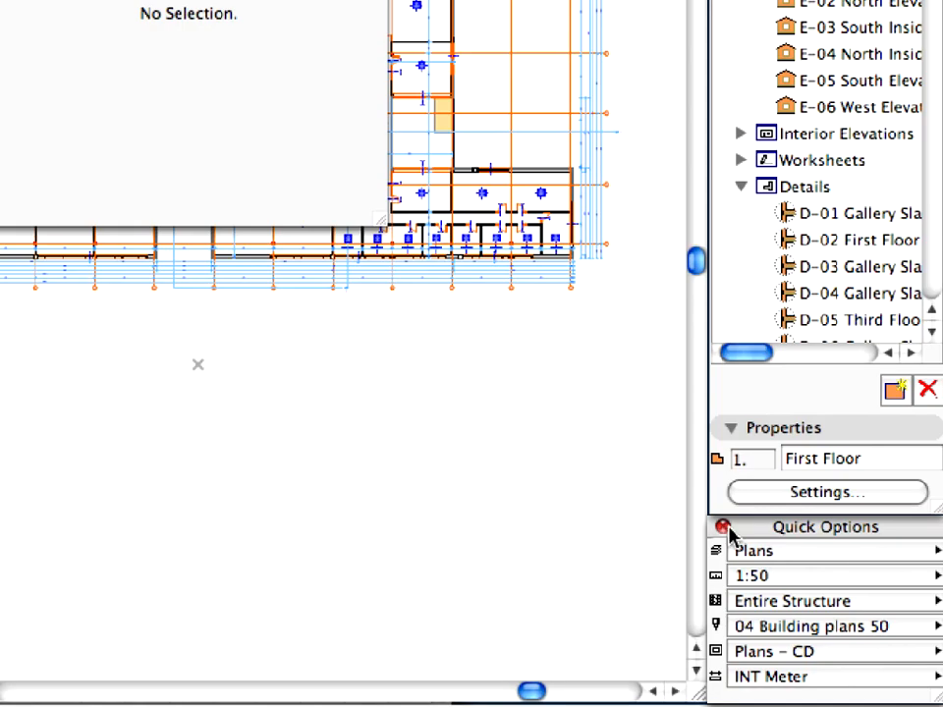
{"action": "left_click", "coordinate": [826, 596]}
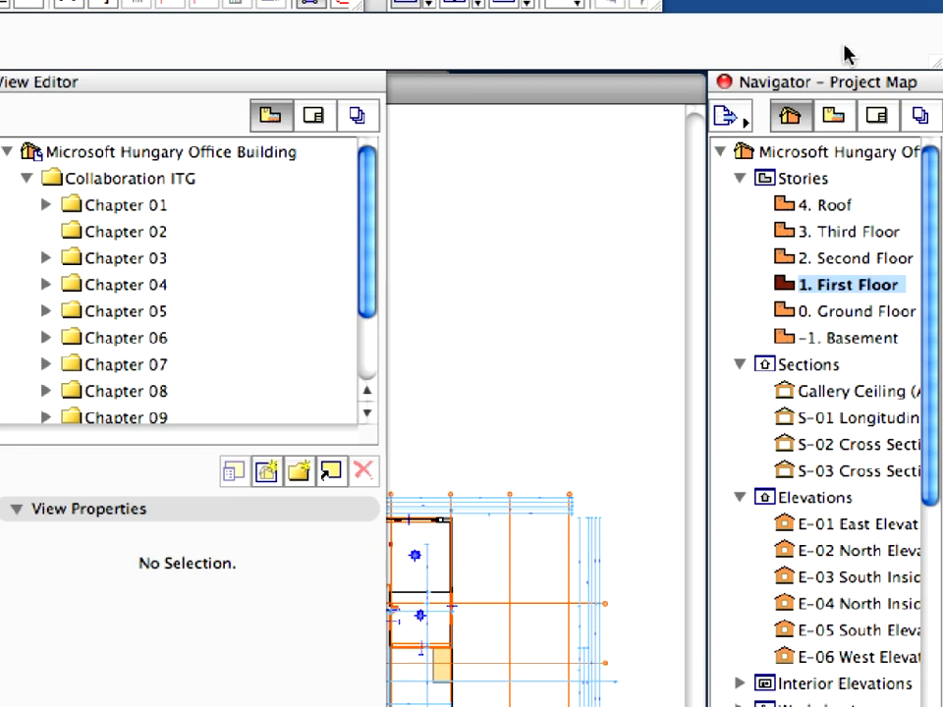
{"action": "left_click", "coordinate": [724, 83]}
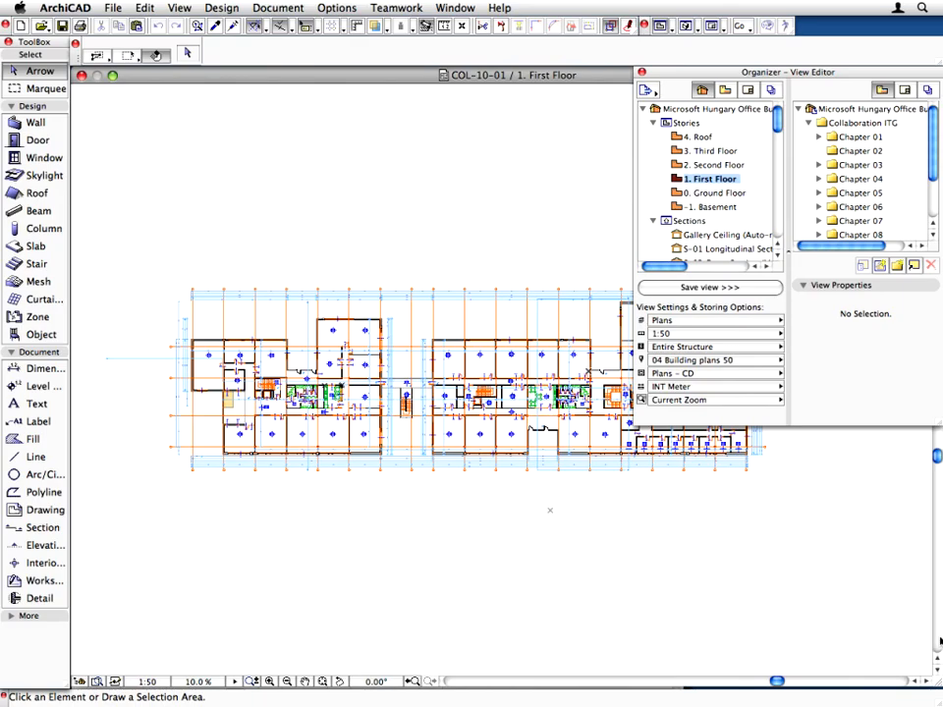
Narrow the floor plan window to sit beside the Organizer, extend the Organizer to full height, and fit the plan in its window.
{"action": "left_click_drag", "start_coordinate": [940, 682], "coordinate": [631, 684]}
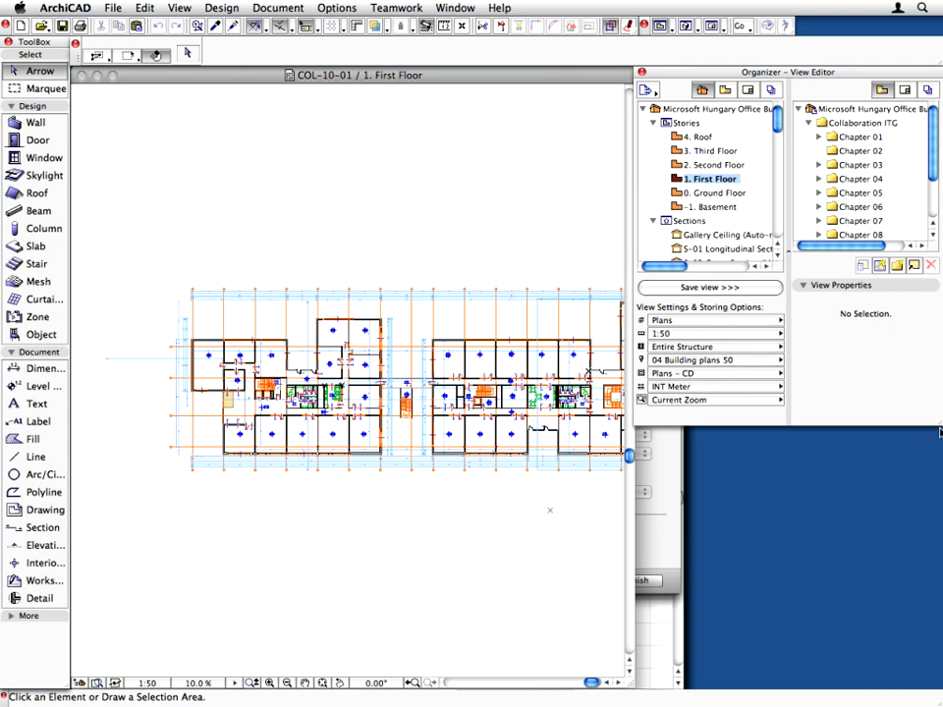
{"action": "left_click_drag", "start_coordinate": [939, 428], "coordinate": [939, 694]}
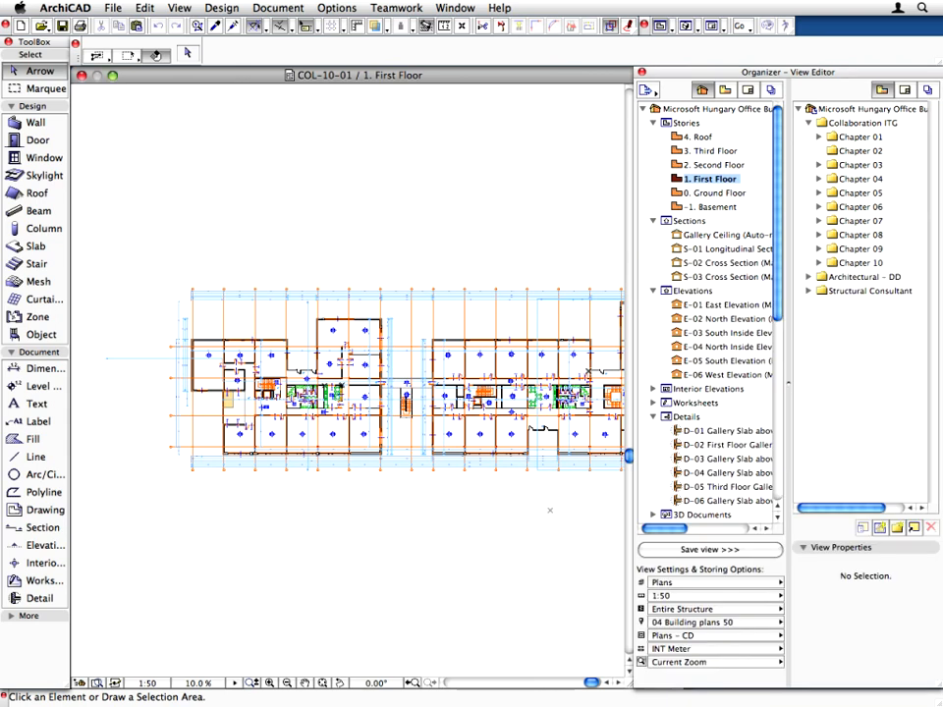
{"action": "left_click", "coordinate": [322, 683]}
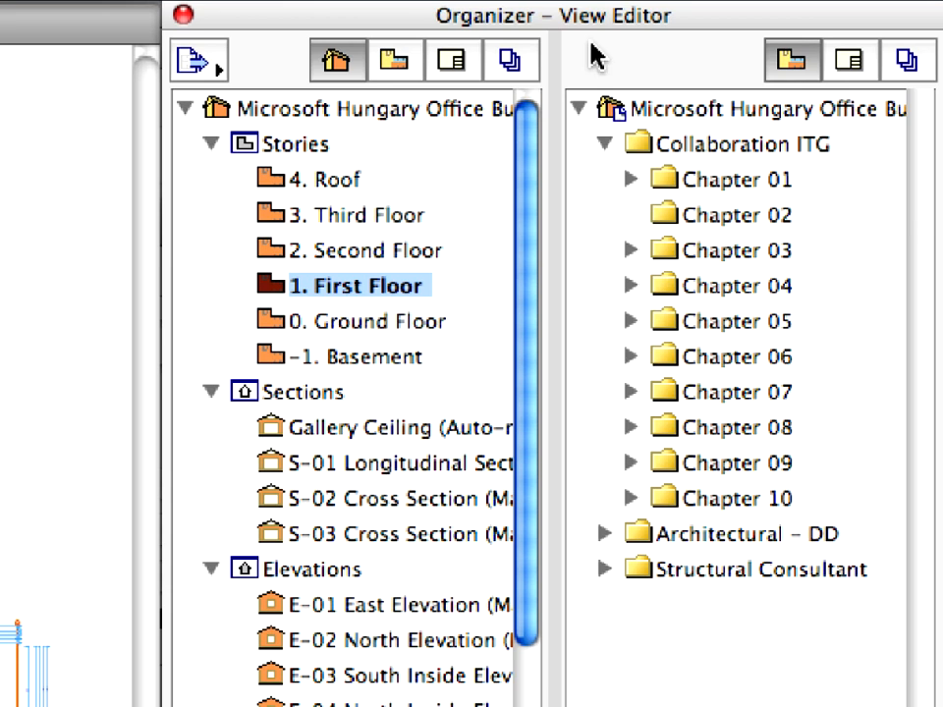
Create a folder named Architectural CD in the project's View Map and move it above the Collaboration ITG folder.
{"action": "right_click", "coordinate": [771, 118]}
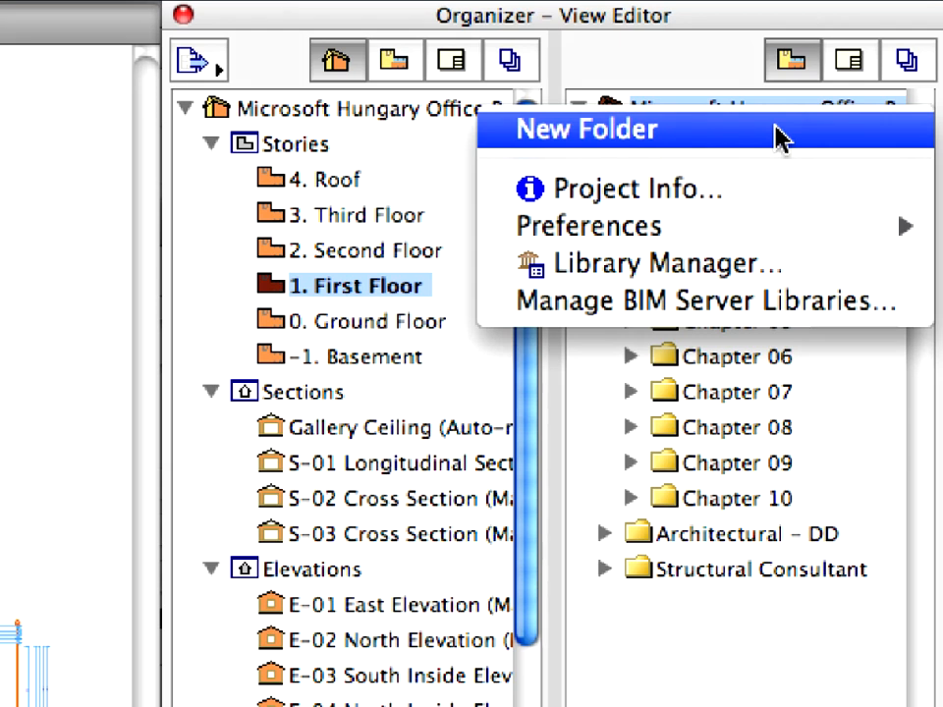
{"action": "left_click", "coordinate": [781, 137]}
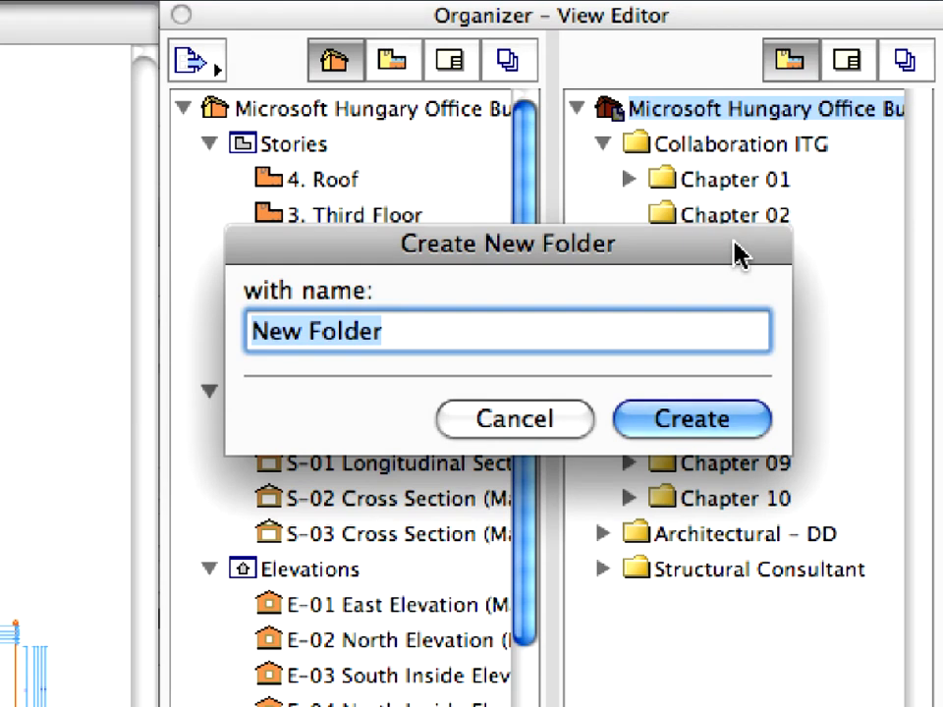
{"action": "type", "text": "Architectural"}
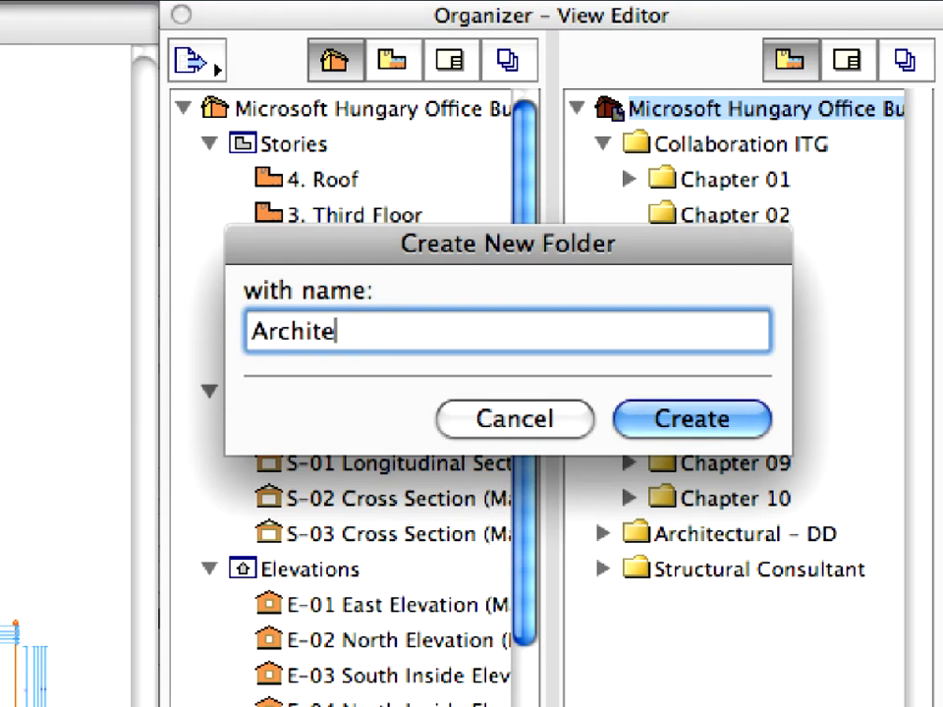
{"action": "type", "text": " CD"}
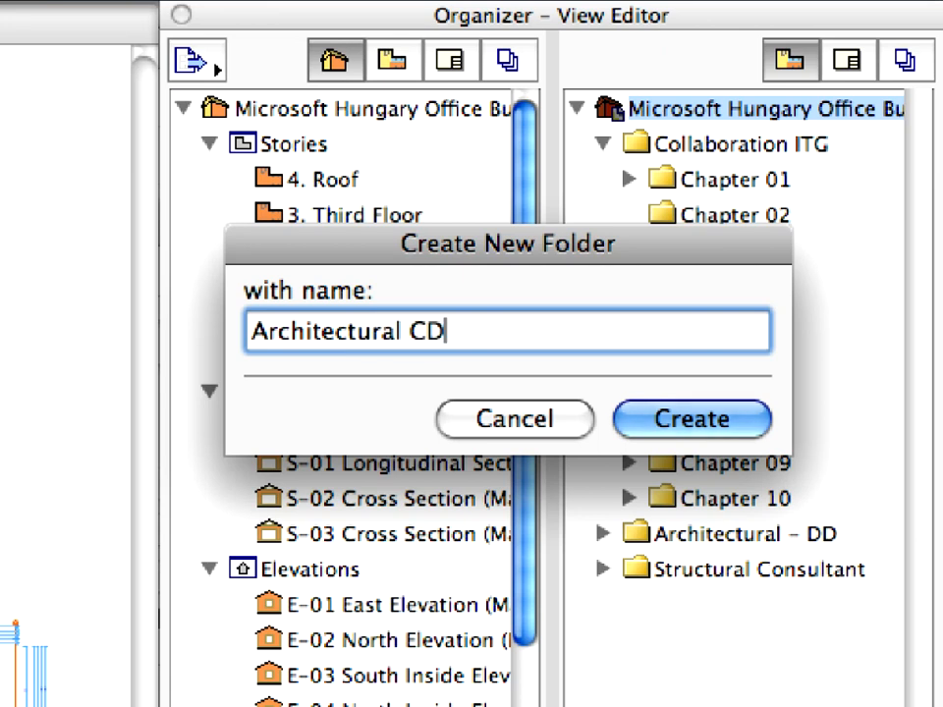
{"action": "left_click", "coordinate": [756, 422]}
{"action": "left_click", "coordinate": [811, 610]}
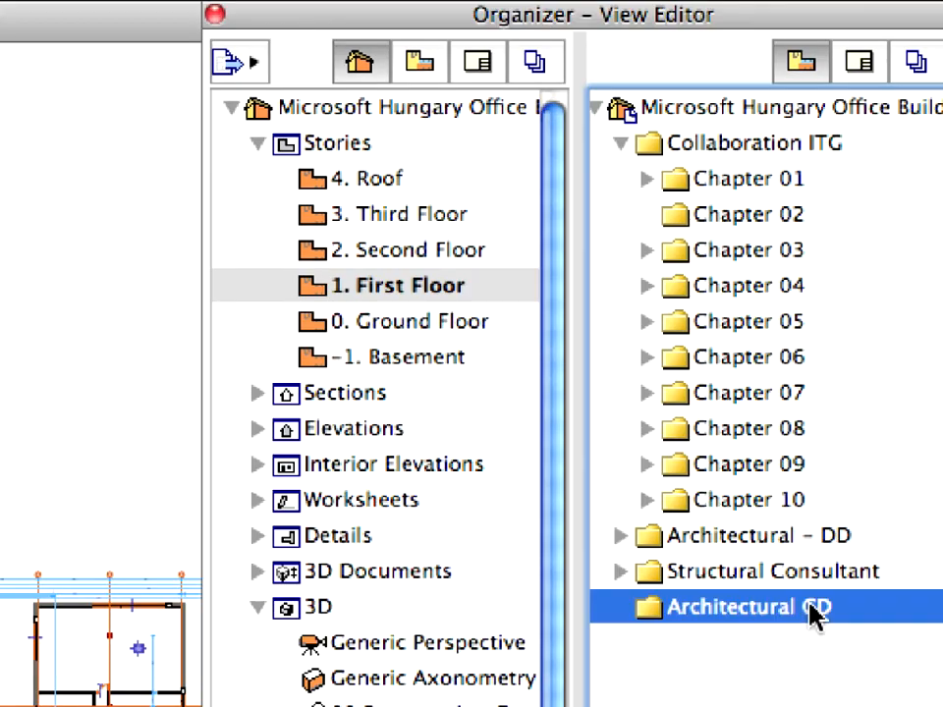
{"action": "left_click_drag", "start_coordinate": [811, 610], "coordinate": [856, 127]}
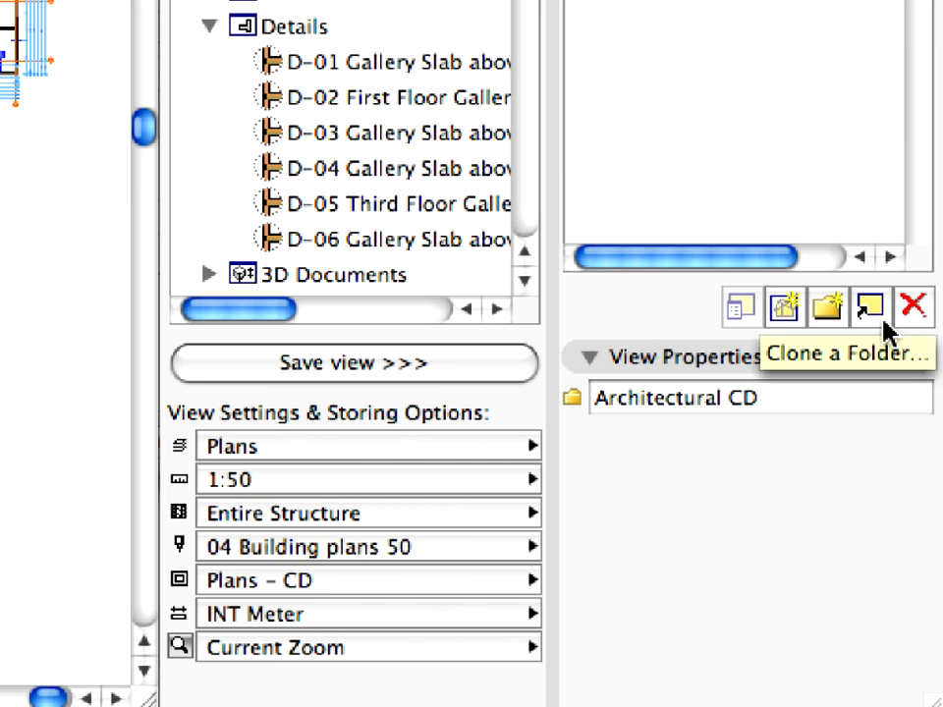
Start a clone of the Stories folder for Architectural CD, keeping scale 1:50, Entire Structure, pen set 04 Building plans 50 and model view Plans – CD.
{"action": "left_click", "coordinate": [883, 321]}
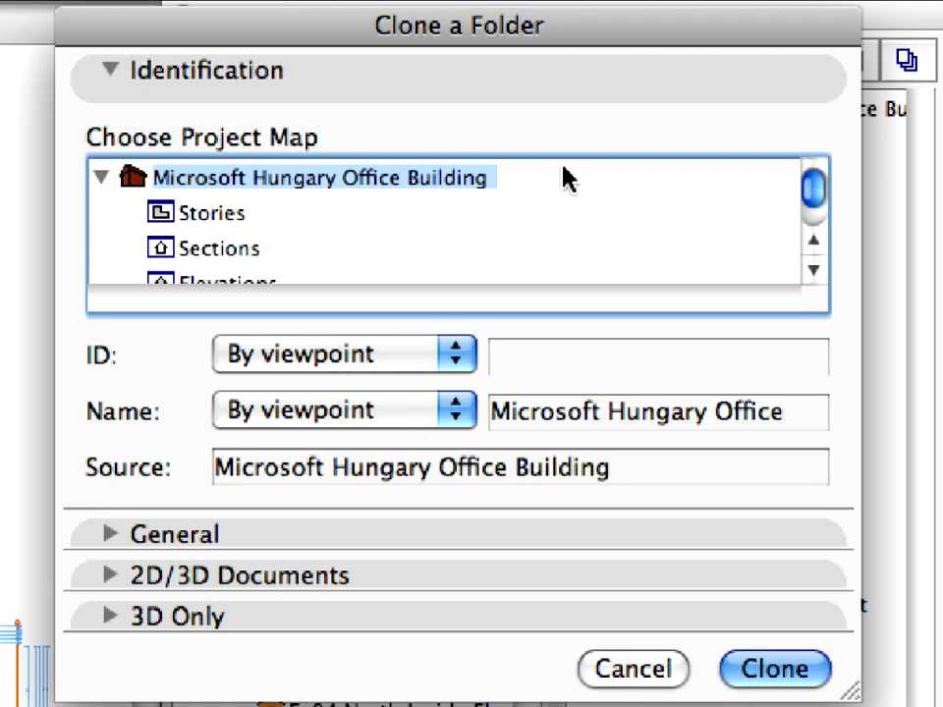
{"action": "left_click", "coordinate": [234, 220]}
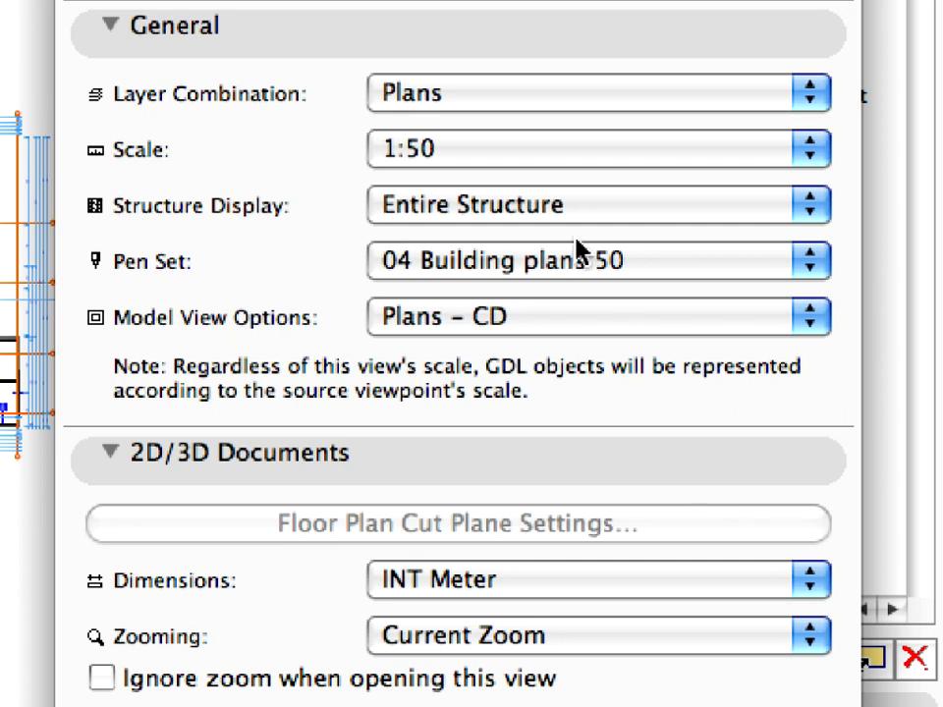
{"action": "left_click", "coordinate": [551, 160]}
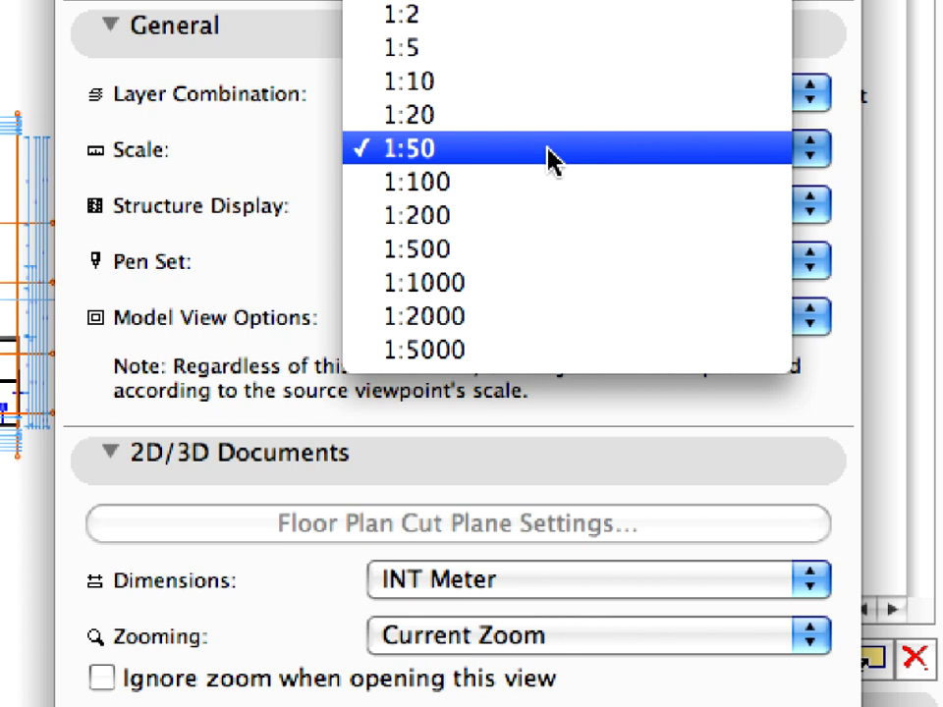
{"action": "left_click", "coordinate": [552, 160]}
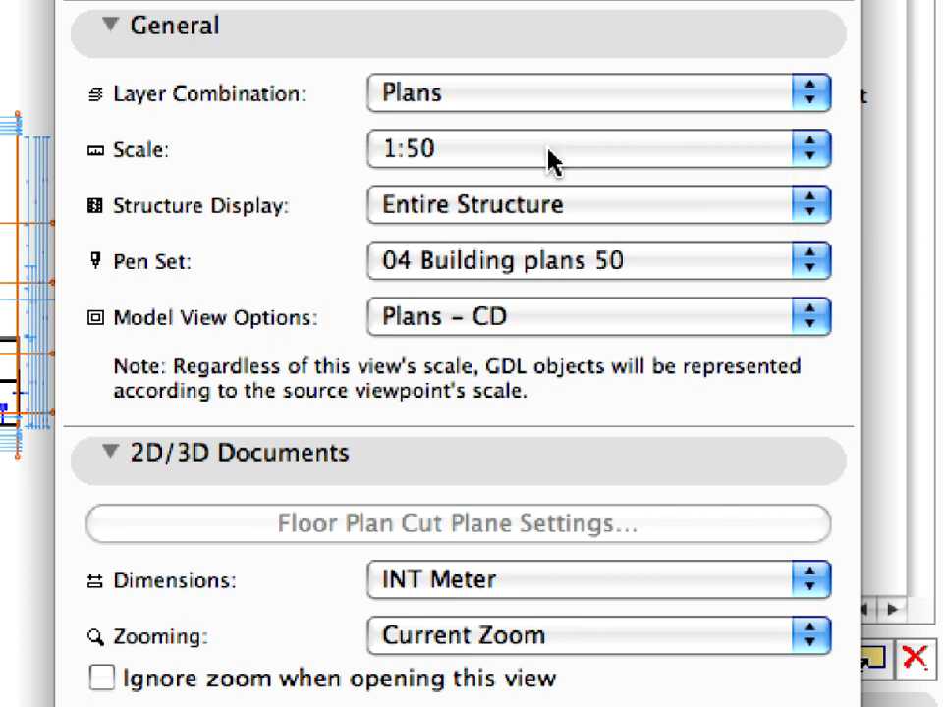
{"action": "left_click", "coordinate": [634, 207]}
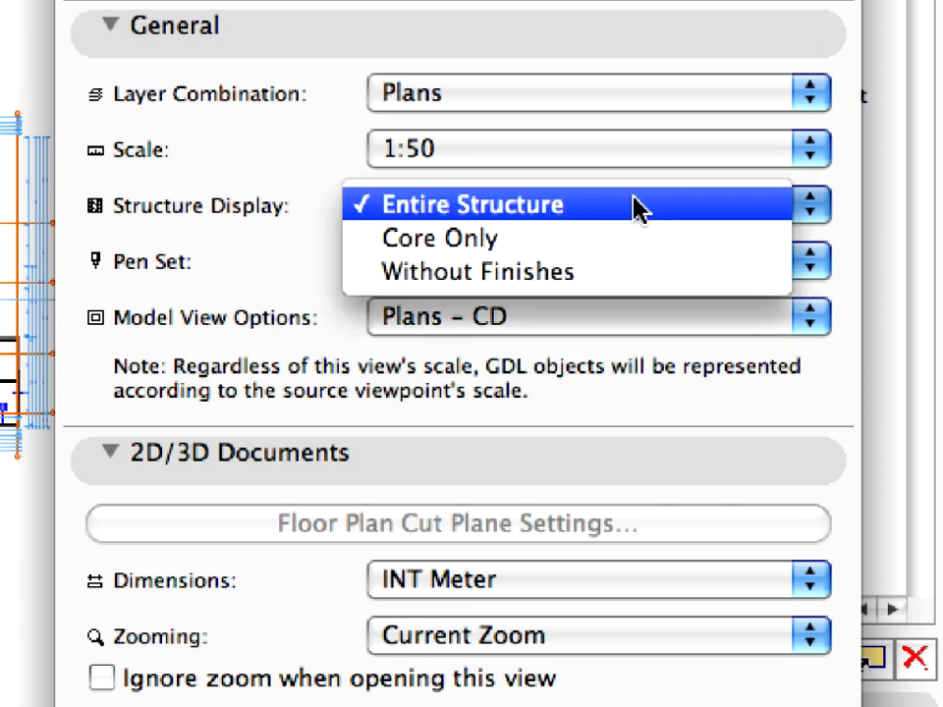
{"action": "left_click", "coordinate": [637, 209]}
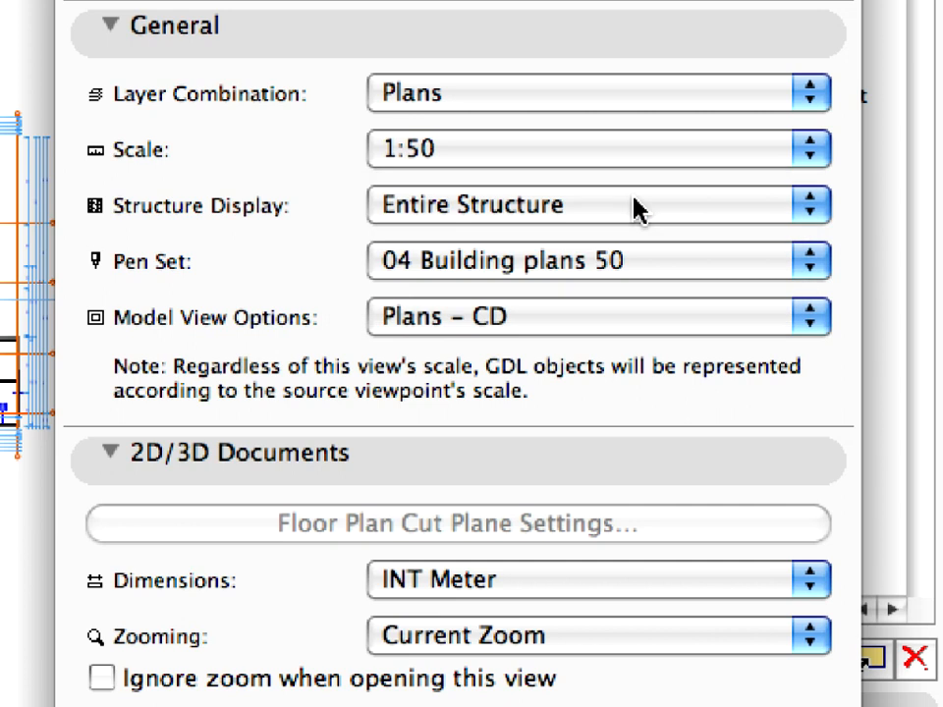
{"action": "left_click", "coordinate": [684, 262]}
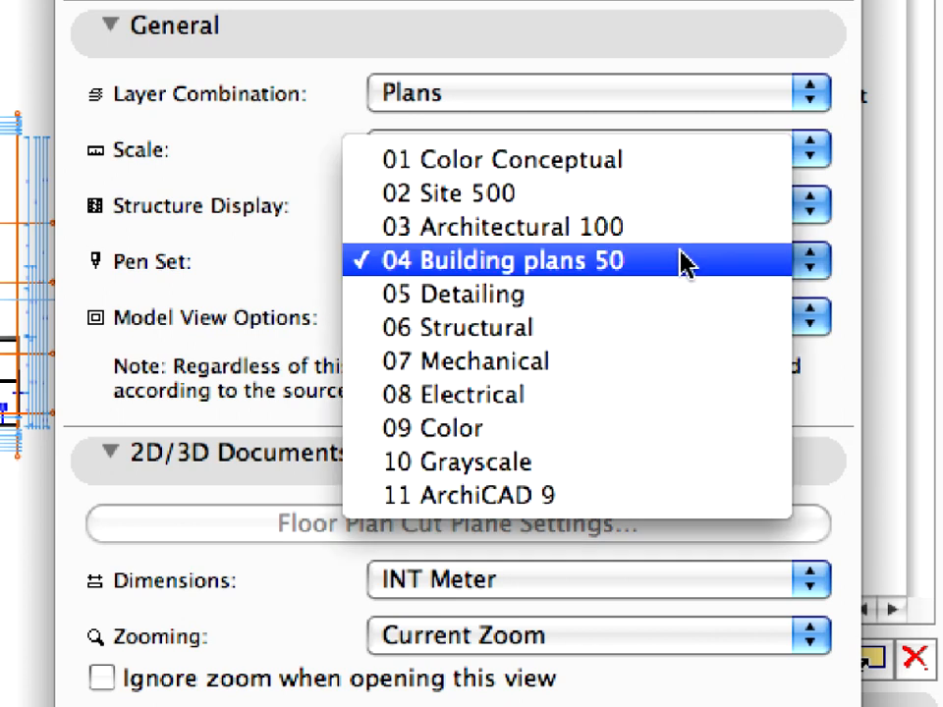
{"action": "left_click", "coordinate": [683, 263]}
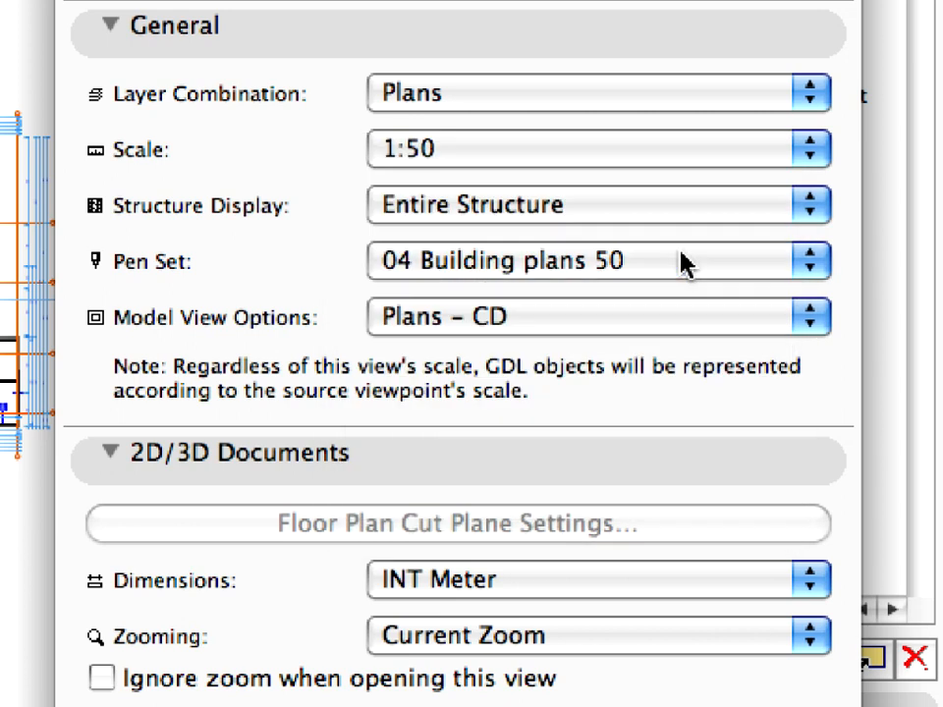
{"action": "left_click", "coordinate": [680, 326]}
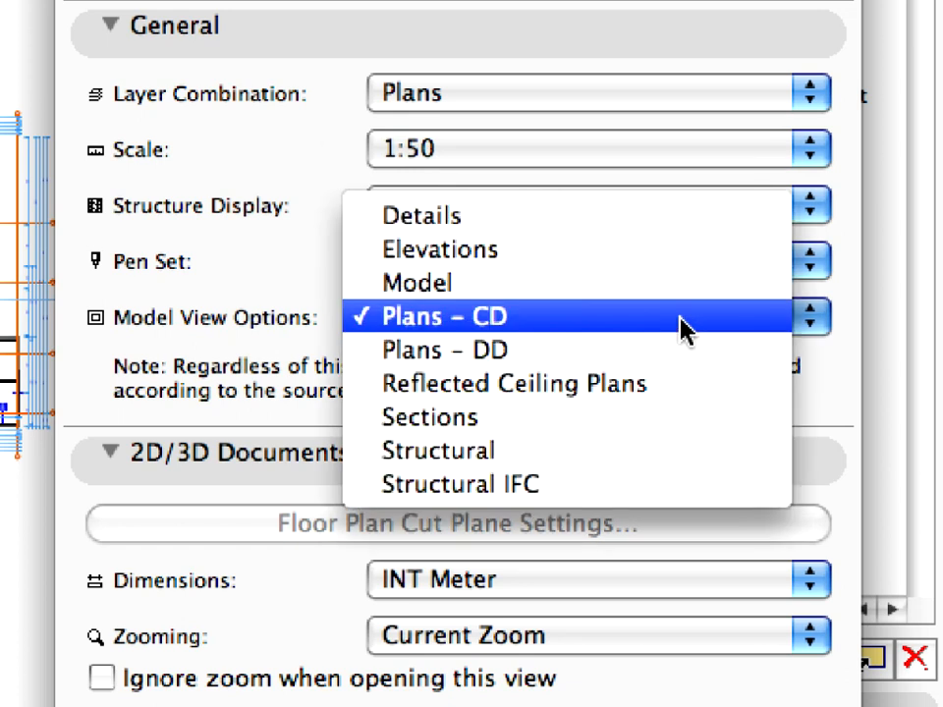
{"action": "left_click", "coordinate": [684, 329]}
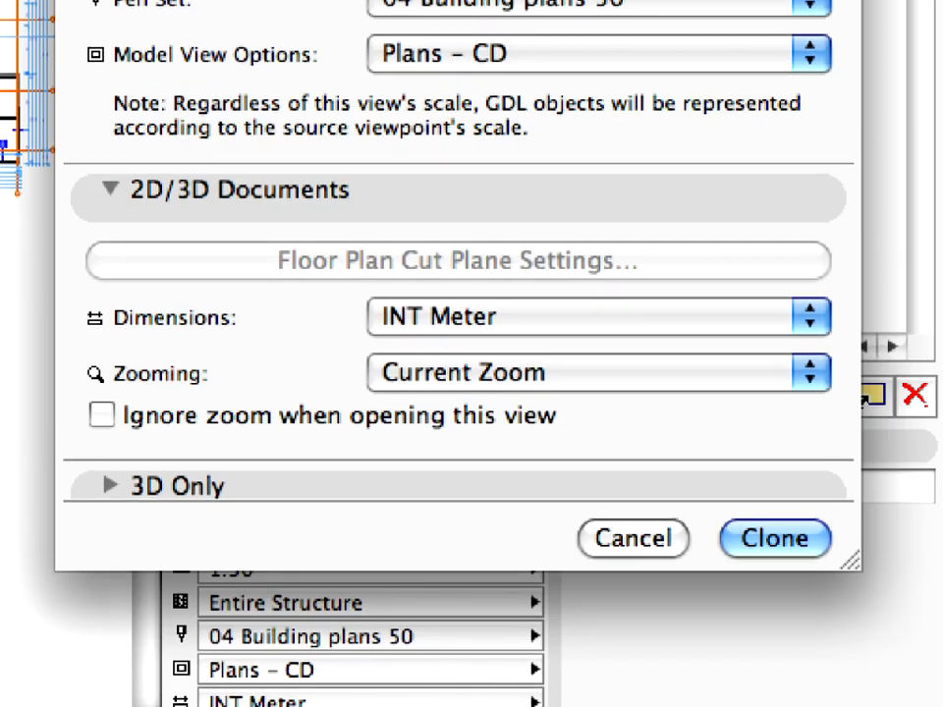
Keep INT Meter dimensions, set zooming to Fit in window, and clone the Stories folder.
{"action": "left_click", "coordinate": [592, 327]}
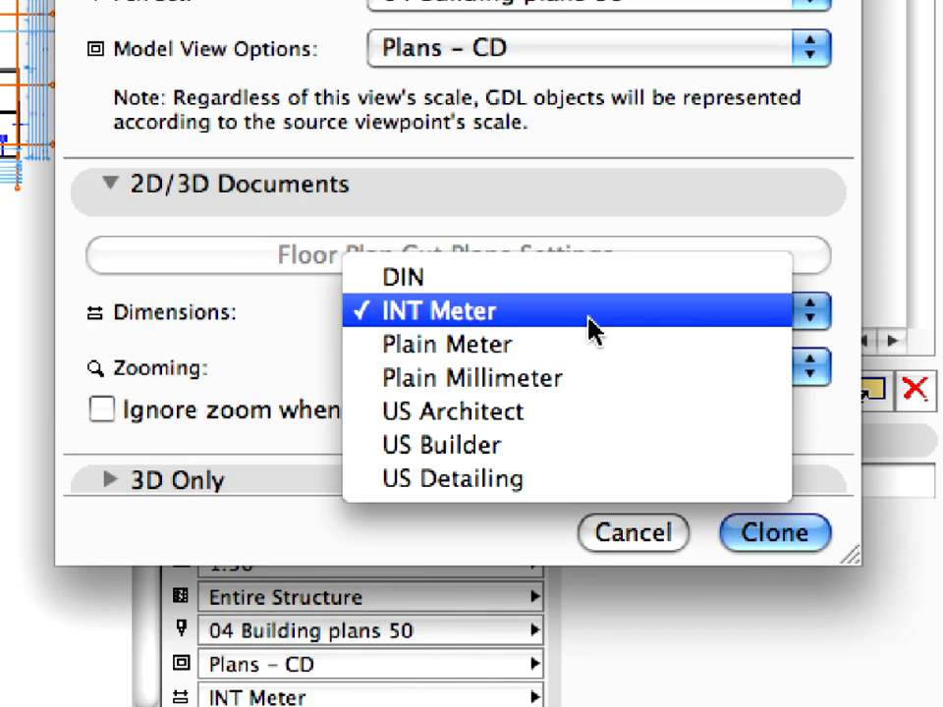
{"action": "left_click", "coordinate": [592, 316]}
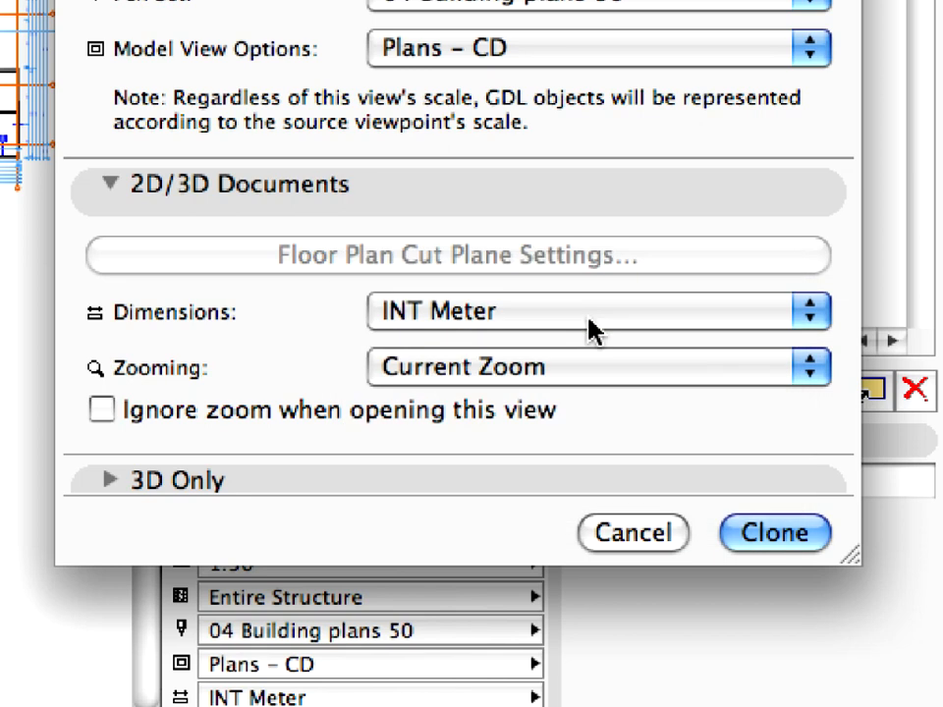
{"action": "left_click", "coordinate": [593, 368]}
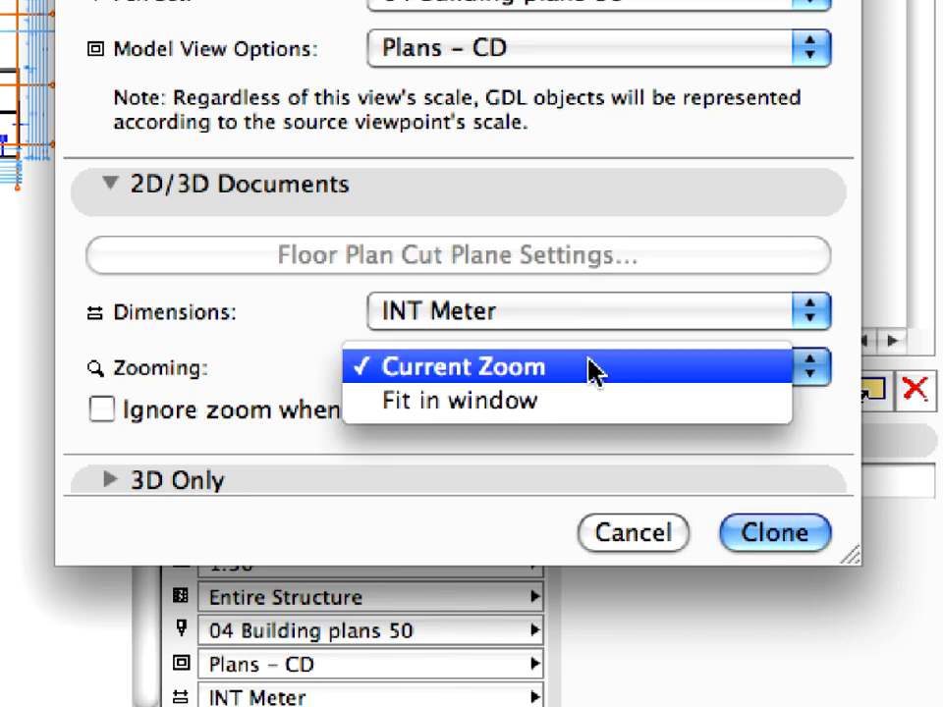
{"action": "left_click", "coordinate": [599, 405]}
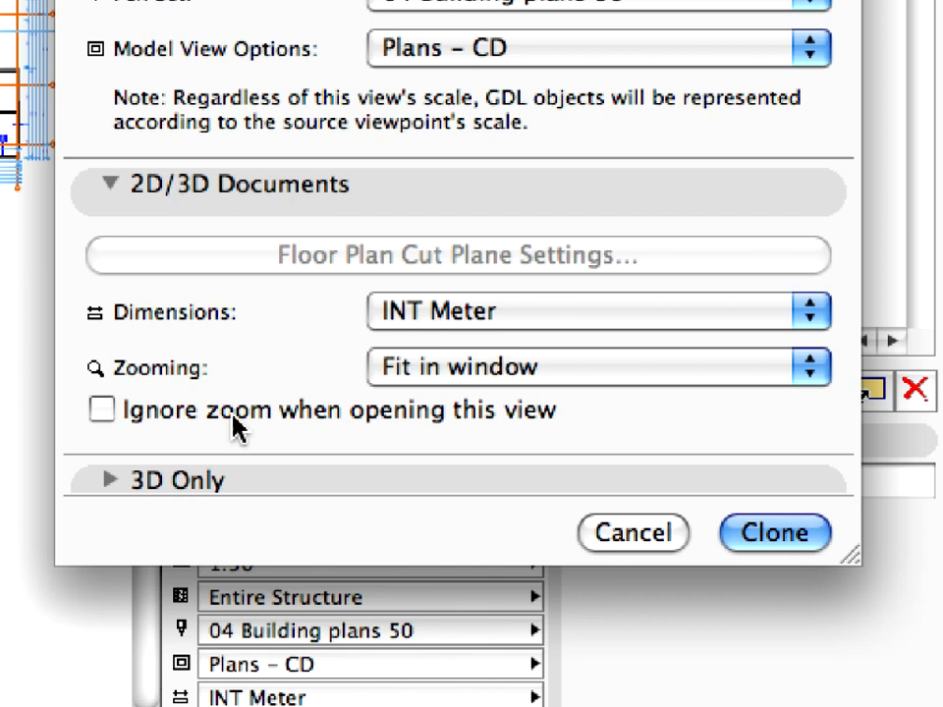
{"action": "left_click", "coordinate": [797, 538]}
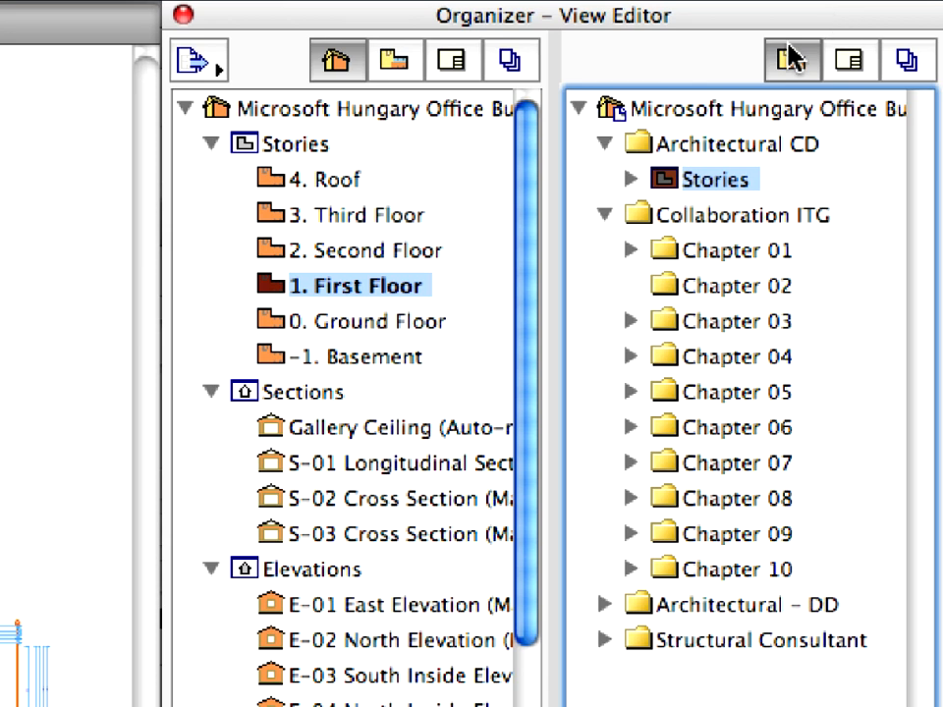
Collapse Collaboration ITG and examine the view settings of the First Floor view in the cloned Stories folder.
{"action": "left_click", "coordinate": [607, 216]}
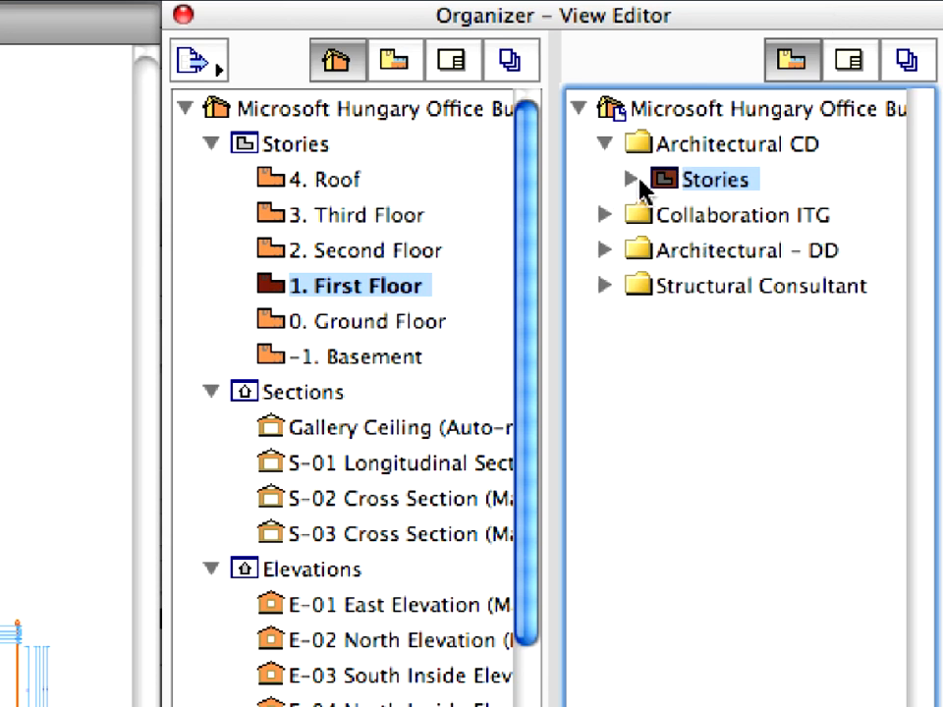
{"action": "left_click", "coordinate": [633, 181]}
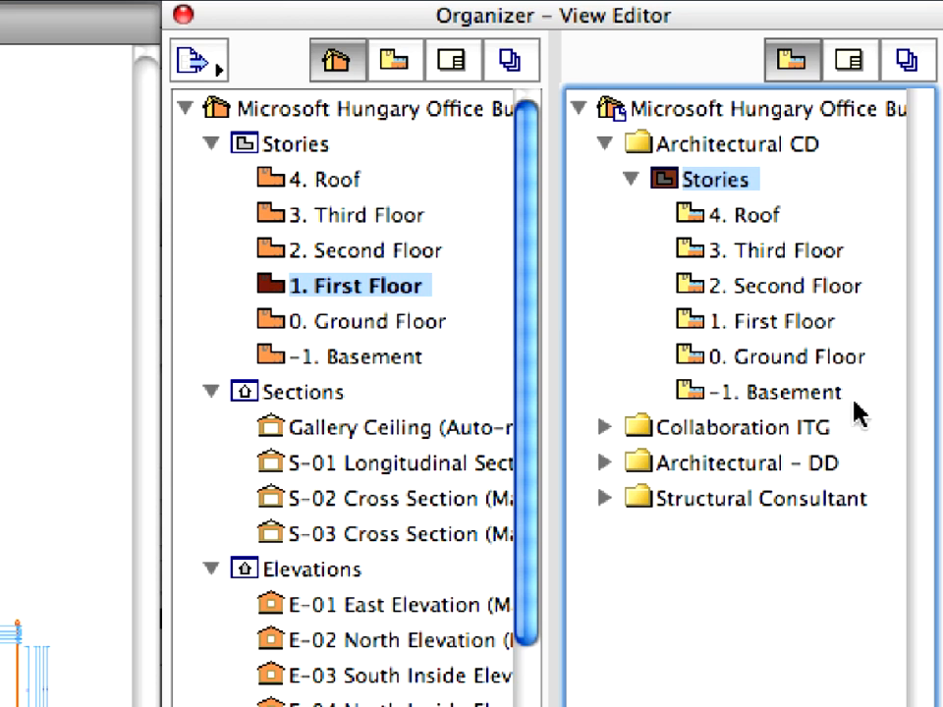
{"action": "left_click", "coordinate": [793, 322]}
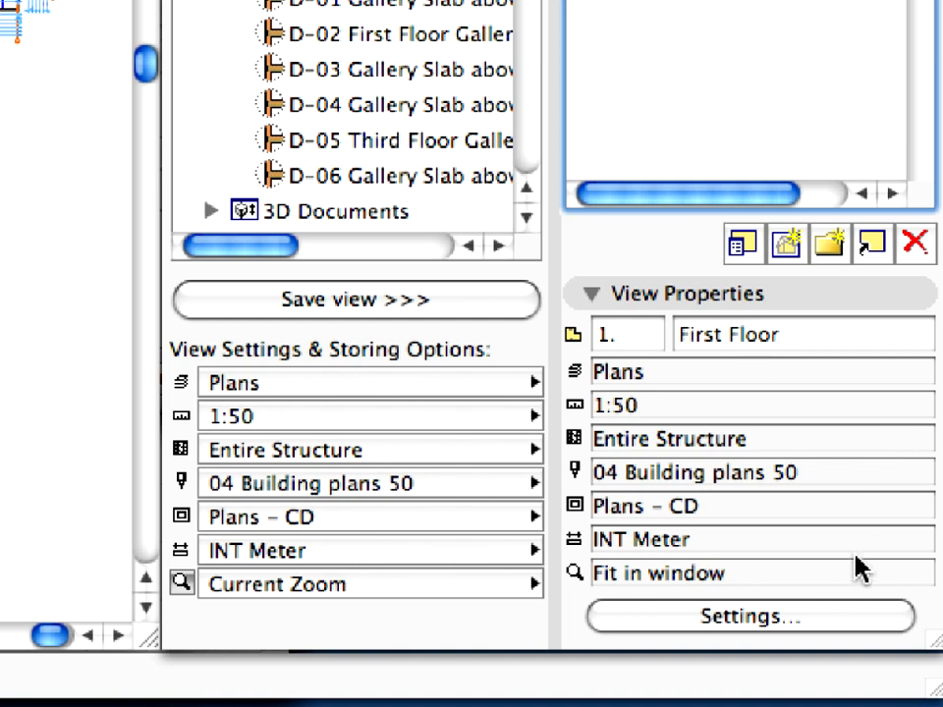
{"action": "left_click", "coordinate": [863, 616]}
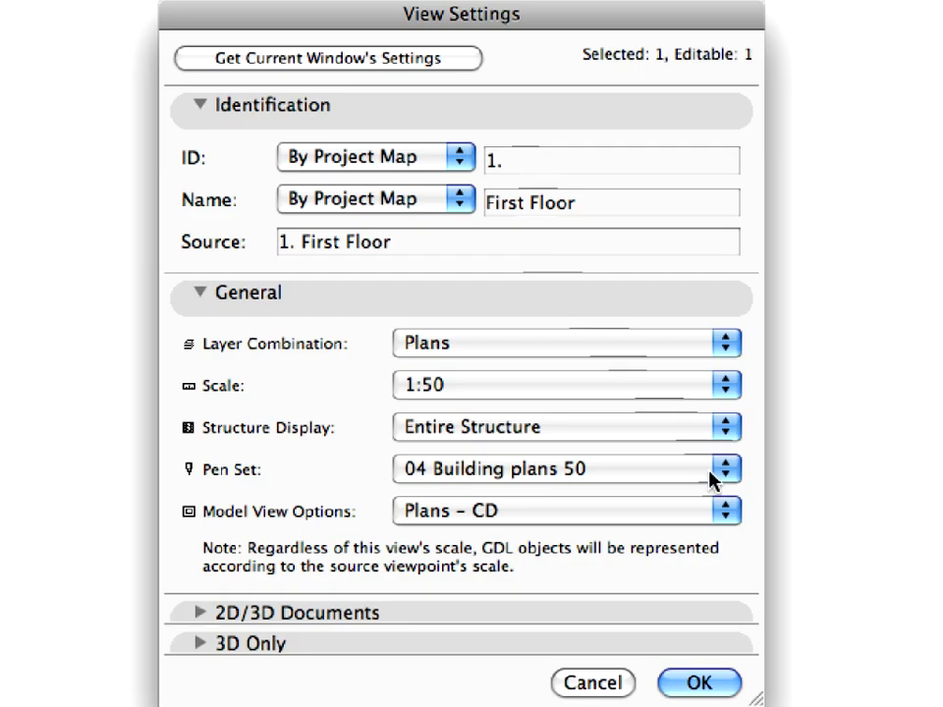
{"action": "left_click", "coordinate": [619, 684]}
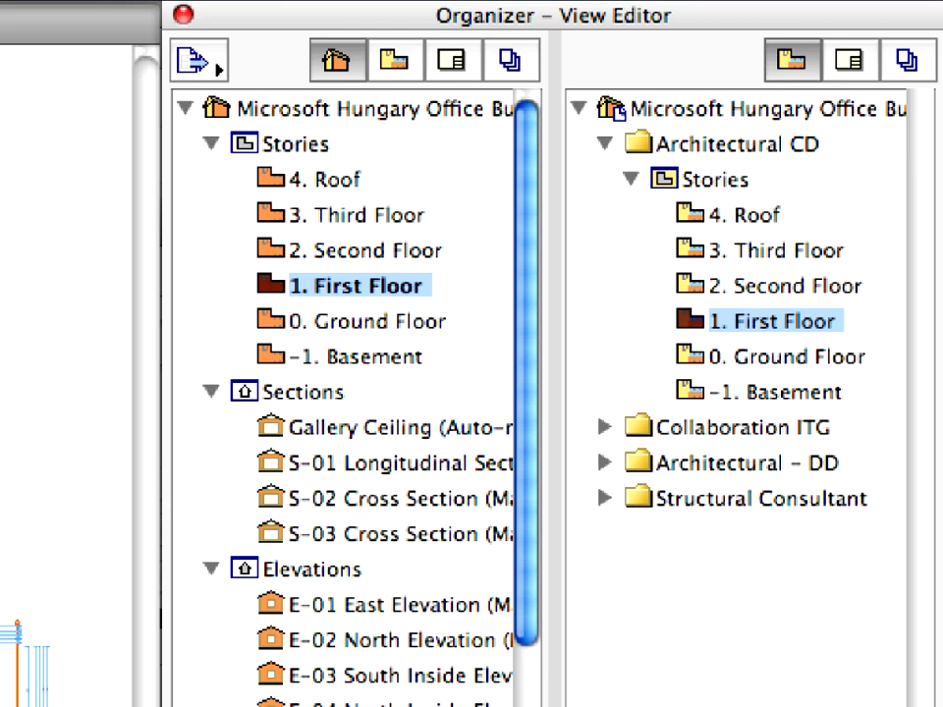
{"action": "left_click", "coordinate": [632, 180]}
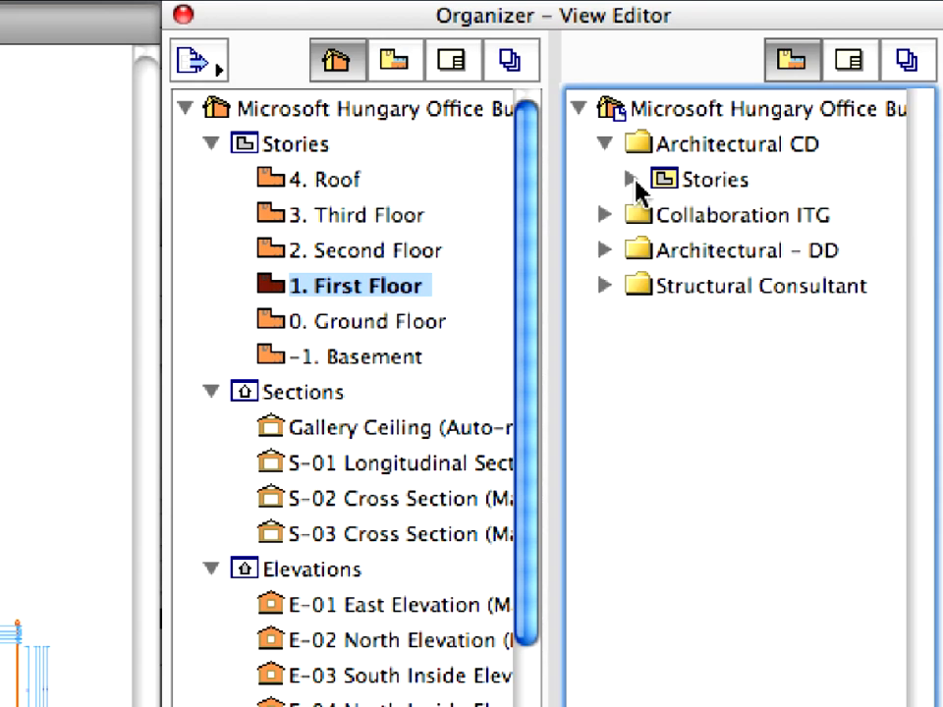
Save the Project Map's Sections into Architectural CD with the Sections layer combination, pen set 04 Building plans 50 and Fit in Window zoom.
{"action": "left_click", "coordinate": [332, 393]}
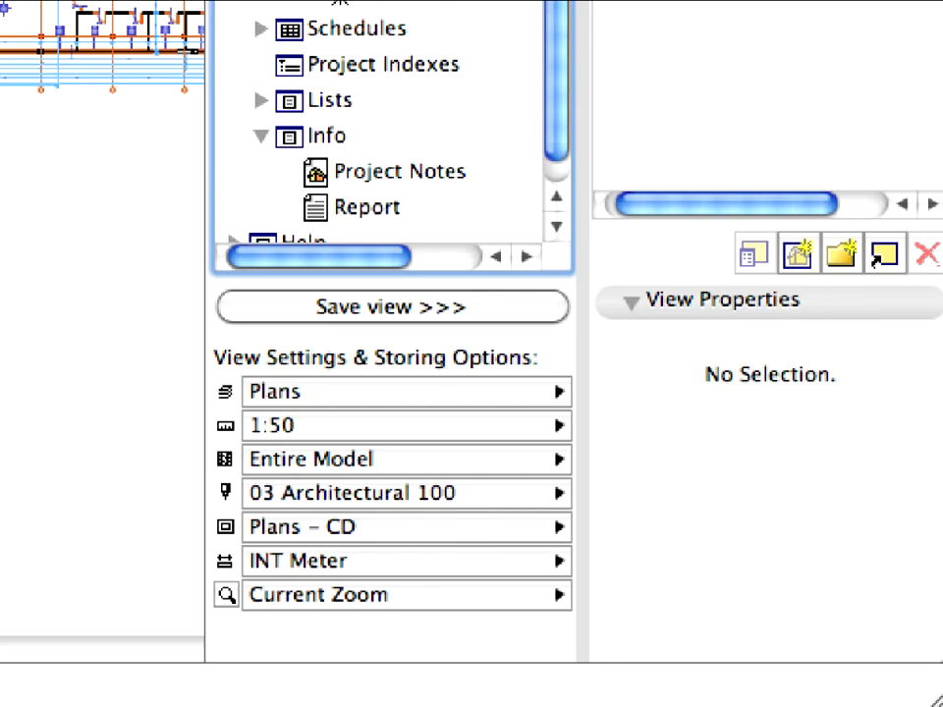
{"action": "left_click", "coordinate": [536, 393]}
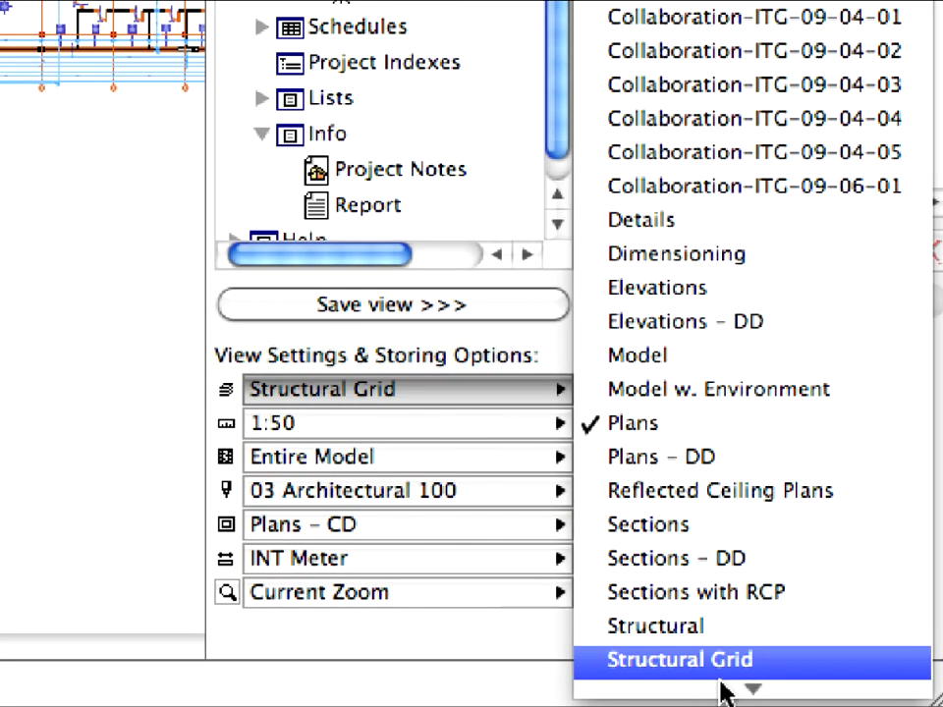
{"action": "left_click", "coordinate": [756, 529]}
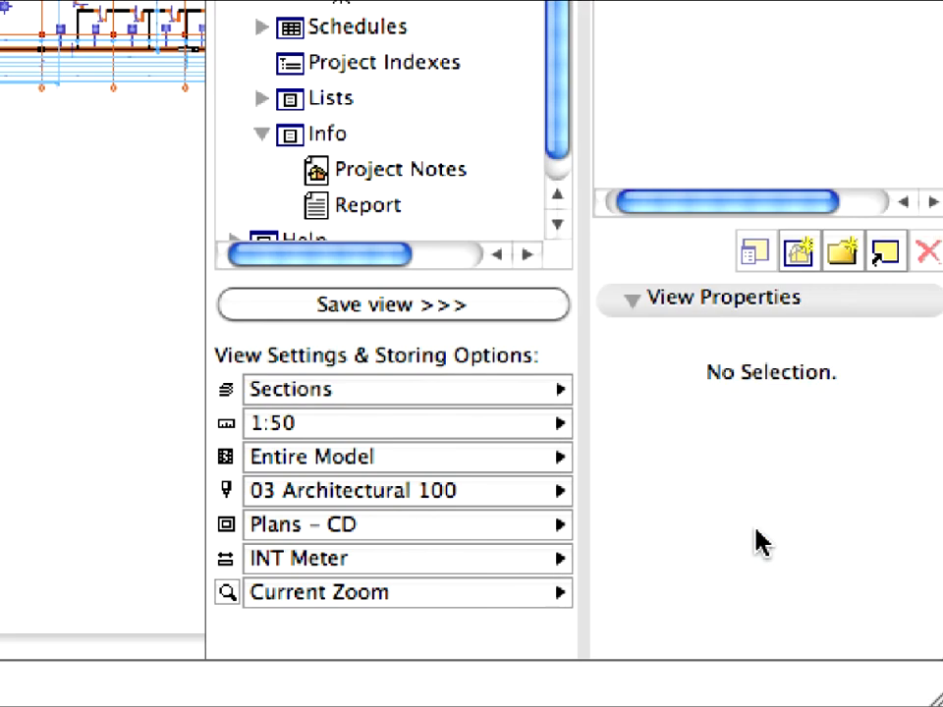
{"action": "left_click", "coordinate": [477, 499]}
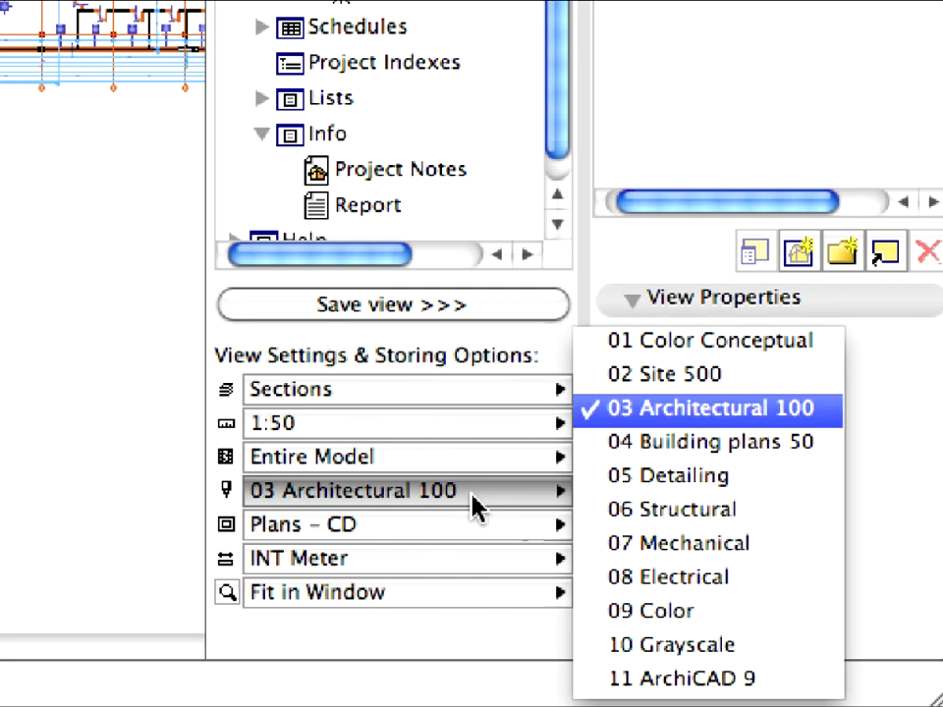
{"action": "left_click", "coordinate": [728, 456]}
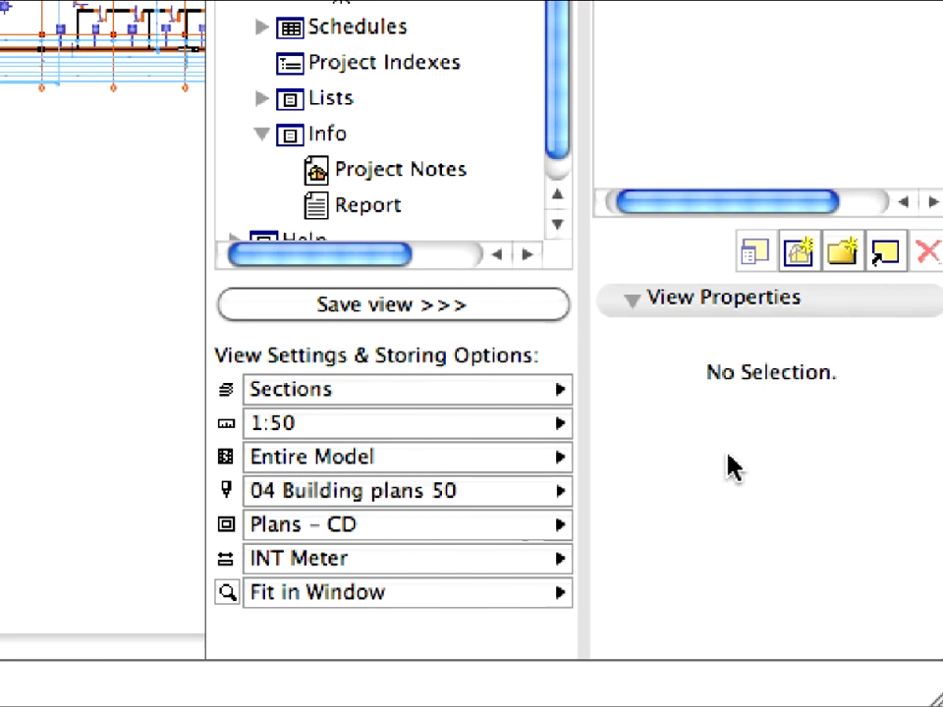
{"action": "left_click", "coordinate": [543, 594]}
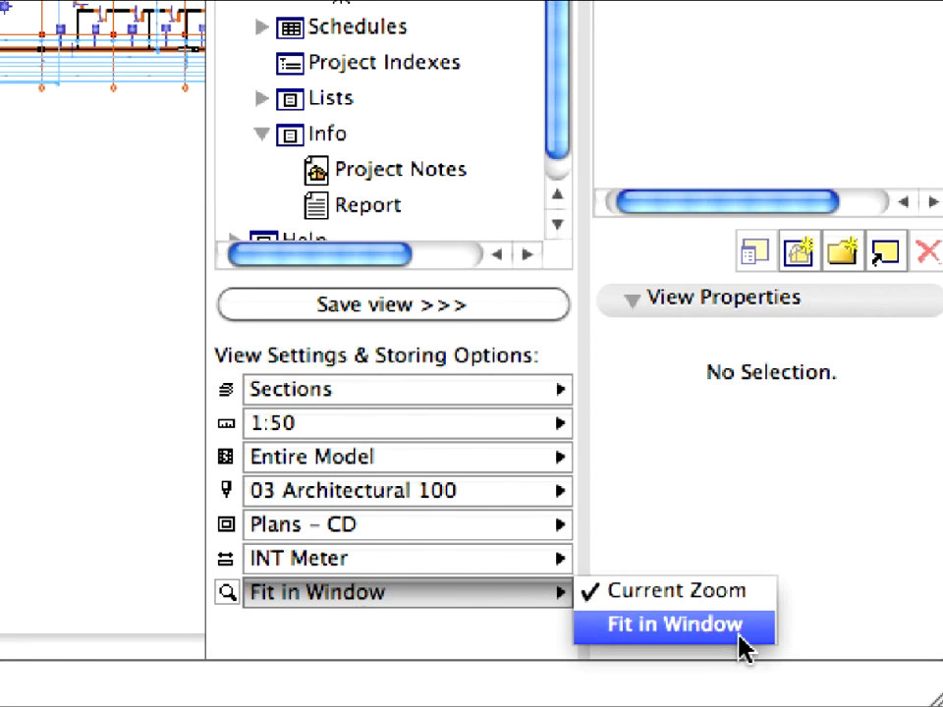
{"action": "left_click", "coordinate": [674, 625]}
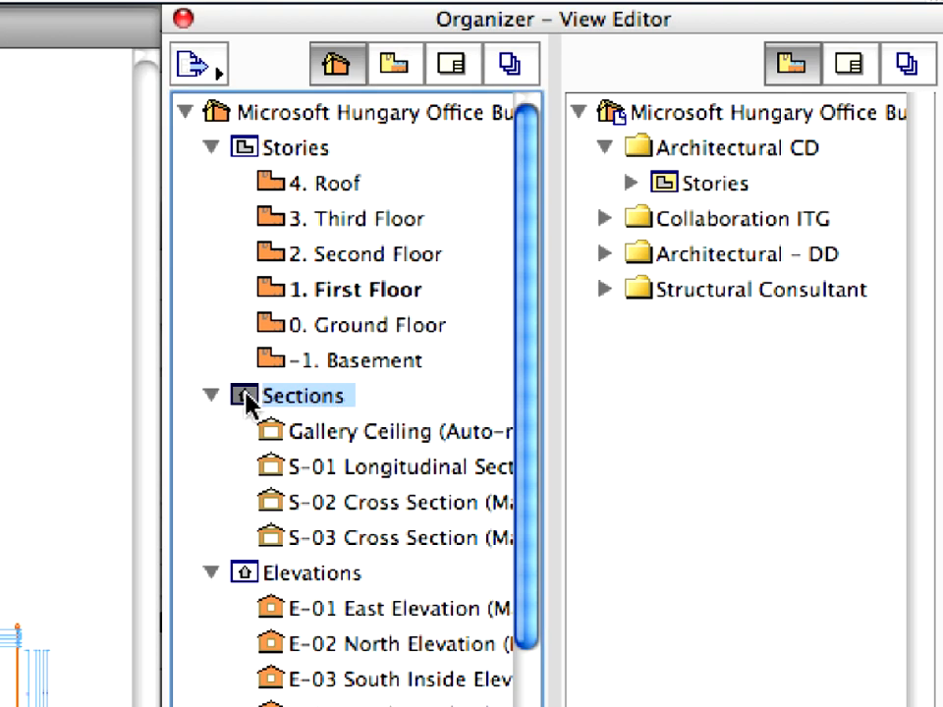
{"action": "left_click_drag", "start_coordinate": [245, 402], "coordinate": [748, 203]}
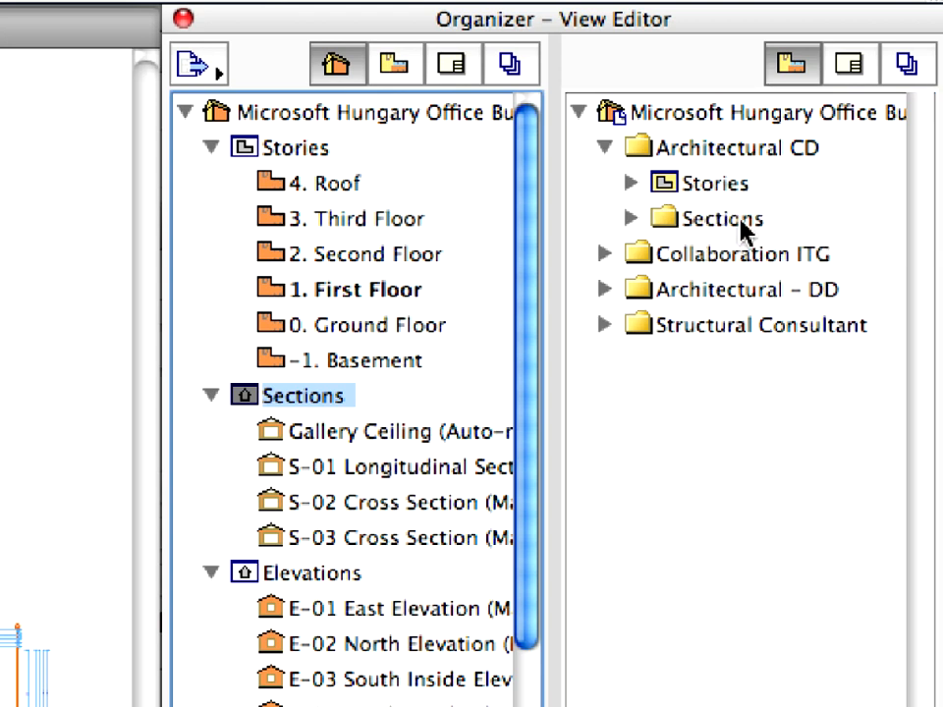
Examine the individual views inside the new Sections folder of Architectural CD.
{"action": "left_click", "coordinate": [633, 218]}
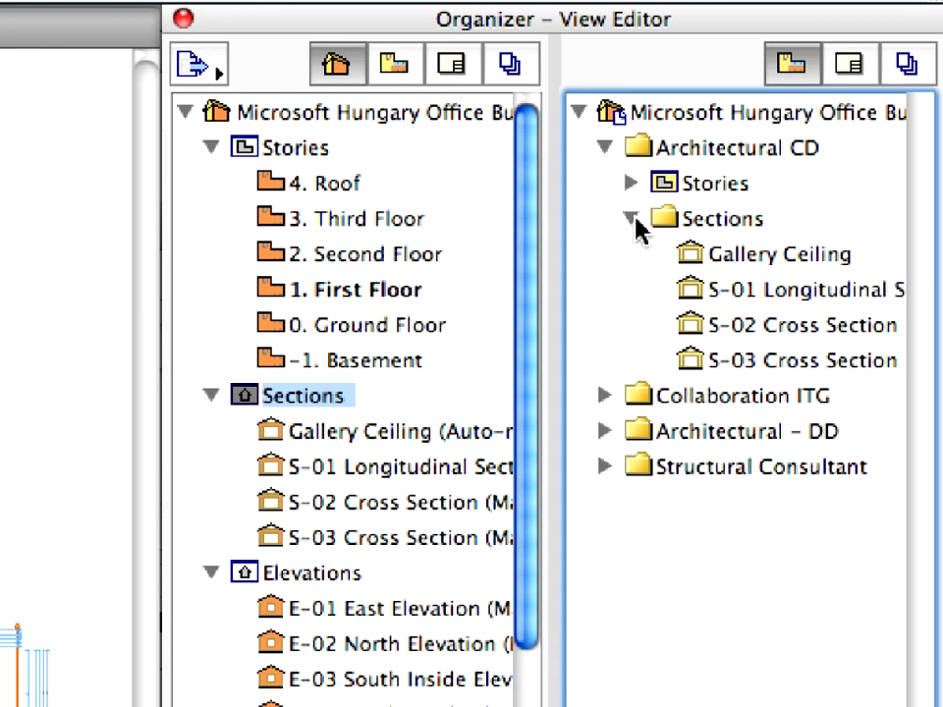
{"action": "left_click", "coordinate": [739, 222]}
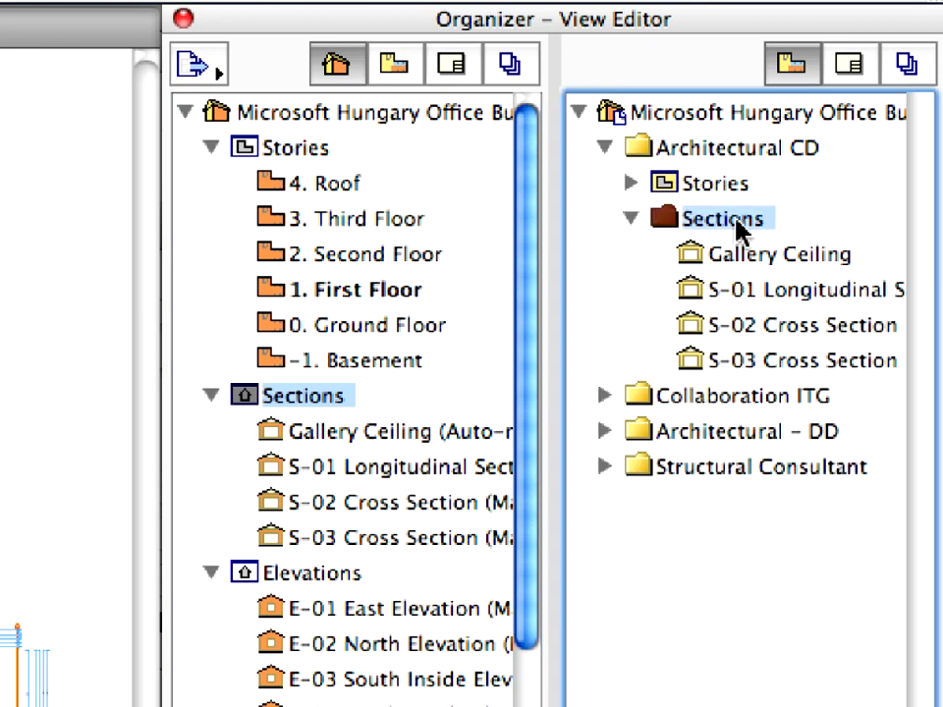
{"action": "left_click", "coordinate": [796, 257]}
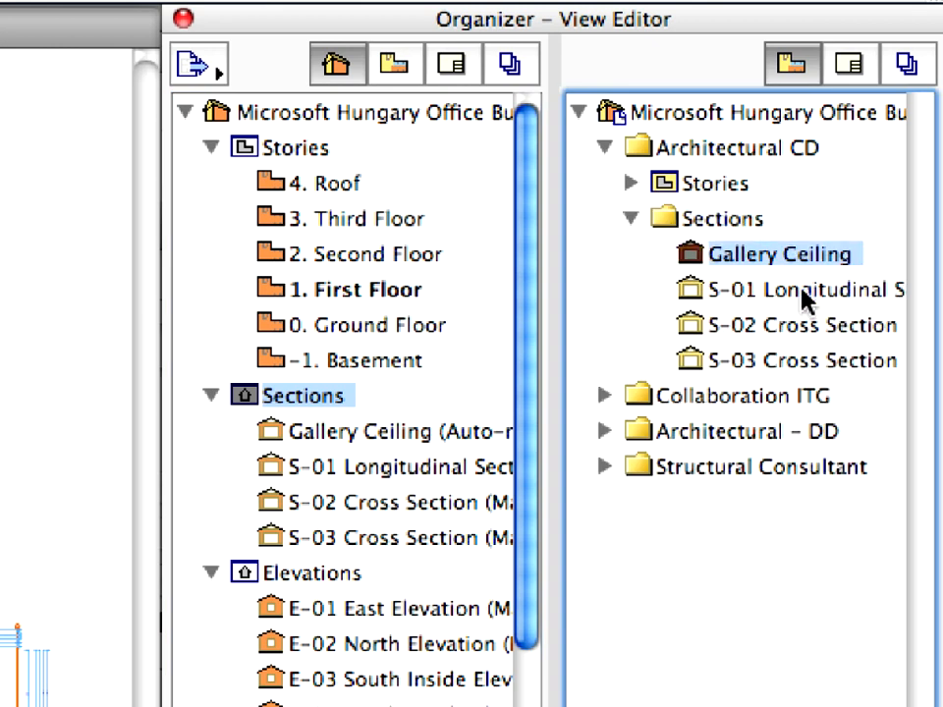
{"action": "left_click", "coordinate": [747, 294]}
{"action": "left_click", "coordinate": [800, 325]}
{"action": "left_click", "coordinate": [806, 361]}
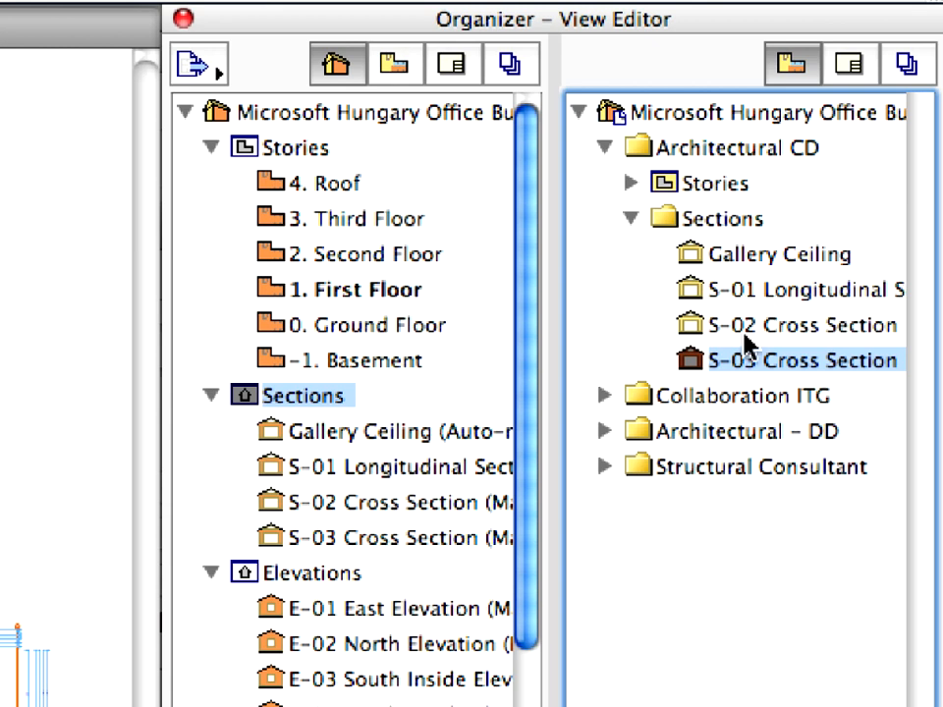
{"action": "left_click", "coordinate": [781, 225]}
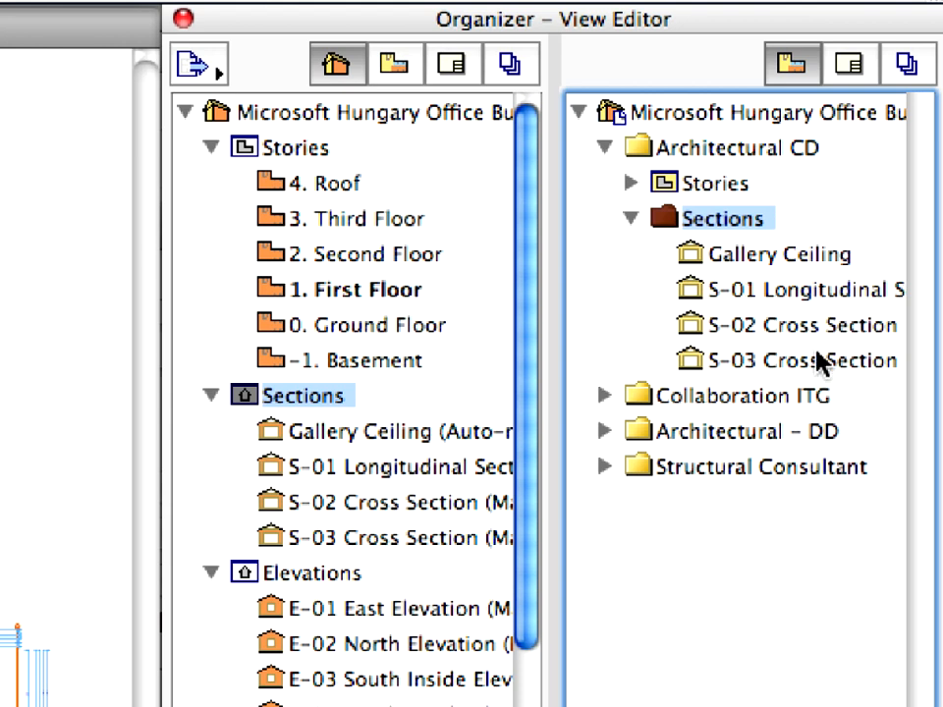
Delete the Gallery Ceiling view from the Sections folder of Architectural CD and collapse that folder.
{"action": "left_click", "coordinate": [782, 263]}
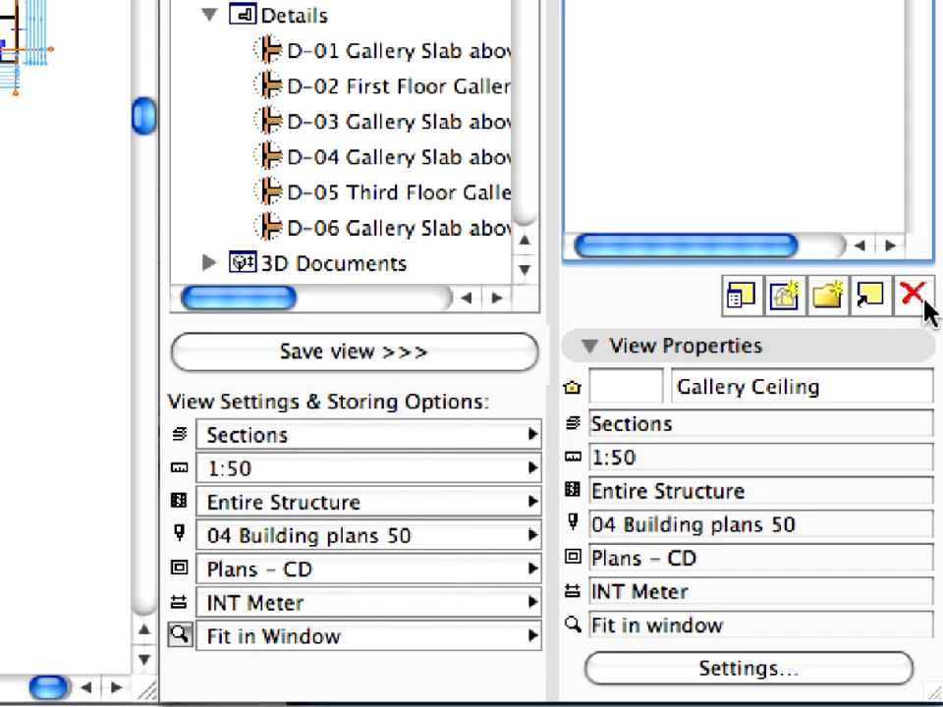
{"action": "left_click", "coordinate": [922, 300]}
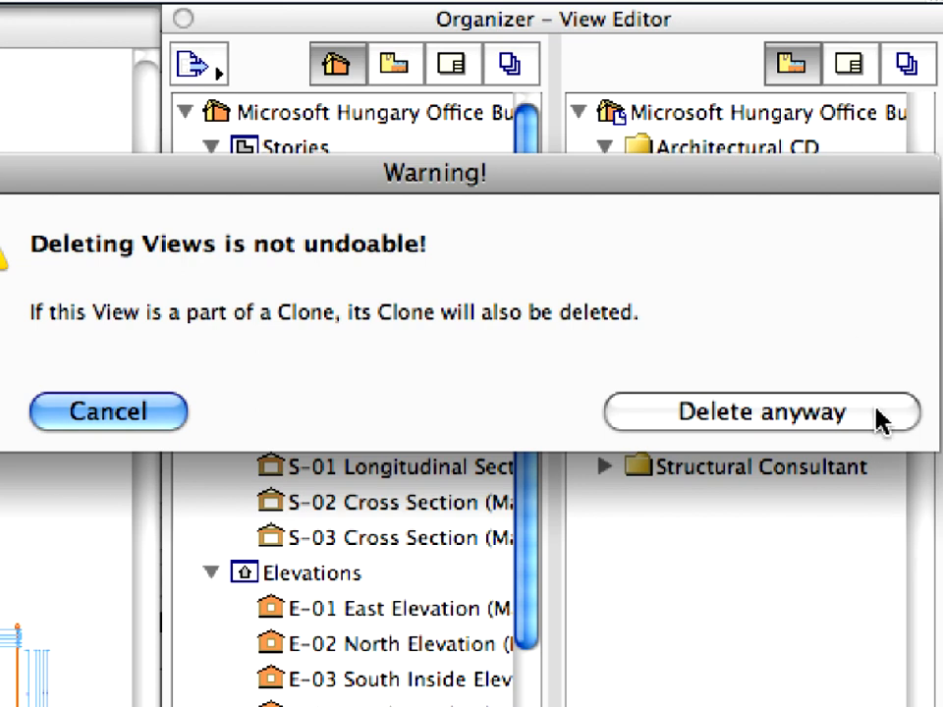
{"action": "left_click", "coordinate": [879, 420]}
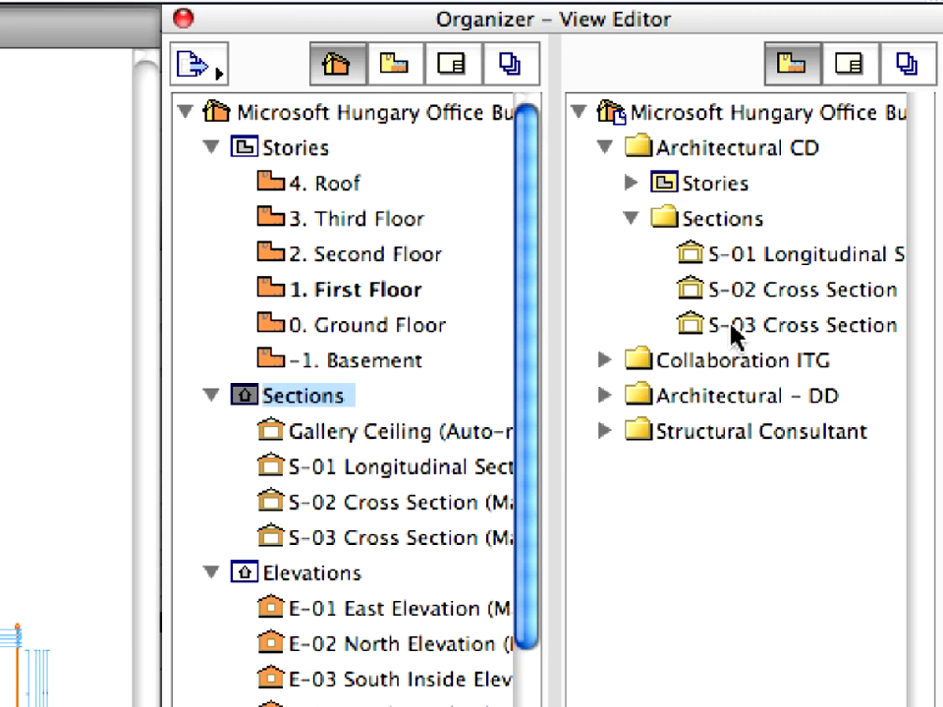
{"action": "left_click", "coordinate": [632, 224]}
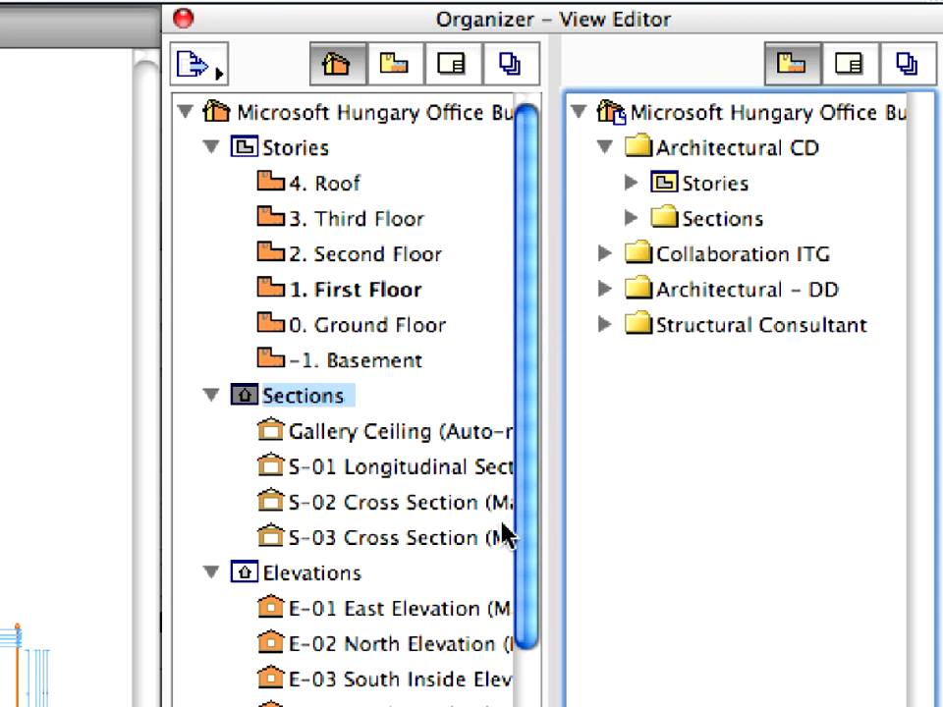
Save the Project Map's Elevations below Sections in Architectural CD, using the Elevations layer combination and pen set 04 Building plans 50, and expand the new folder.
{"action": "left_click", "coordinate": [354, 579]}
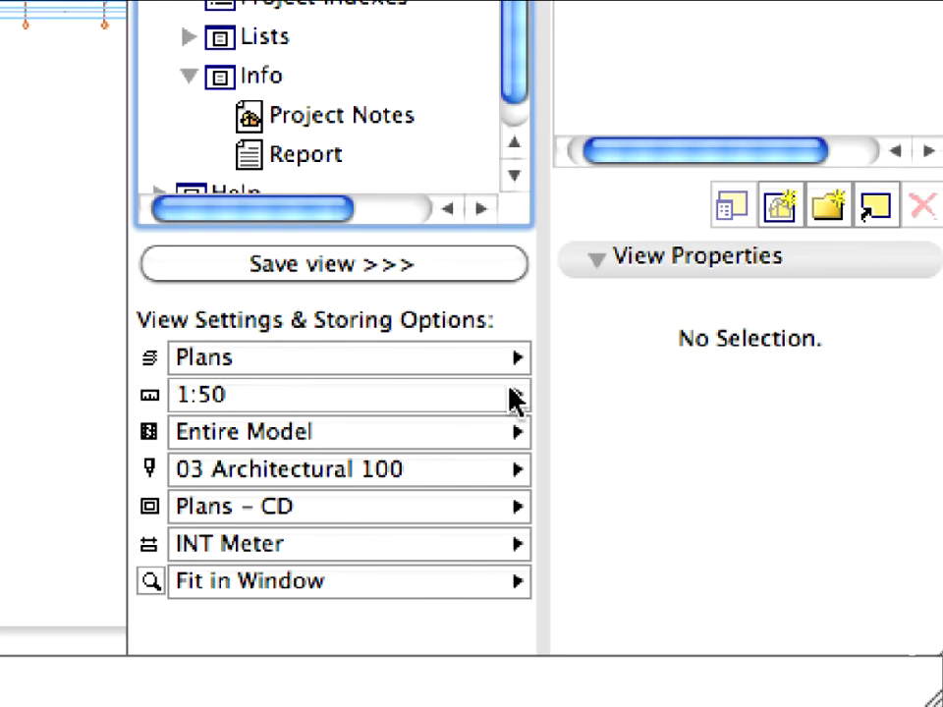
{"action": "left_click", "coordinate": [478, 365]}
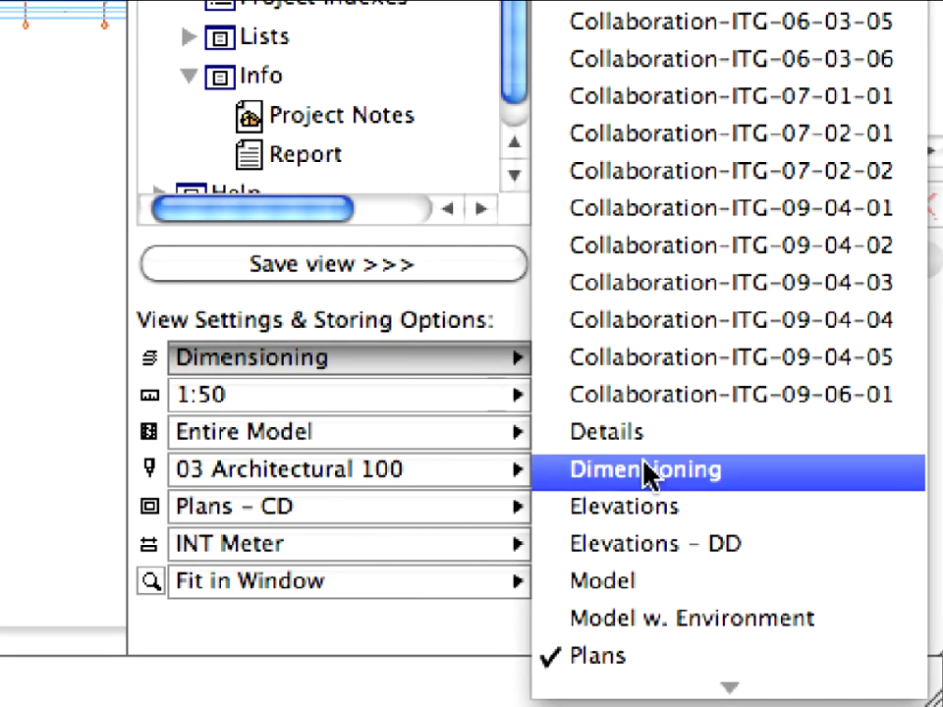
{"action": "left_click", "coordinate": [732, 515]}
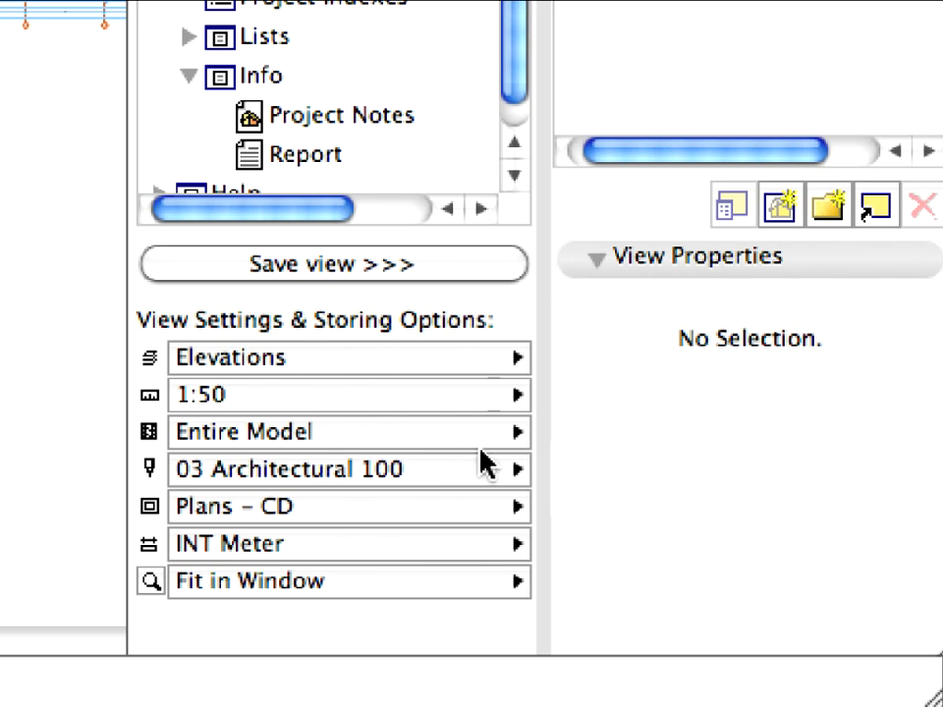
{"action": "left_click", "coordinate": [481, 473]}
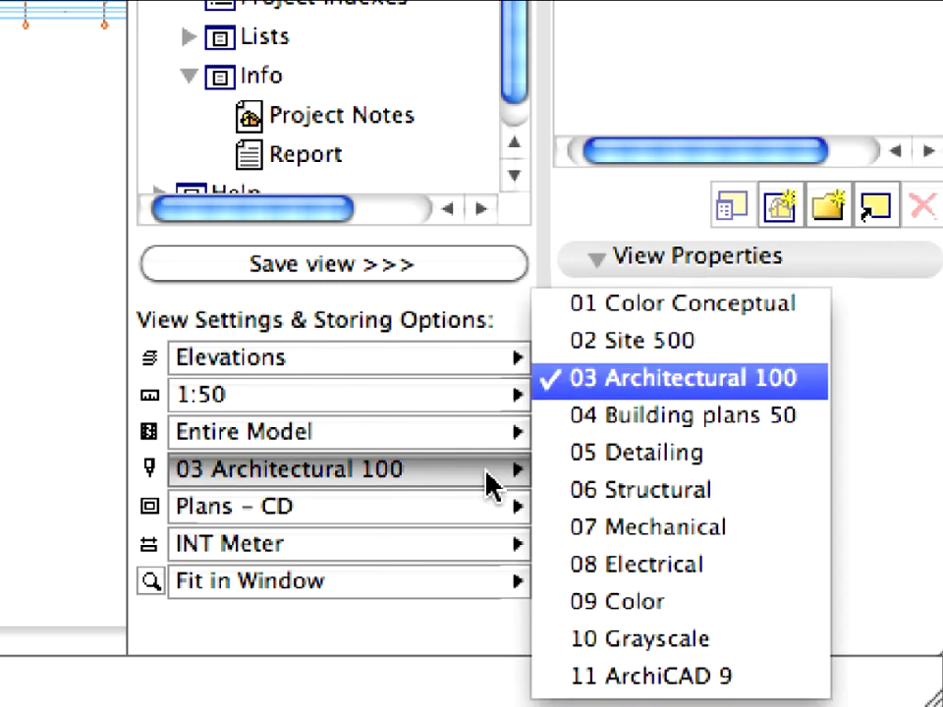
{"action": "left_click", "coordinate": [633, 429]}
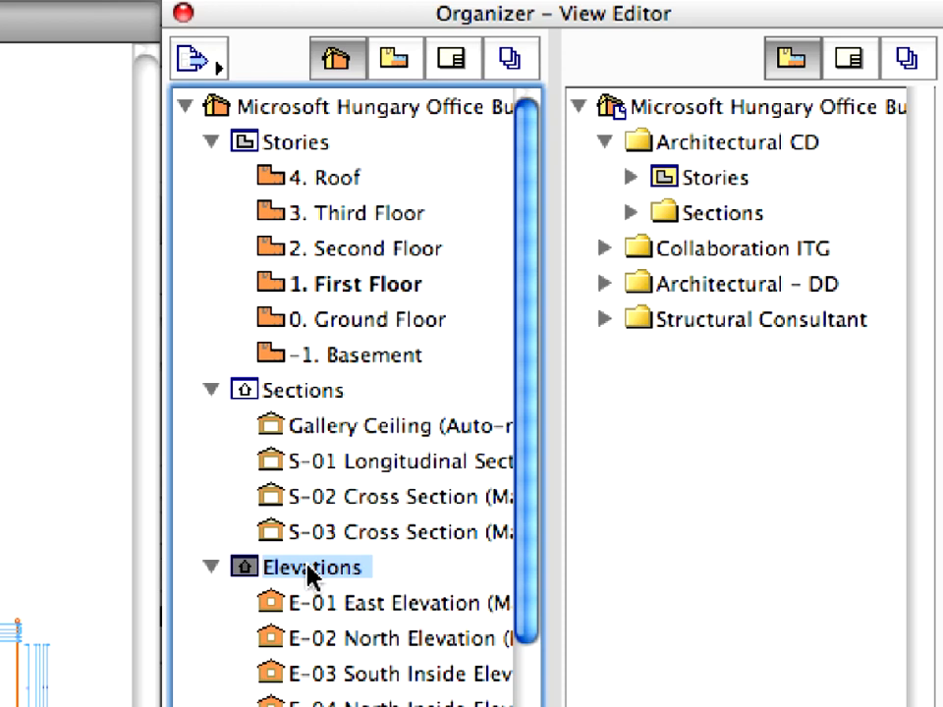
{"action": "left_click_drag", "start_coordinate": [312, 569], "coordinate": [724, 232]}
{"action": "left_click", "coordinate": [664, 252]}
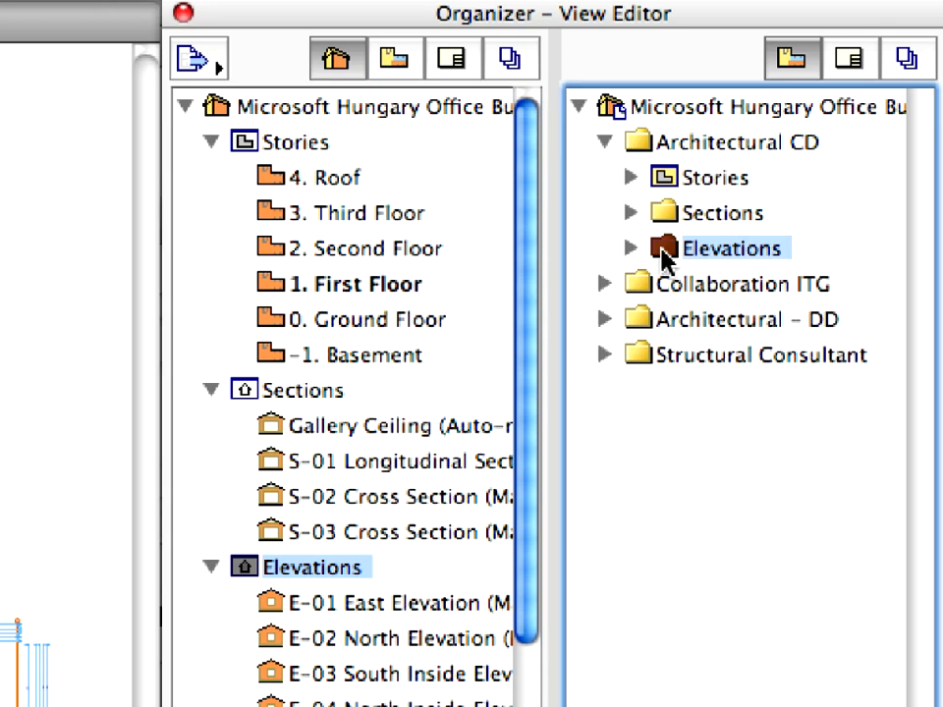
{"action": "left_click", "coordinate": [631, 249]}
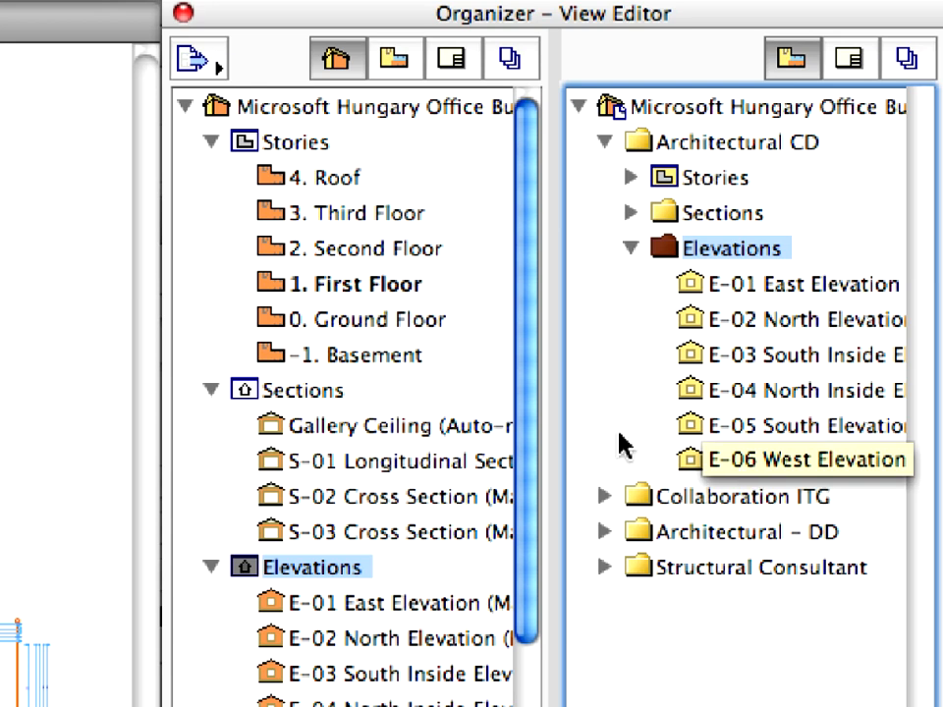
Collapse Sections, Elevations and Stories in the Project Map, as well as the Elevations folder in Architectural CD.
{"action": "left_click", "coordinate": [212, 392]}
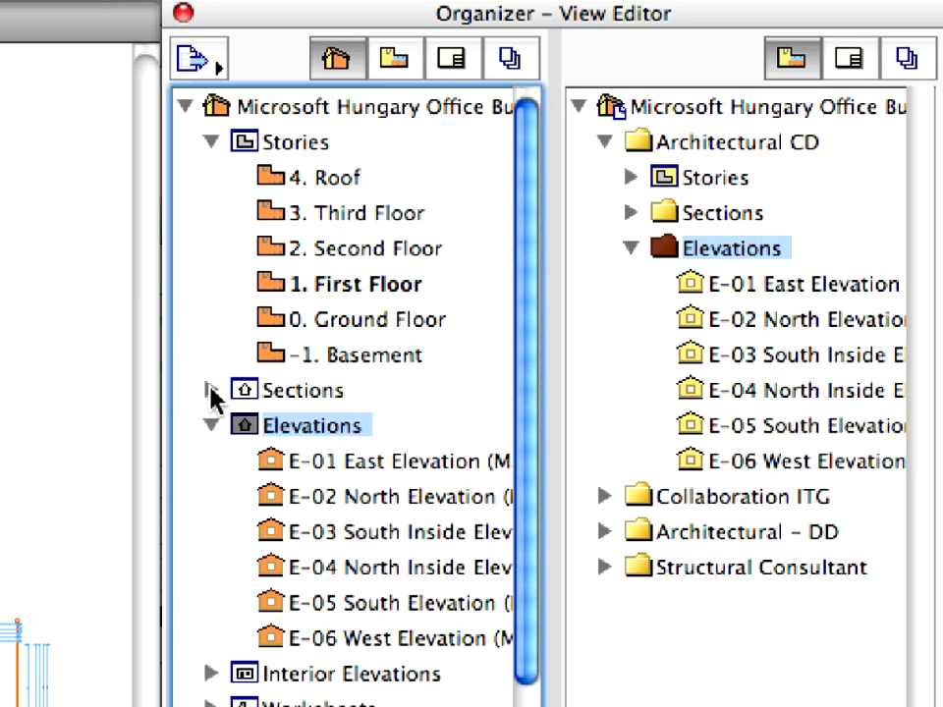
{"action": "left_click", "coordinate": [211, 426]}
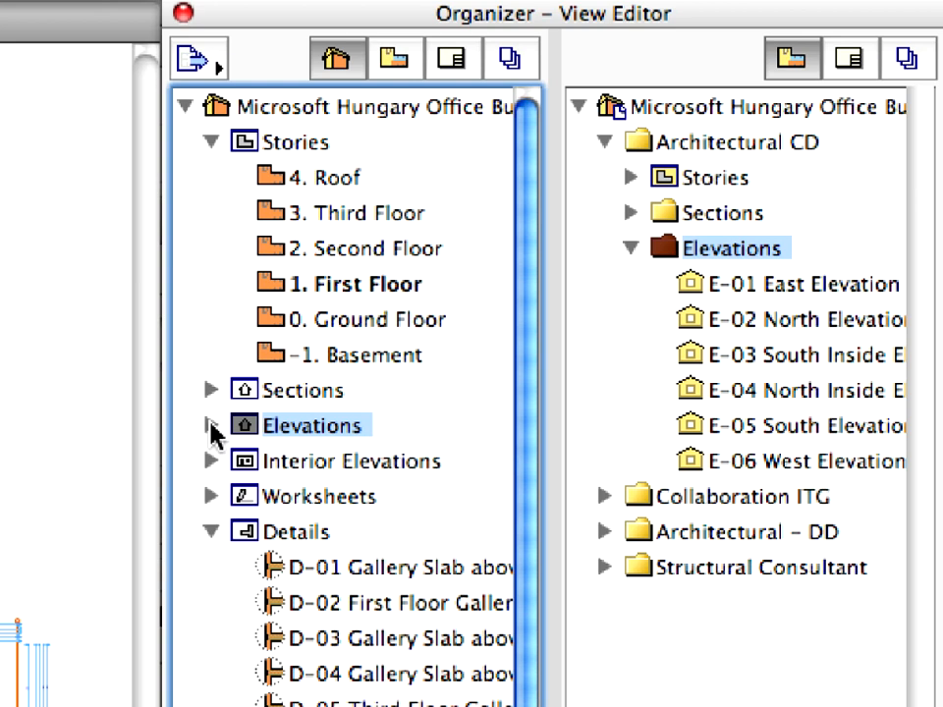
{"action": "left_click", "coordinate": [212, 144]}
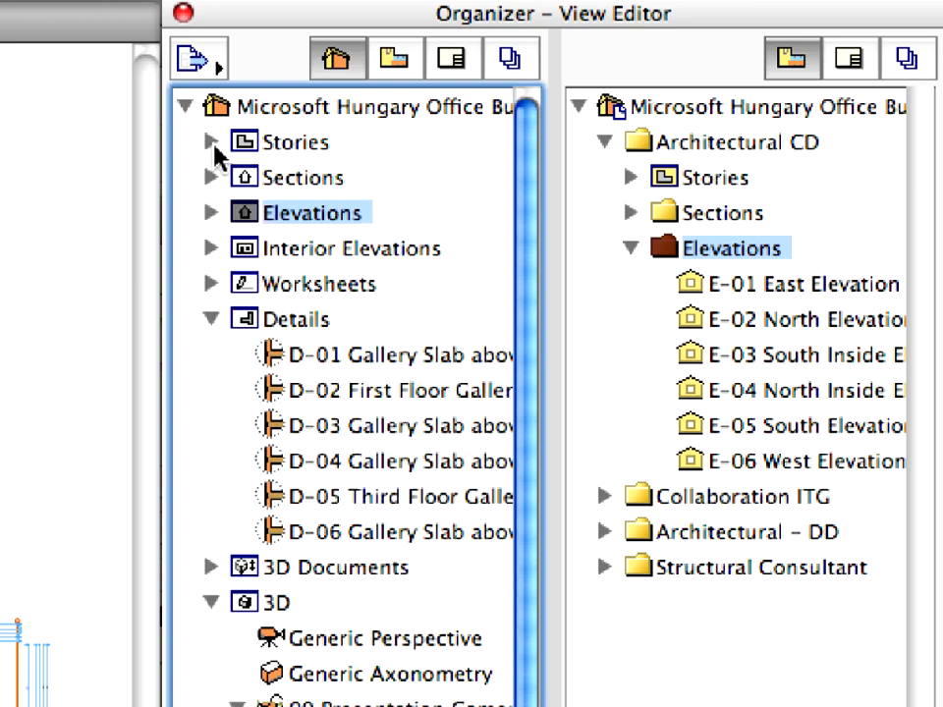
{"action": "left_click", "coordinate": [633, 251]}
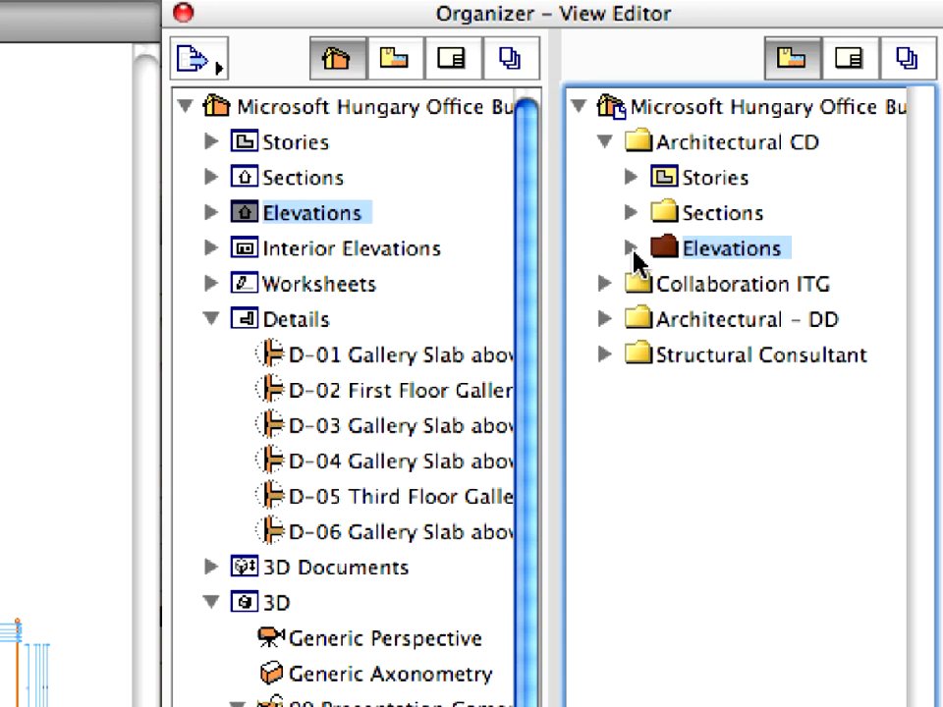
Copy Details and Schedules from Architectural – DD in the View Map to below Elevations in Architectural CD, and expand both copies.
{"action": "left_click", "coordinate": [415, 62]}
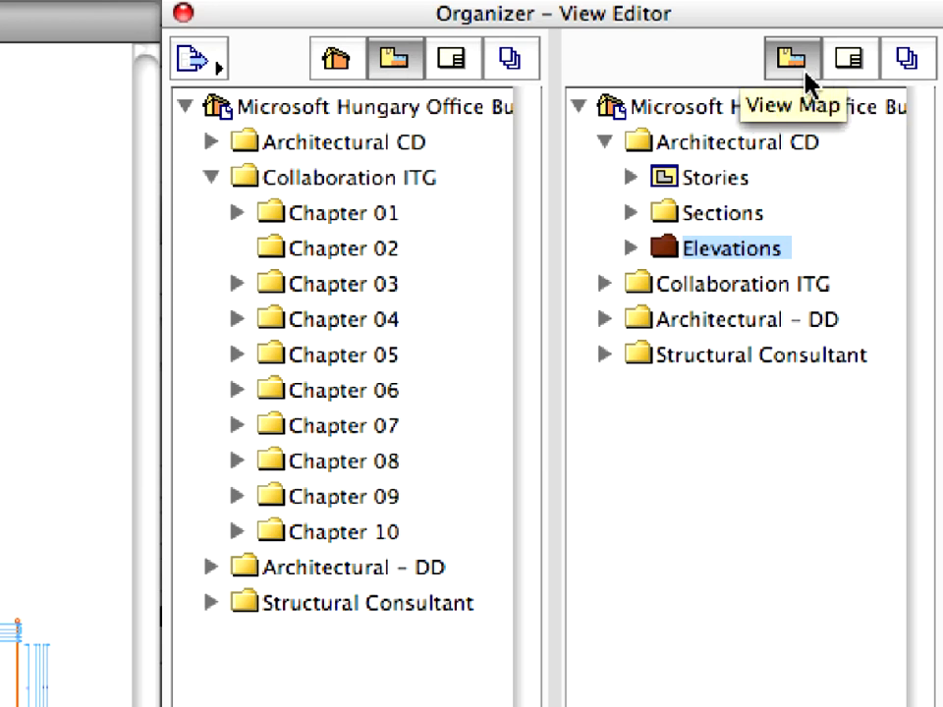
{"action": "left_click", "coordinate": [212, 179]}
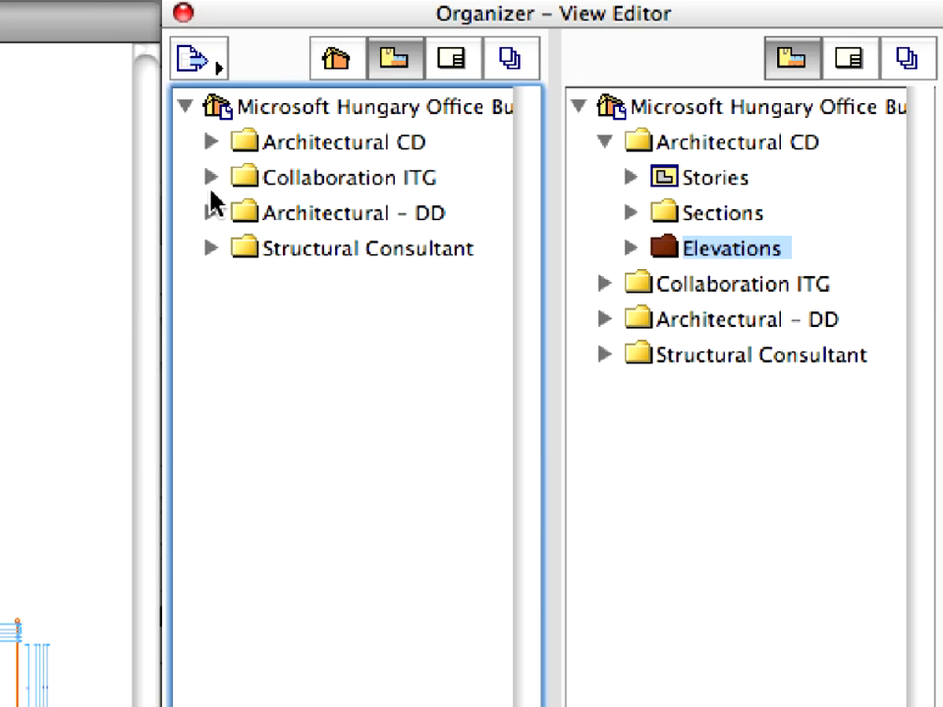
{"action": "left_click", "coordinate": [212, 213]}
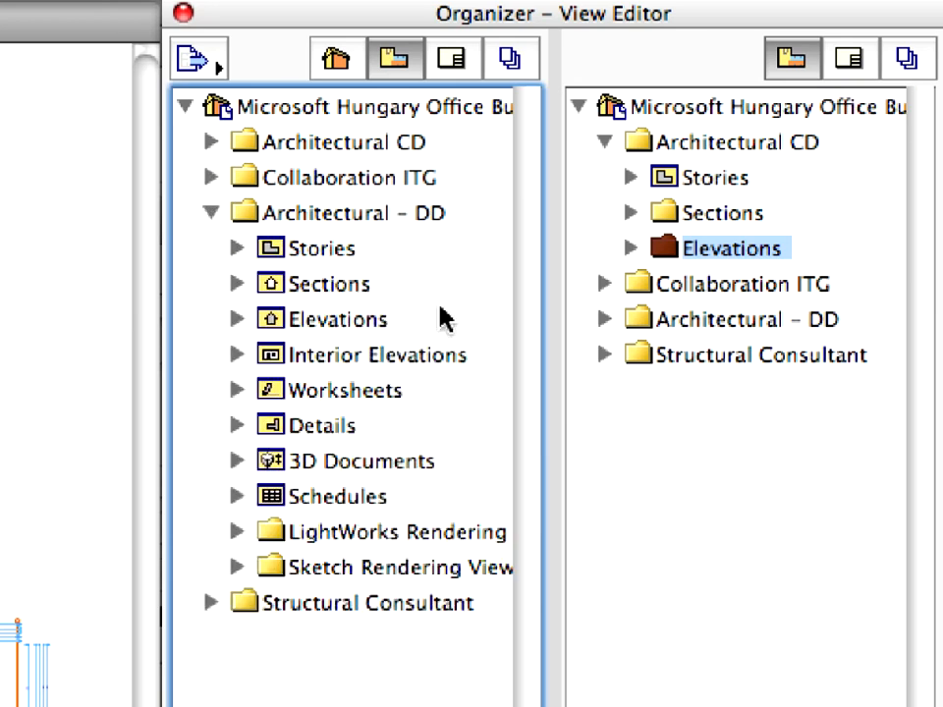
{"action": "left_click", "coordinate": [334, 427]}
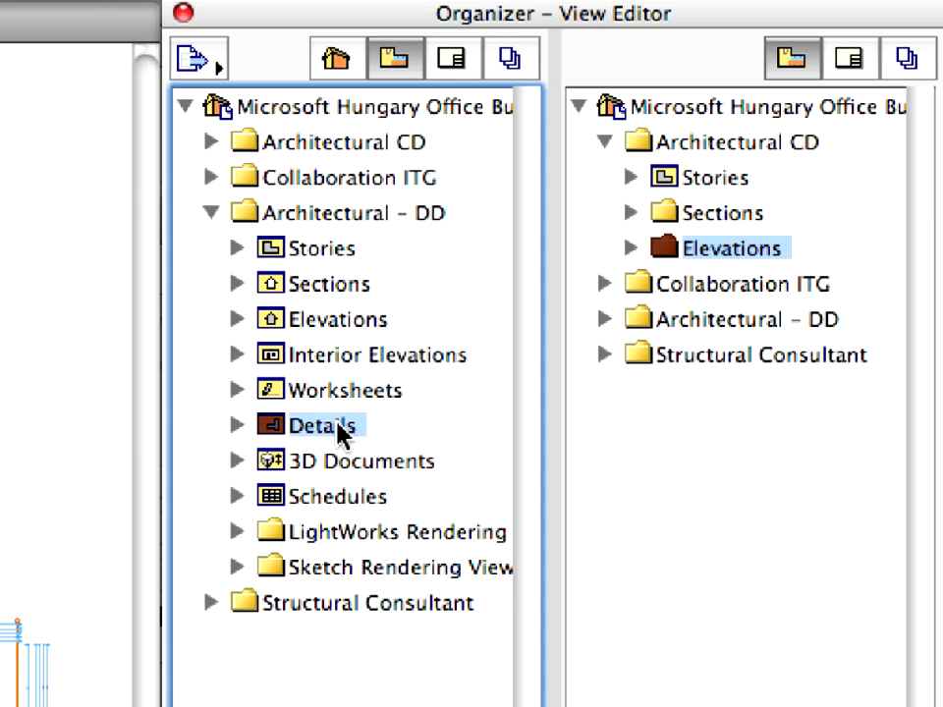
{"action": "left_click", "coordinate": [342, 501], "text": "super"}
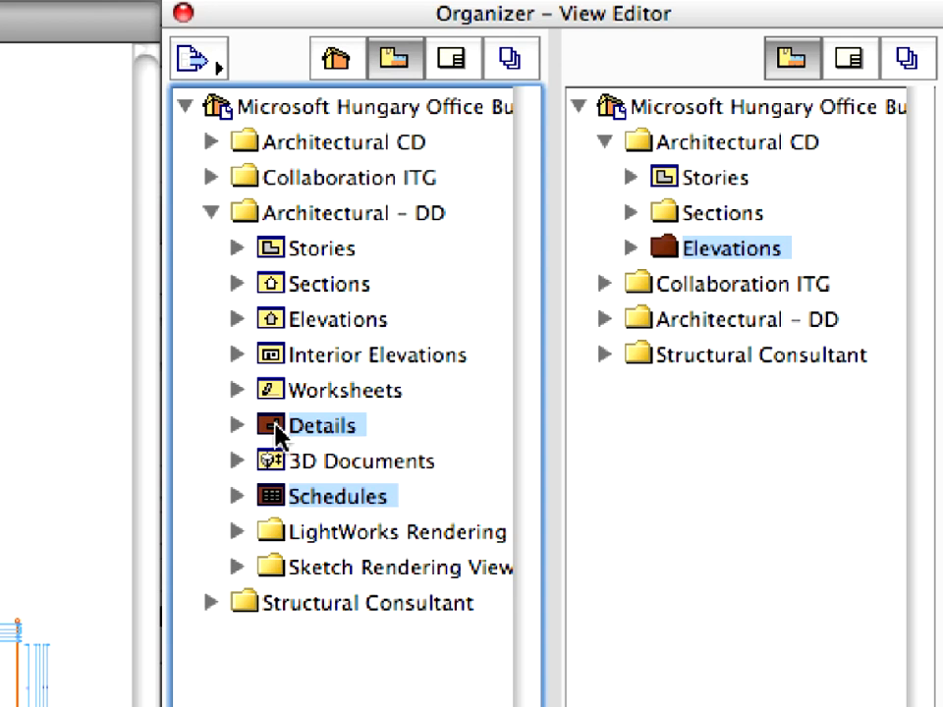
{"action": "left_click_drag", "start_coordinate": [284, 435], "coordinate": [709, 270]}
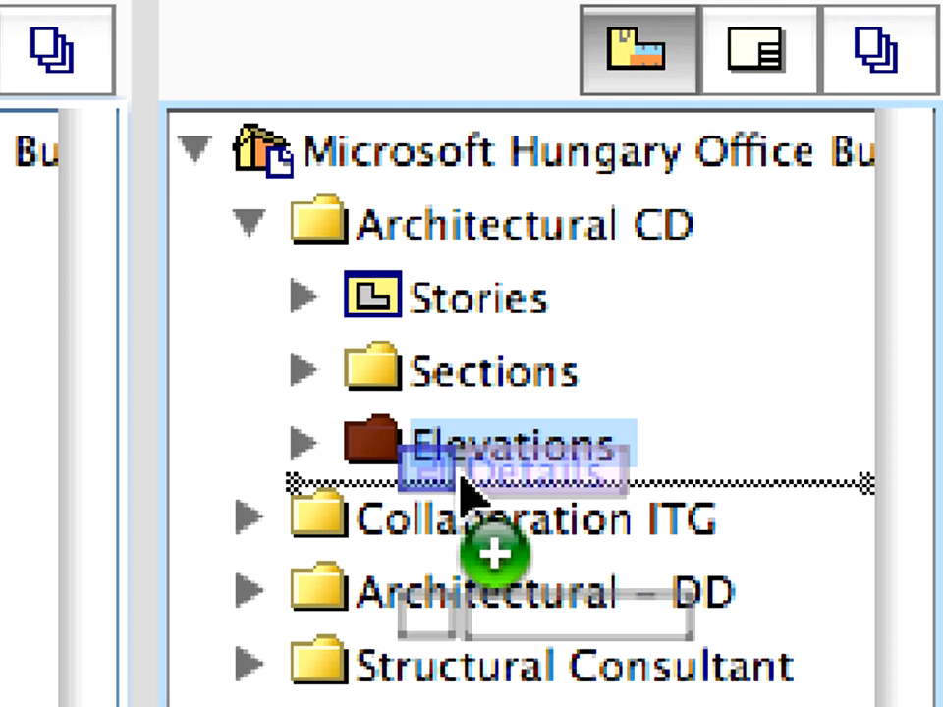
{"action": "left_click_drag", "start_coordinate": [462, 478], "coordinate": [464, 482]}
{"action": "left_click", "coordinate": [303, 518]}
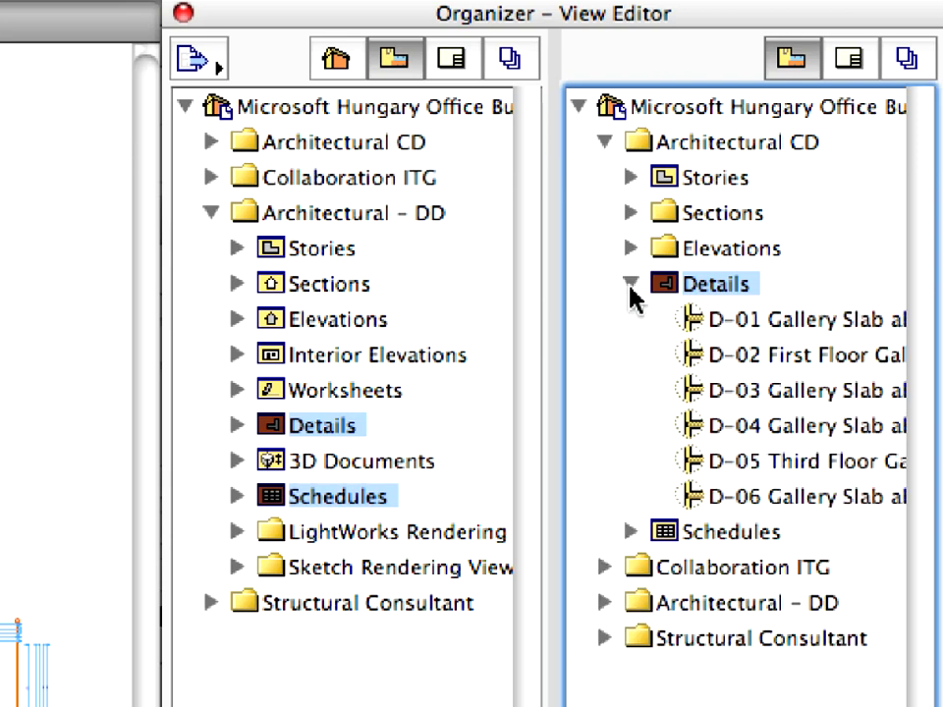
{"action": "left_click", "coordinate": [632, 533]}
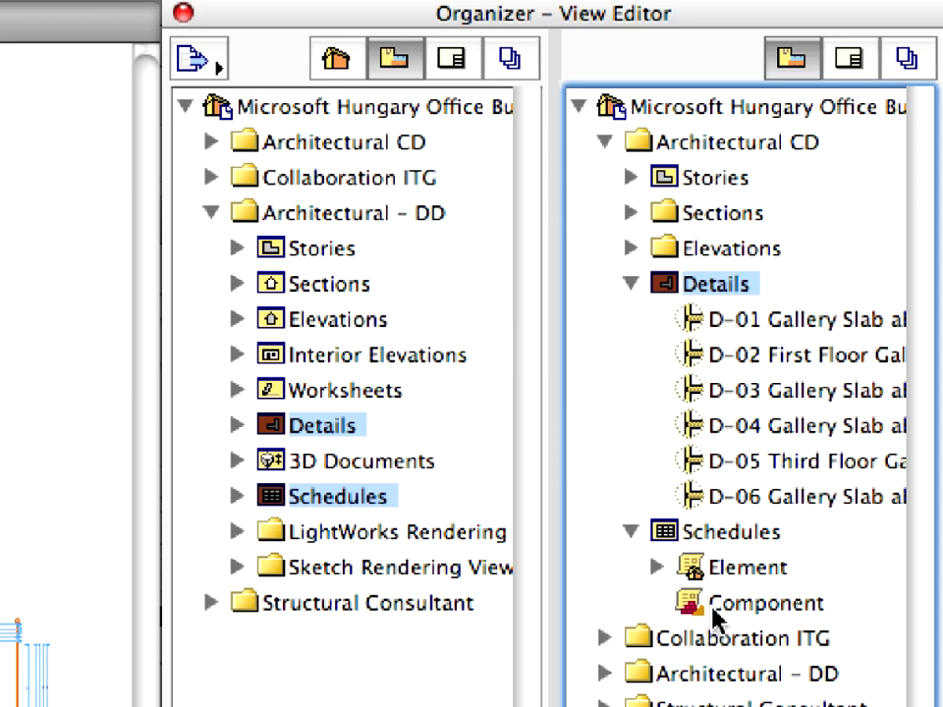
Move Reflected Ceiling Plans from Chapter 10 of Collaboration ITG to directly below Stories in Architectural CD.
{"action": "left_click", "coordinate": [213, 180]}
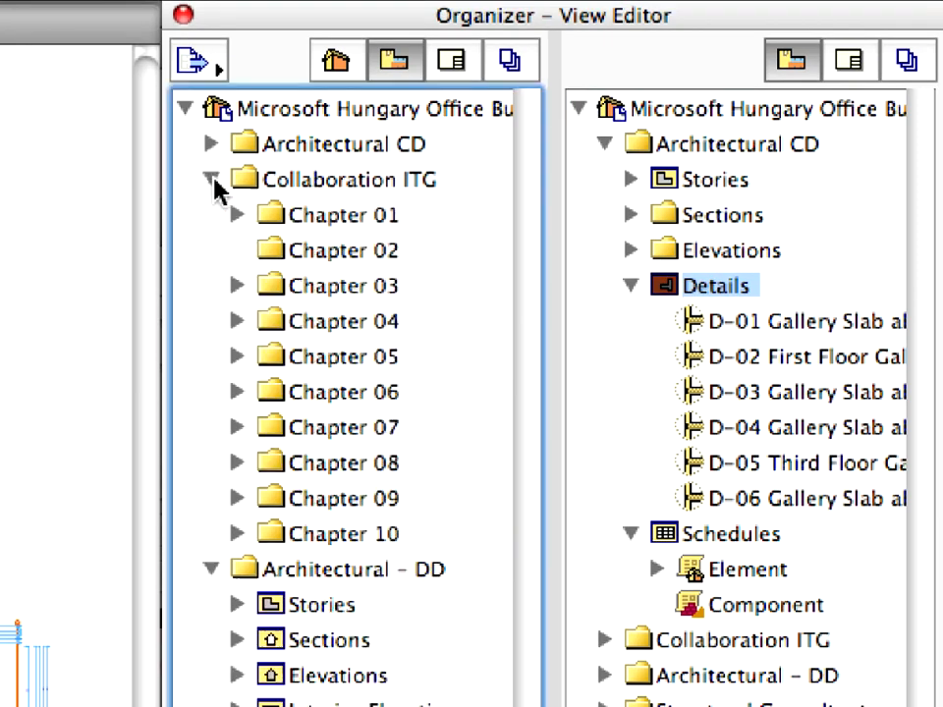
{"action": "left_click", "coordinate": [238, 534]}
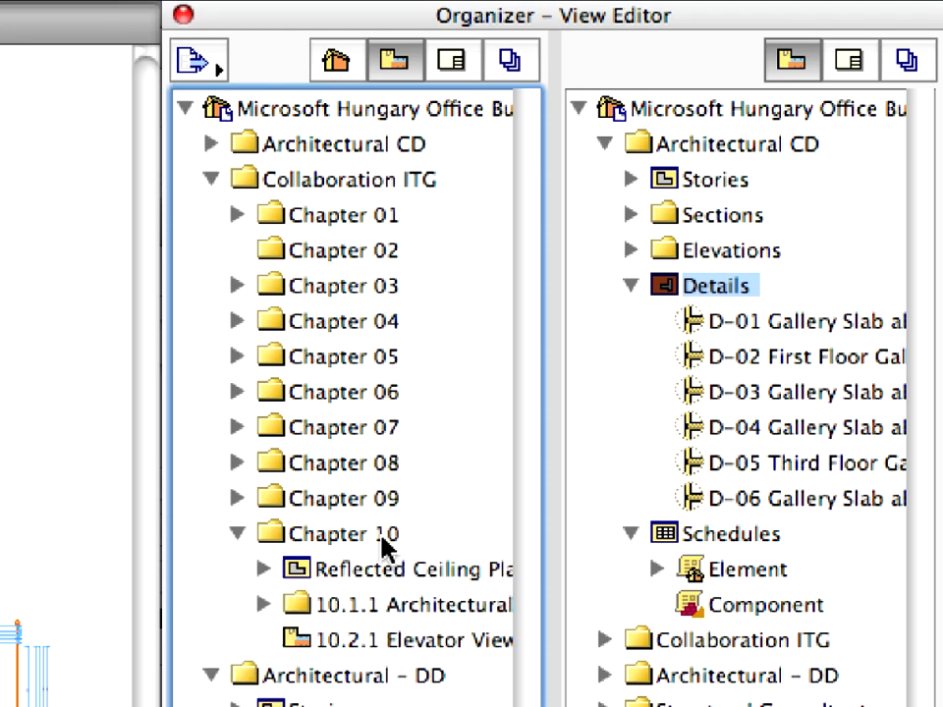
{"action": "left_click", "coordinate": [320, 572]}
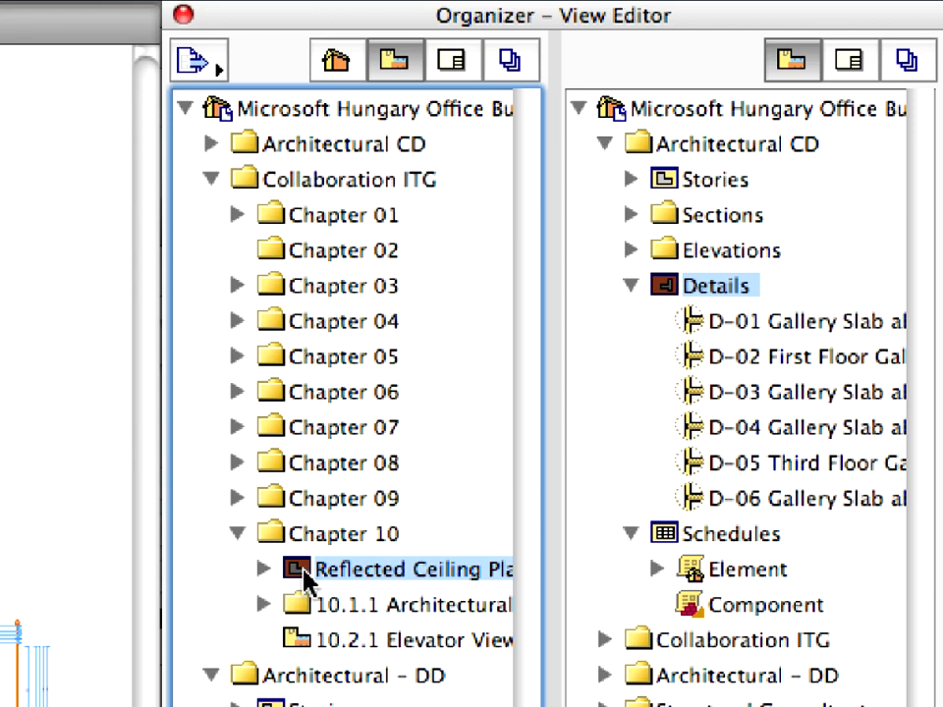
{"action": "left_click_drag", "start_coordinate": [308, 577], "coordinate": [722, 205]}
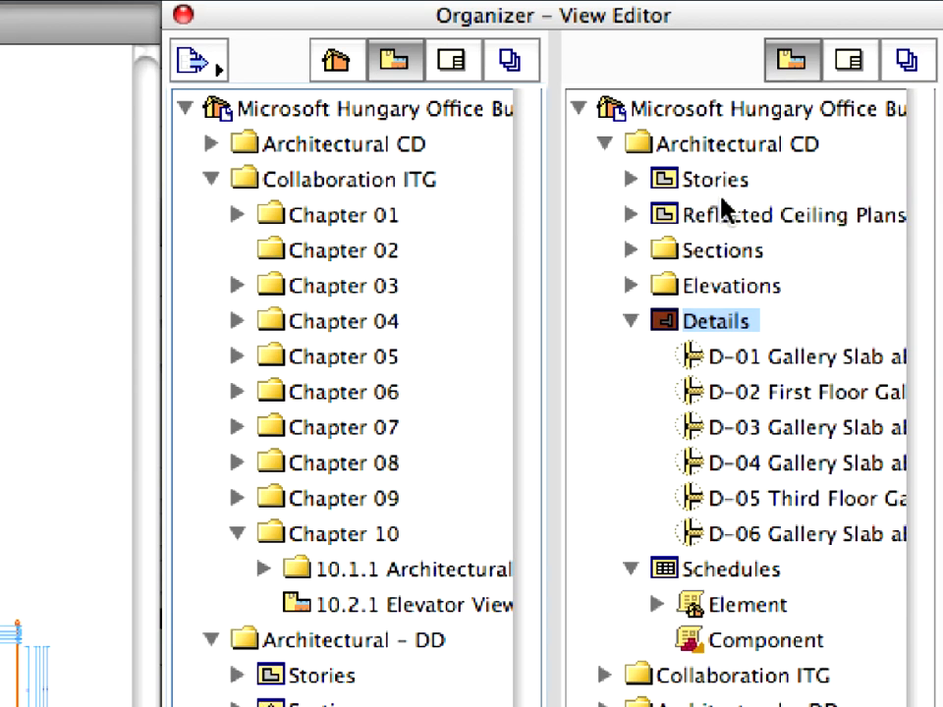
{"action": "left_click", "coordinate": [722, 218]}
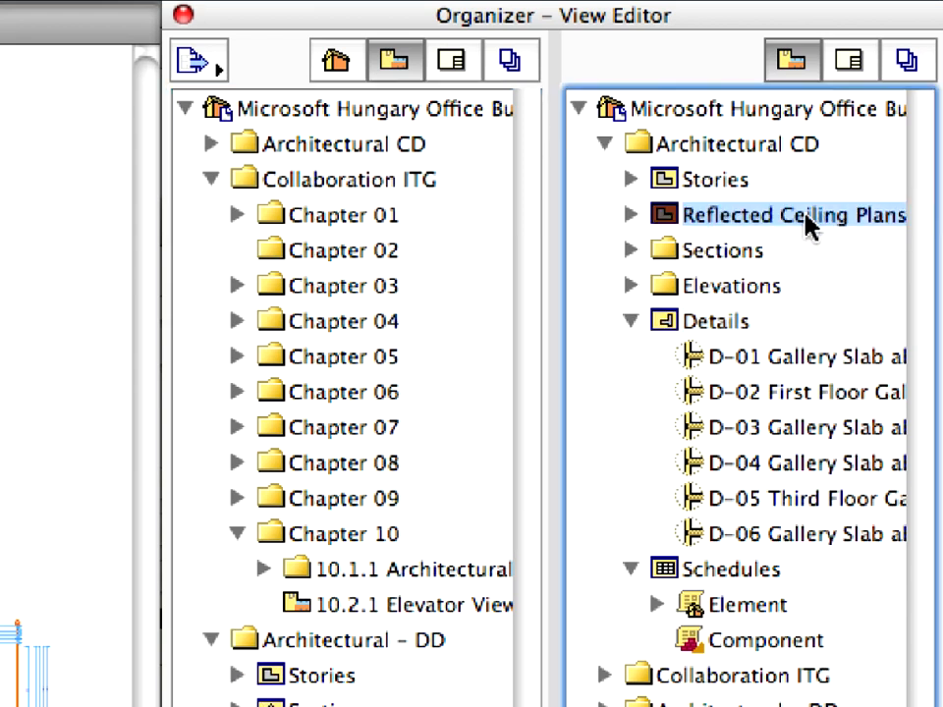
Collapse Details and Schedules in Architectural CD, plus the source view map's Collaboration ITG and Architectural – DD folders.
{"action": "left_click", "coordinate": [631, 322]}
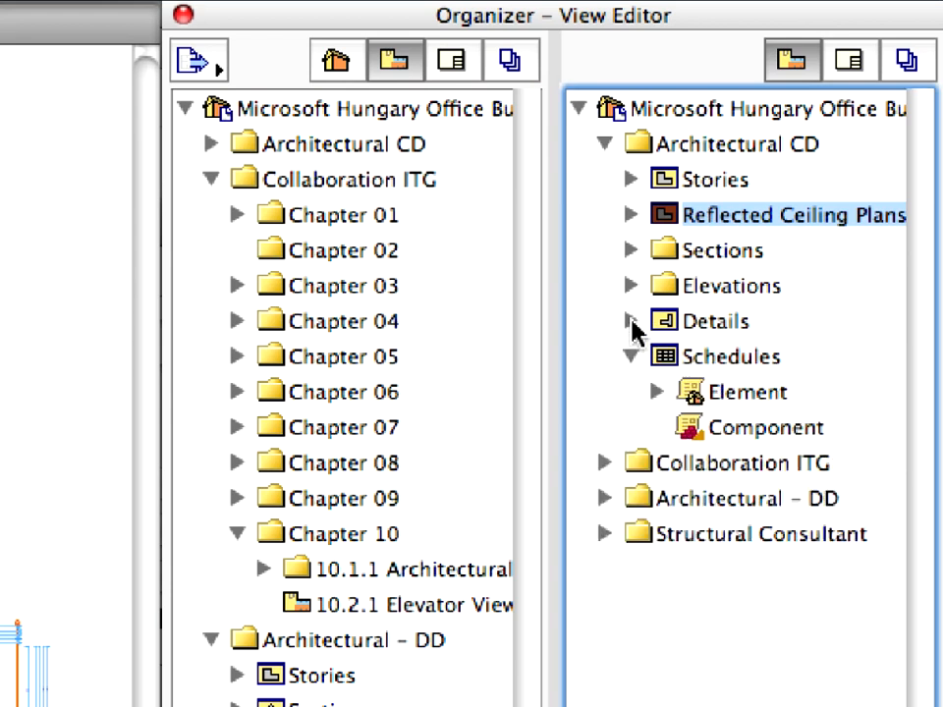
{"action": "left_click", "coordinate": [630, 357]}
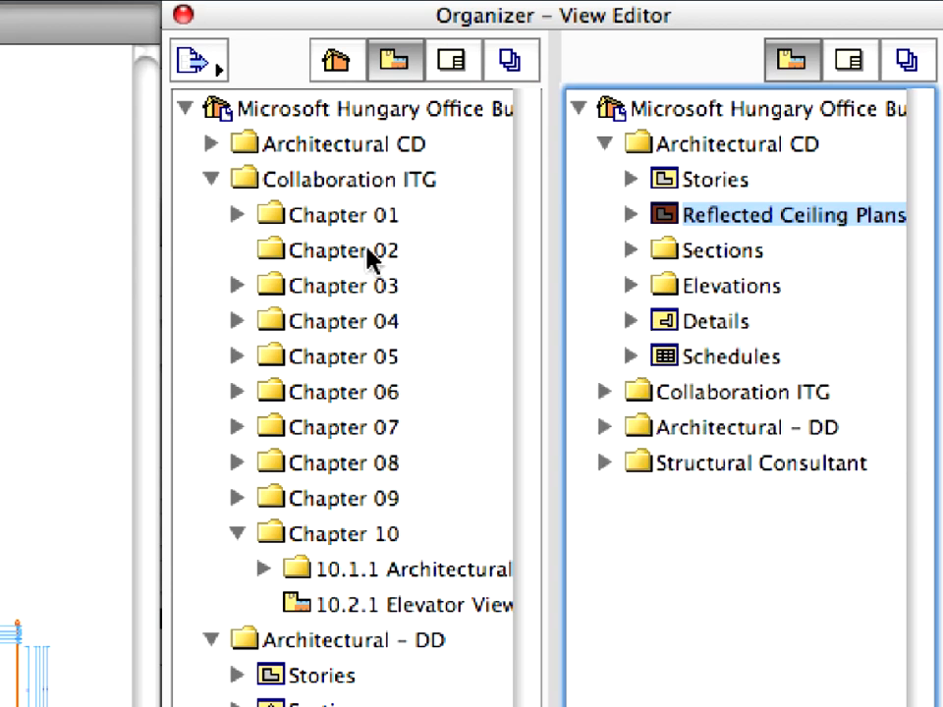
{"action": "left_click", "coordinate": [213, 181]}
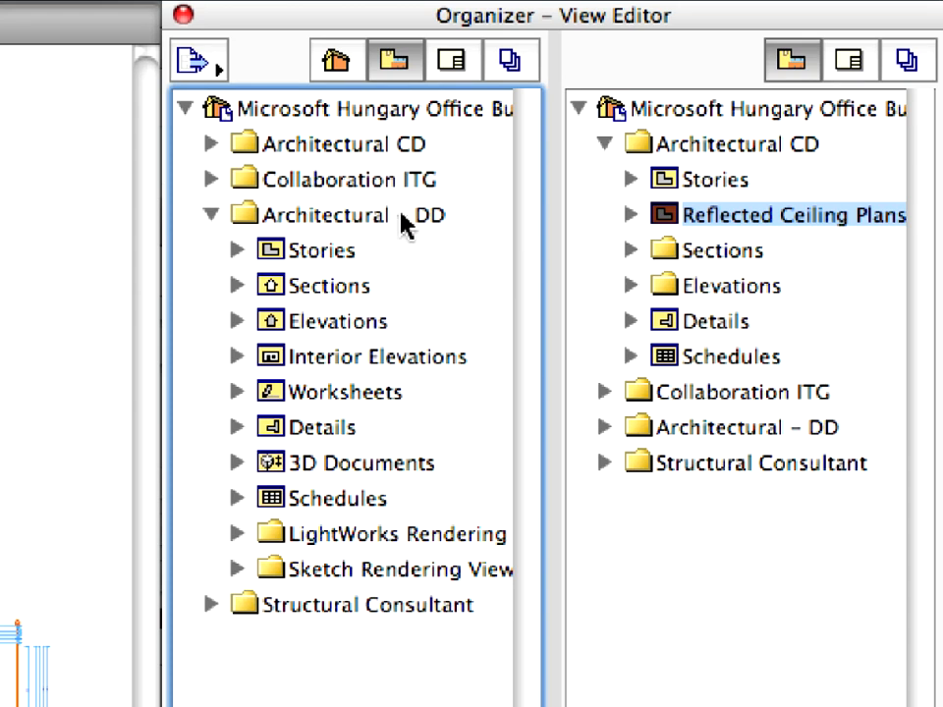
{"action": "left_click", "coordinate": [211, 215]}
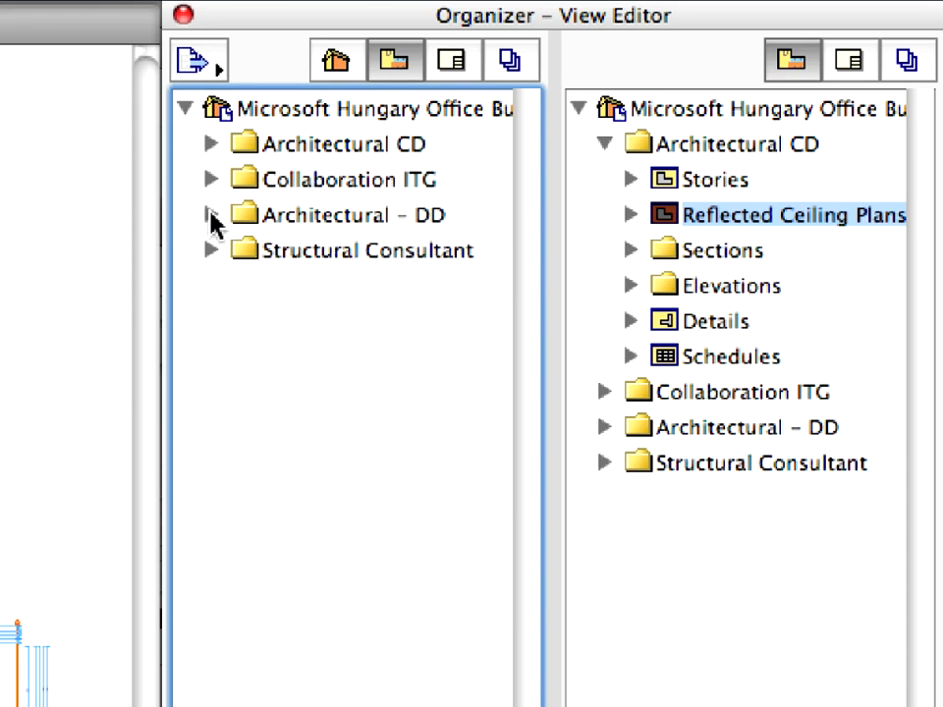
Show the Layout Book as the destination, collapse A-1 Stories and Masters, and select the book's root item.
{"action": "left_click", "coordinate": [844, 71]}
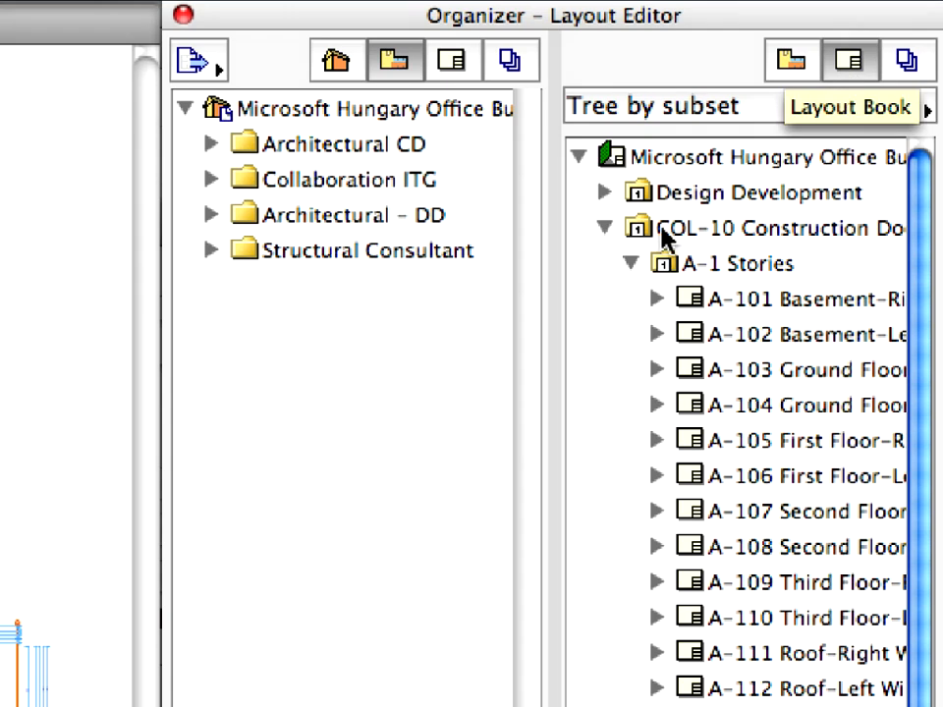
{"action": "left_click", "coordinate": [630, 263]}
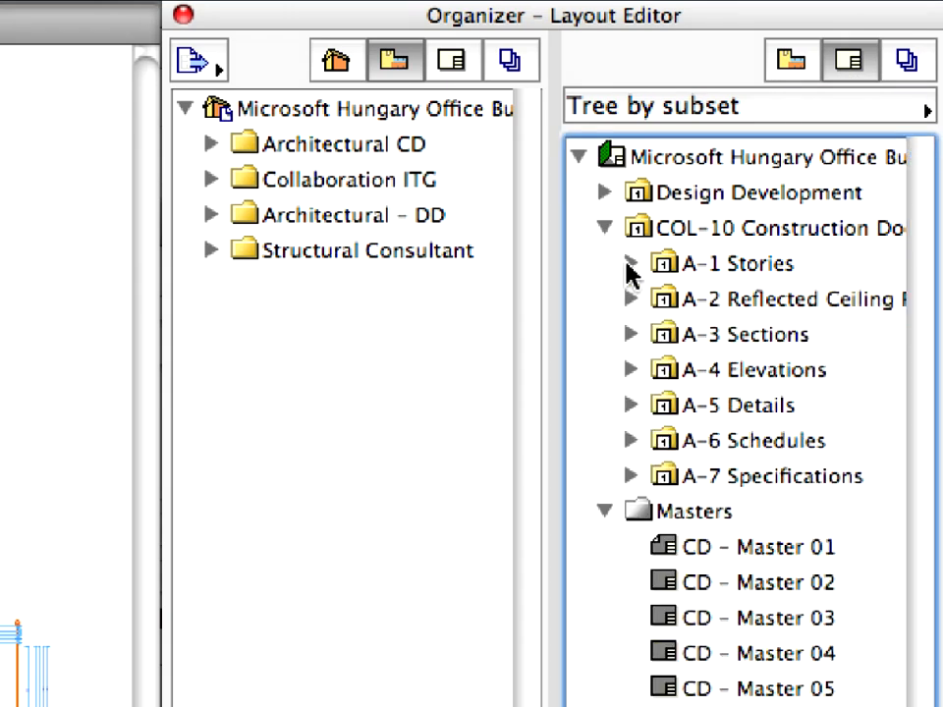
{"action": "left_click", "coordinate": [605, 512]}
{"action": "left_click", "coordinate": [825, 167]}
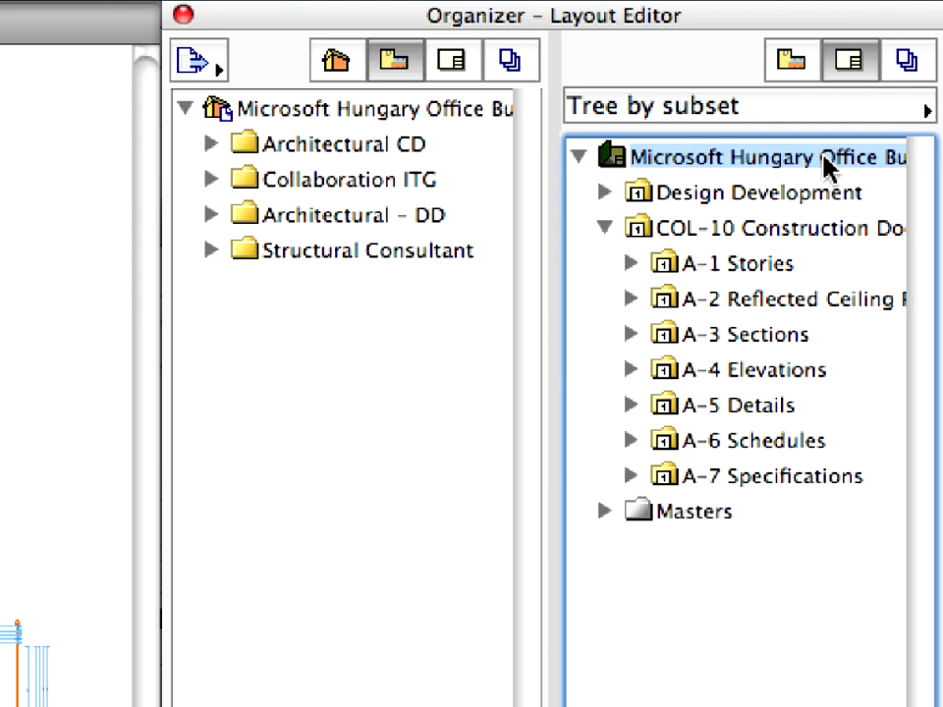
Collapse COL-10 Construction Documentation and create a subset named Construction Documentation at the Layout Book's root.
{"action": "left_click", "coordinate": [605, 228]}
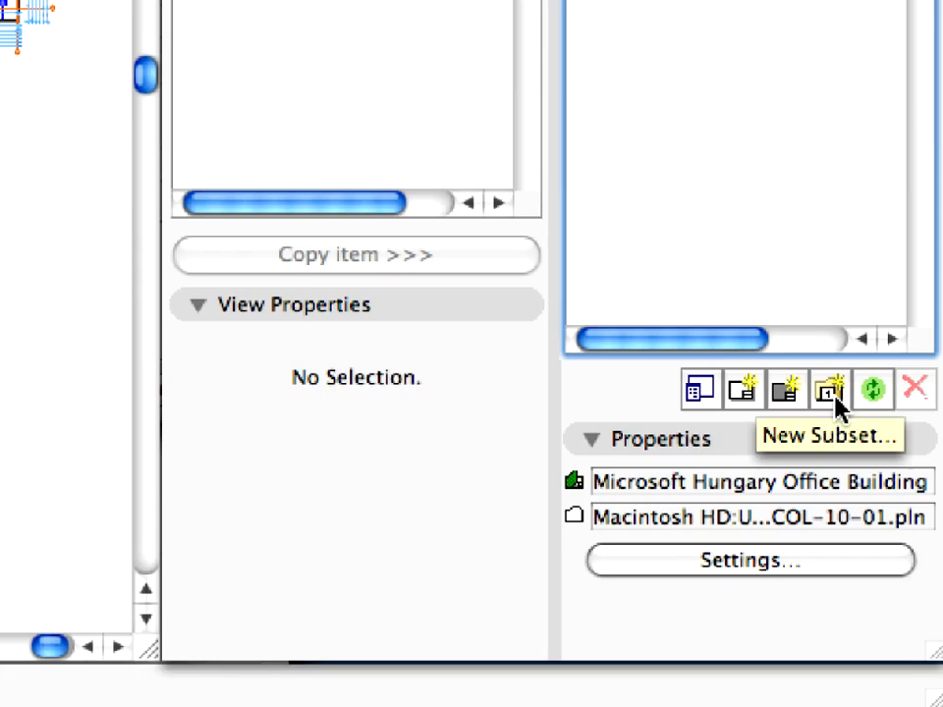
{"action": "left_click", "coordinate": [830, 392]}
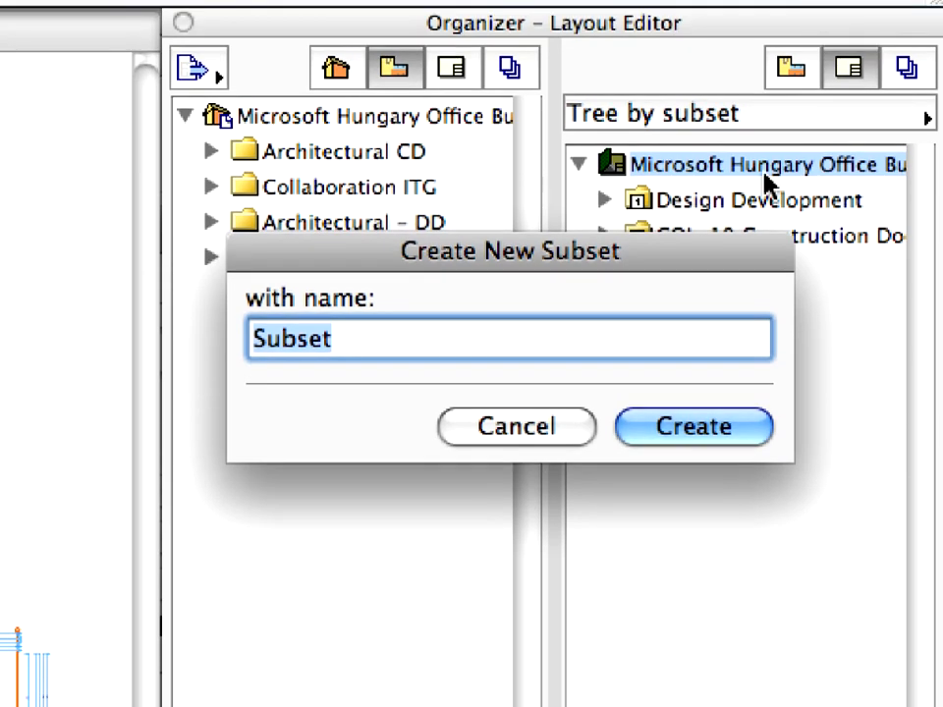
{"action": "type", "text": "Constr"}
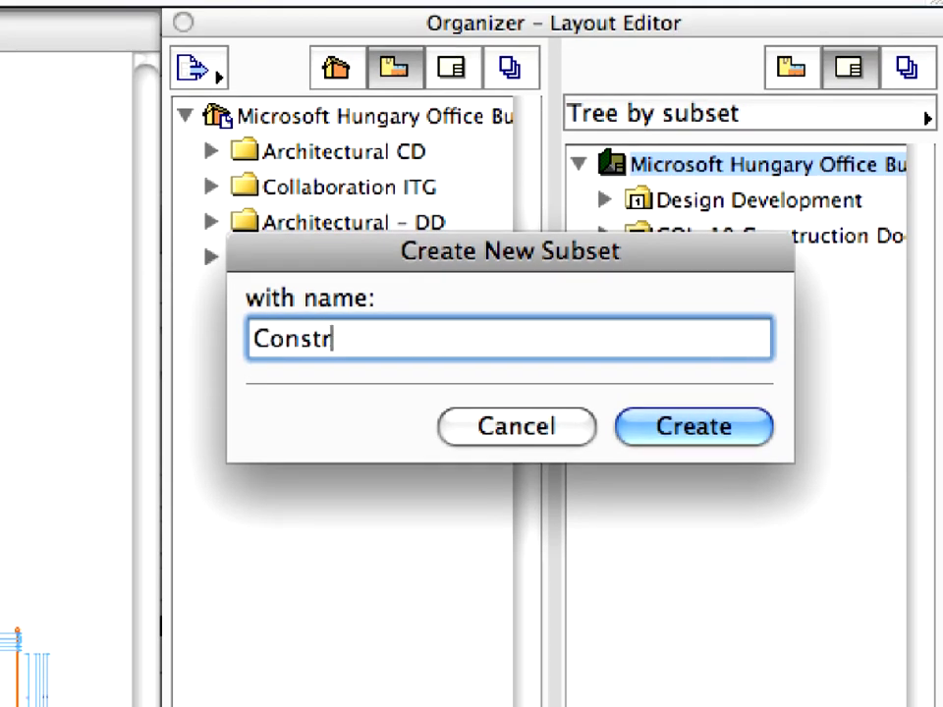
{"action": "type", "text": "uction Docum"}
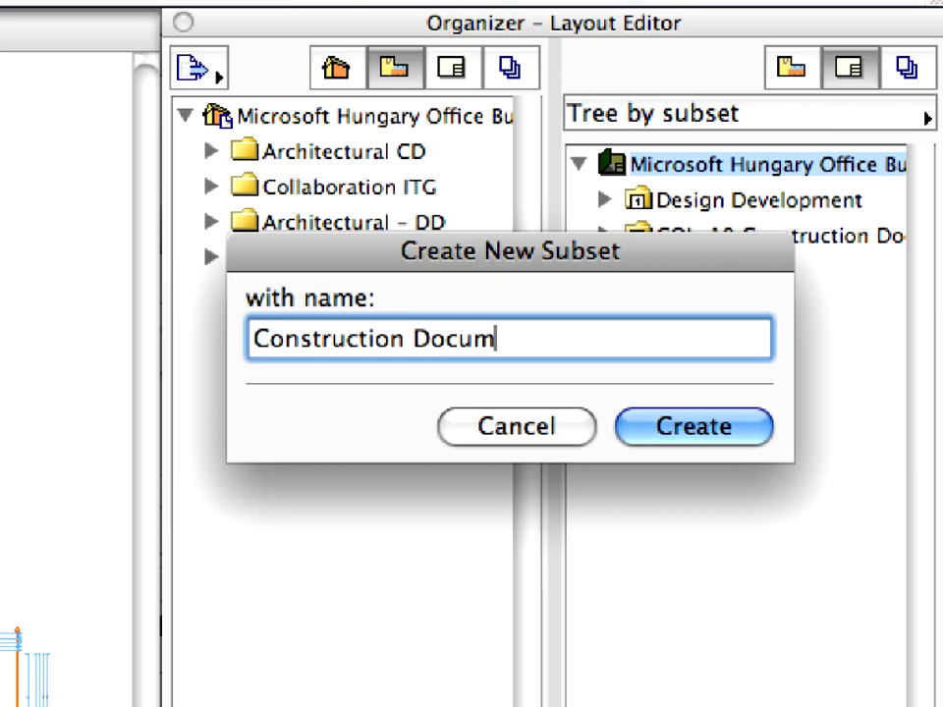
{"action": "type", "text": "entation"}
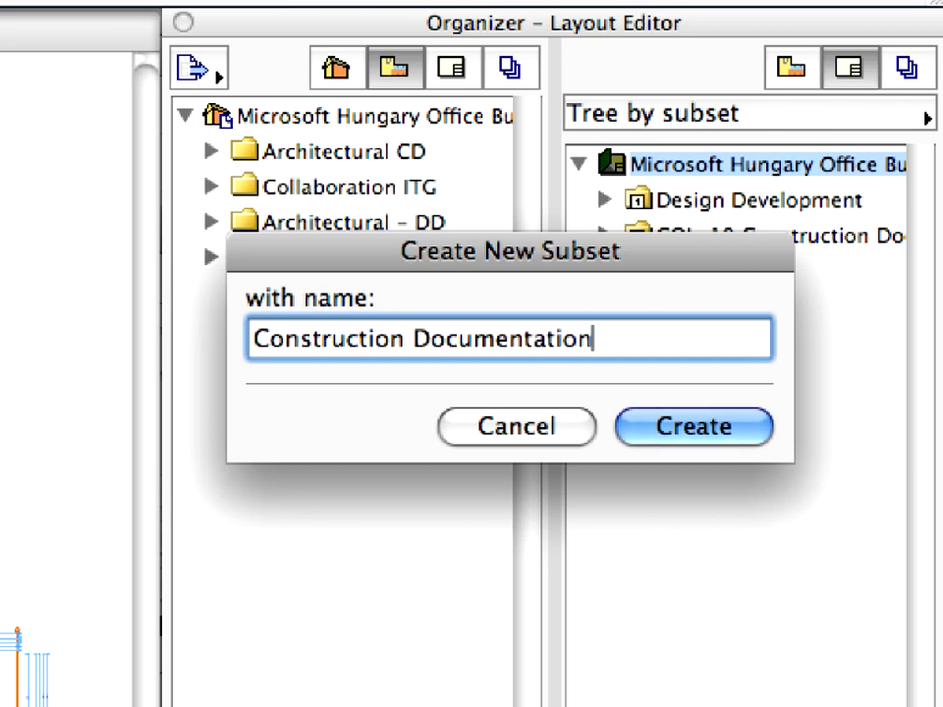
{"action": "left_click", "coordinate": [742, 429]}
Set the new Construction Documentation subset's ID to 01 and move it directly above Design Development.
{"action": "left_click", "coordinate": [630, 460]}
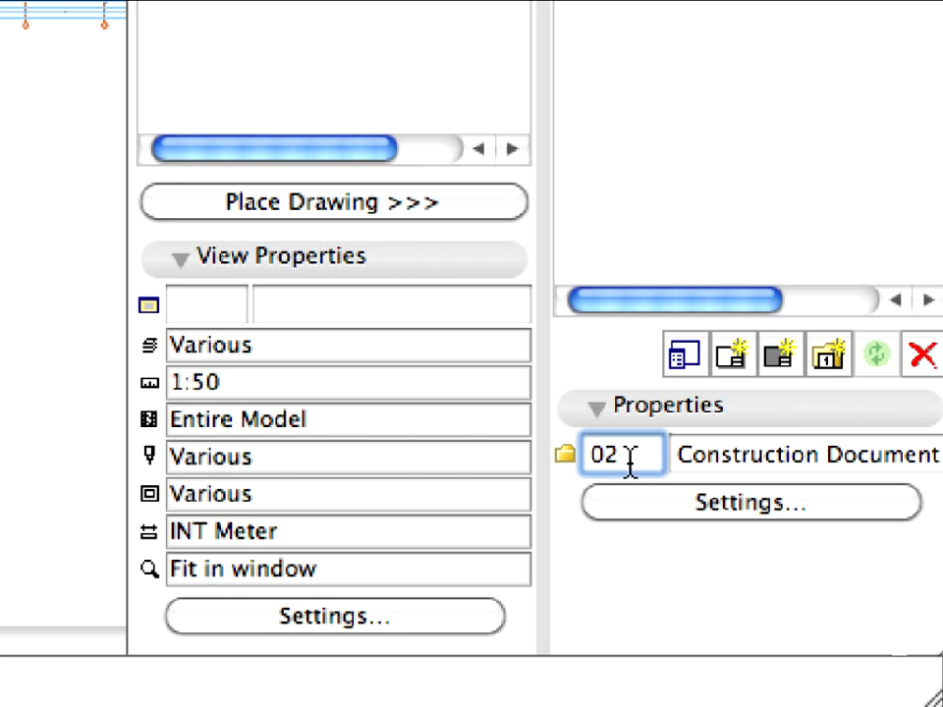
{"action": "key", "text": "BackSpace"}
{"action": "type", "text": "1"}
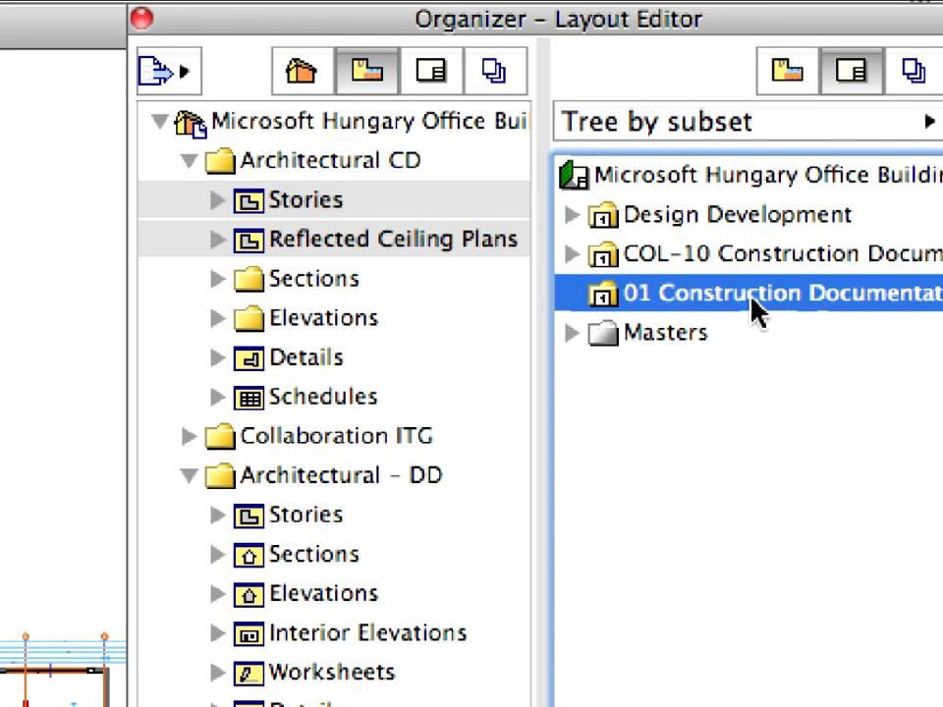
{"action": "left_click_drag", "start_coordinate": [755, 306], "coordinate": [752, 210]}
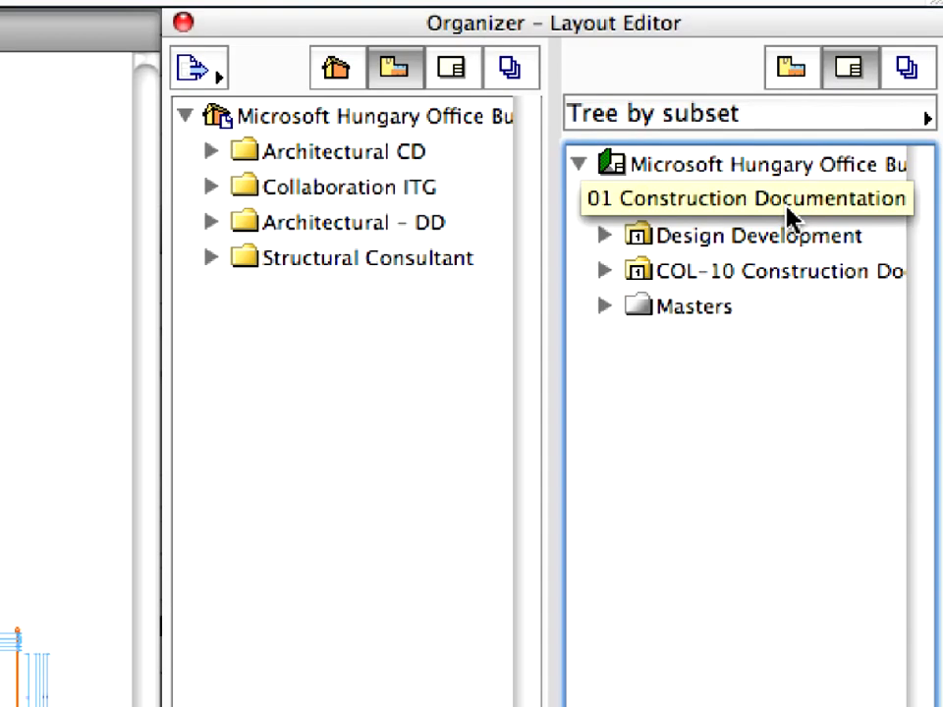
Expand the Masters folder and set CD – Master 04 as the default master layout.
{"action": "left_click", "coordinate": [605, 308]}
{"action": "left_click", "coordinate": [688, 308]}
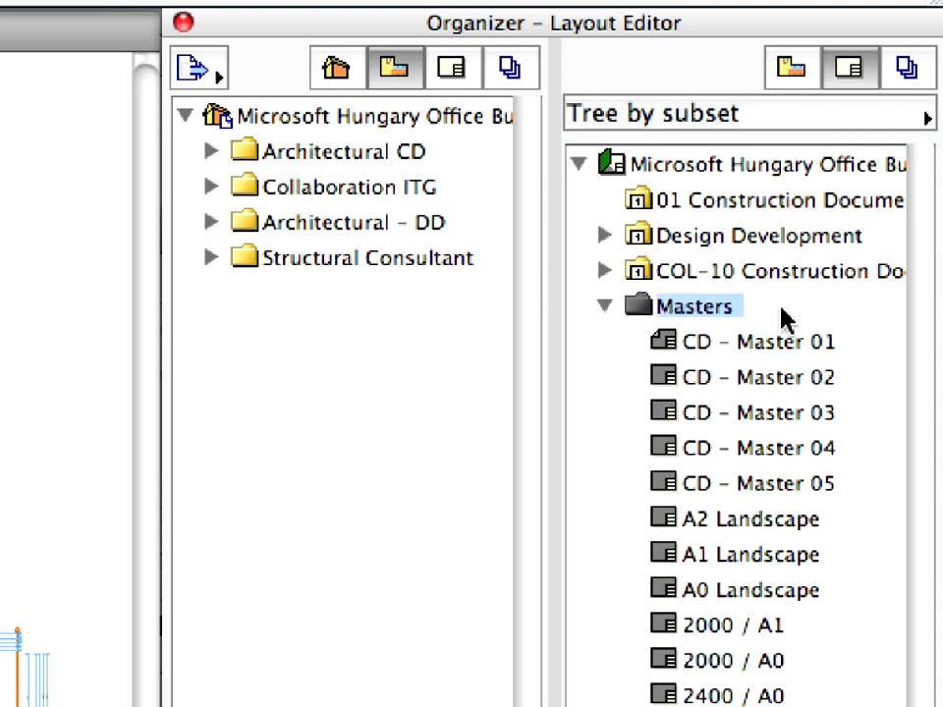
{"action": "right_click", "coordinate": [778, 453]}
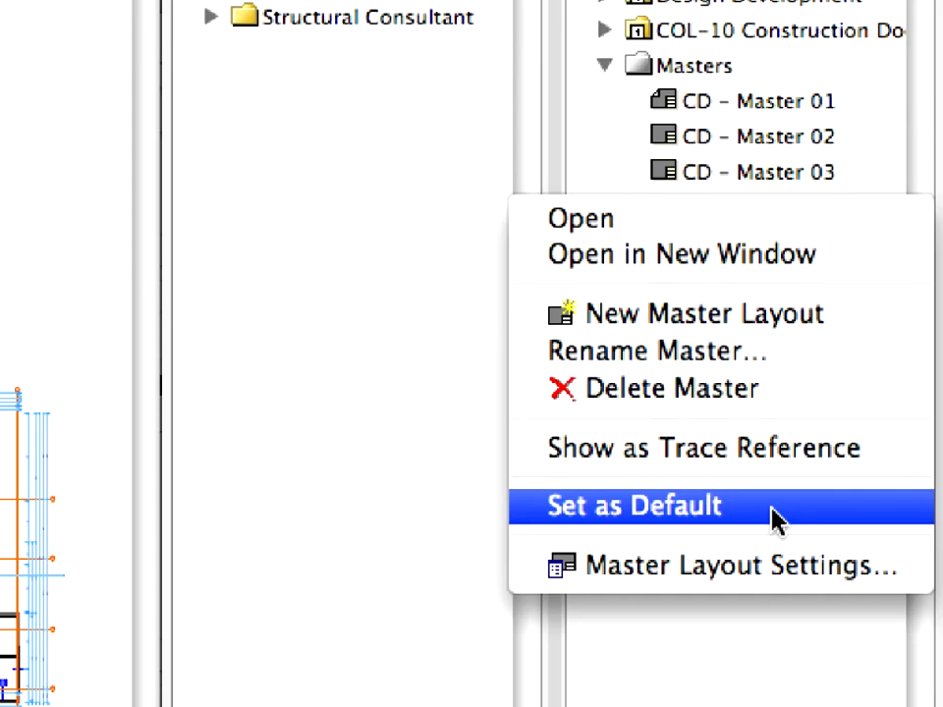
{"action": "left_click", "coordinate": [773, 516]}
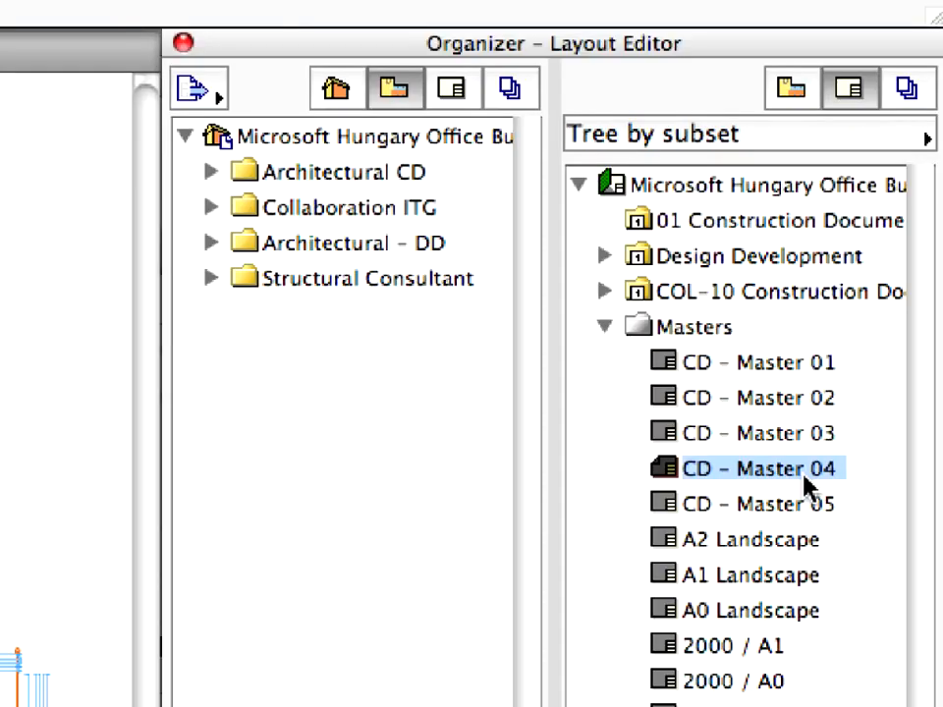
Place the Stories and Reflected Ceiling Plans views from Architectural CD into the 01 Construction Documentation subset.
{"action": "left_click", "coordinate": [210, 173]}
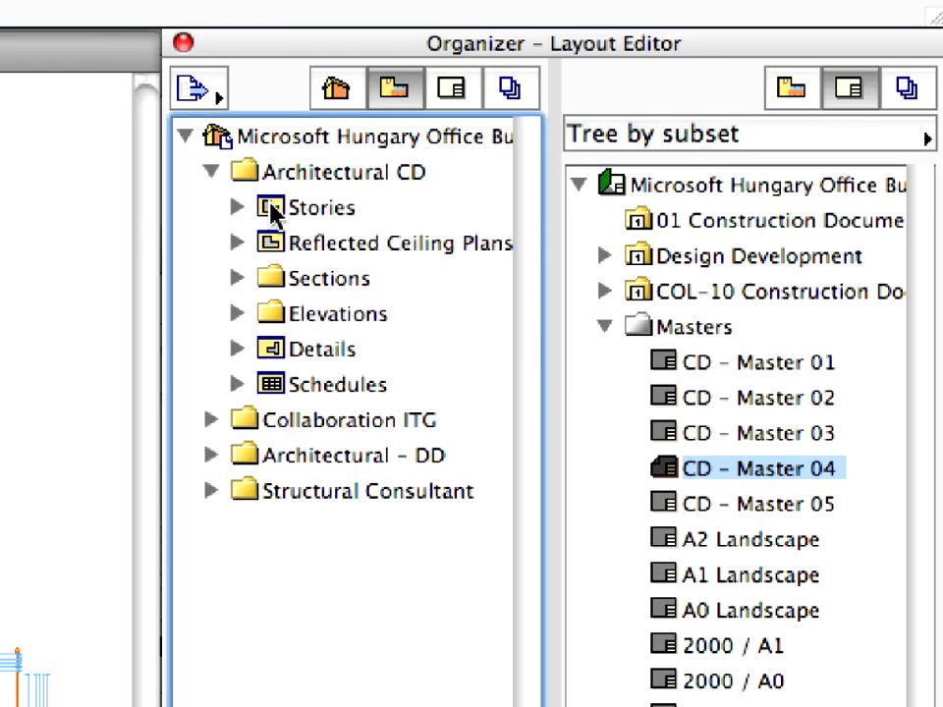
{"action": "left_click", "coordinate": [273, 211]}
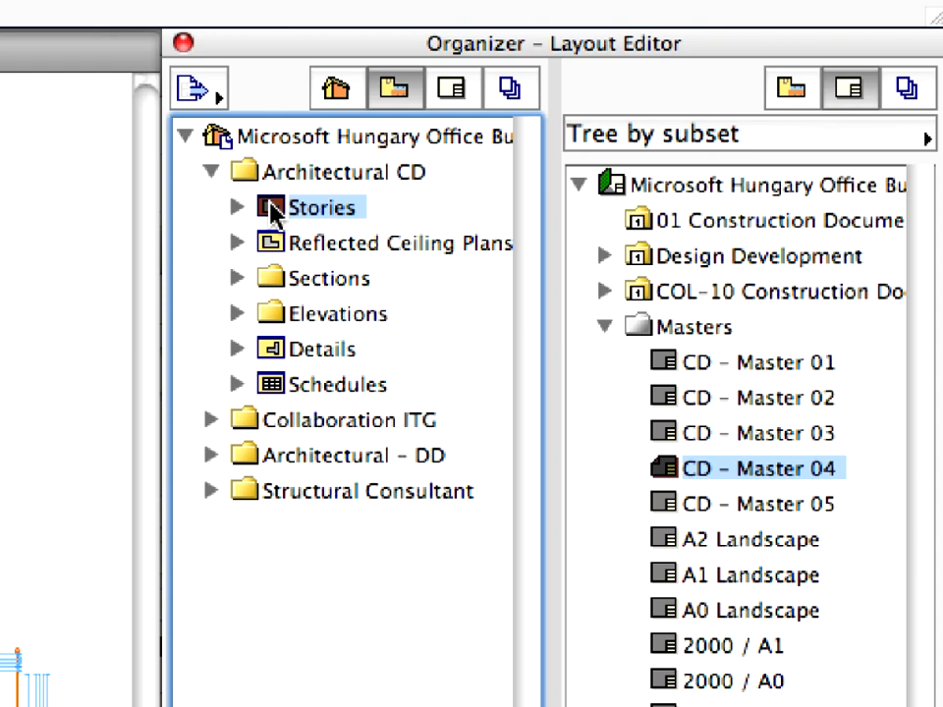
{"action": "left_click", "coordinate": [276, 243], "text": "shift"}
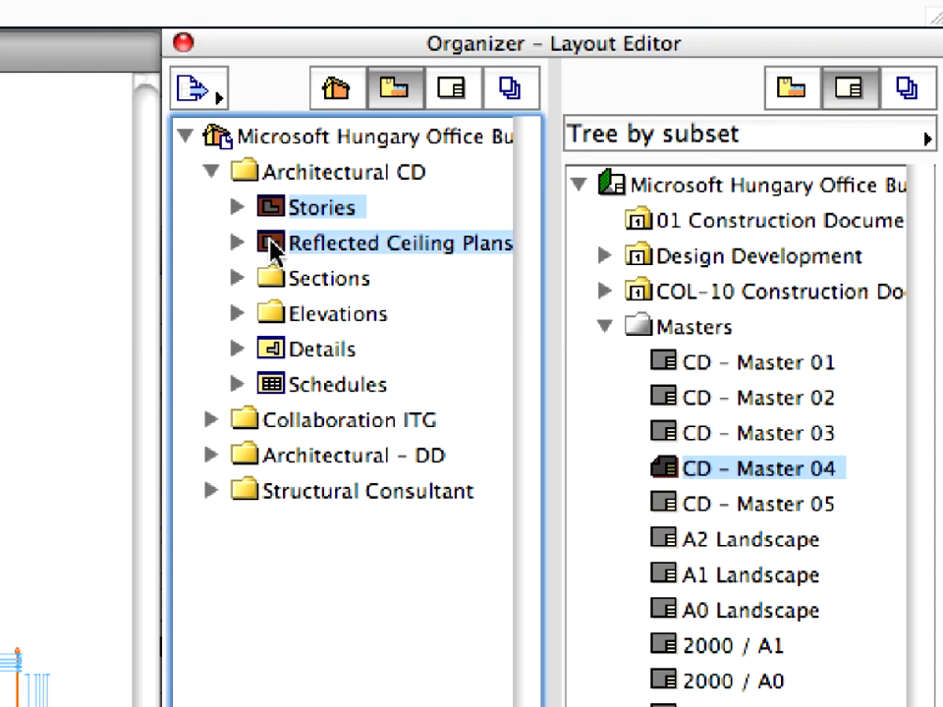
{"action": "mouse_move", "coordinate": [275, 249]}
{"action": "left_mouse_down"}
{"action": "mouse_move", "coordinate": [542, 247]}
{"action": "mouse_move", "coordinate": [653, 235]}
{"action": "mouse_move", "coordinate": [626, 218]}
{"action": "mouse_move", "coordinate": [704, 222]}
{"action": "left_mouse_up"}
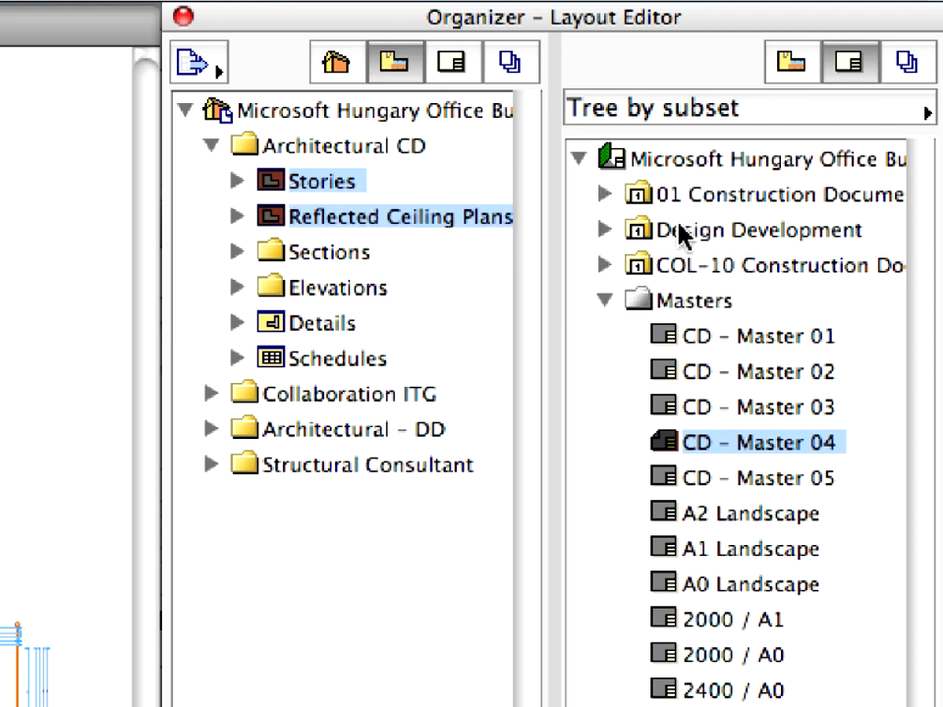
Expand 01 Construction Documentation and 01.1 Stories, and open the 01.1.3 First Floor layout fitted in the window.
{"action": "left_click", "coordinate": [619, 203]}
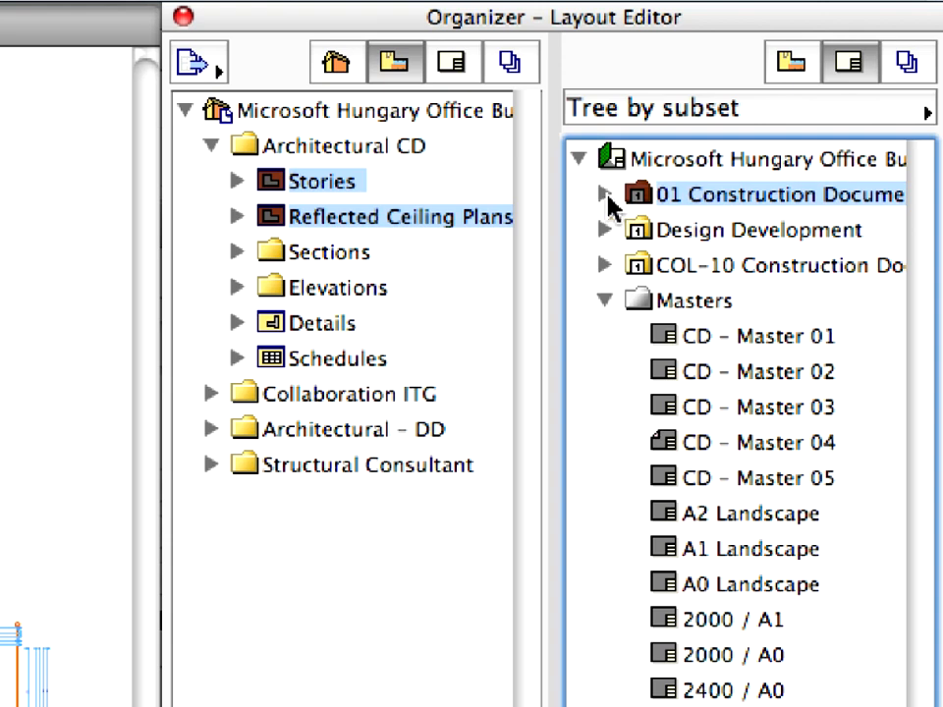
{"action": "left_click", "coordinate": [605, 195]}
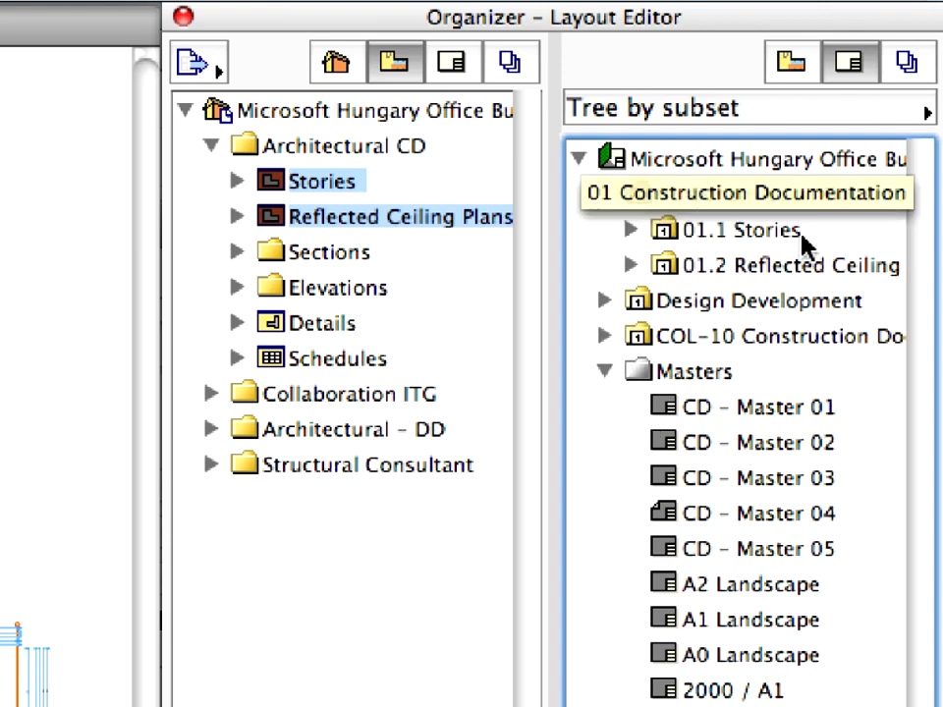
{"action": "left_click", "coordinate": [632, 232]}
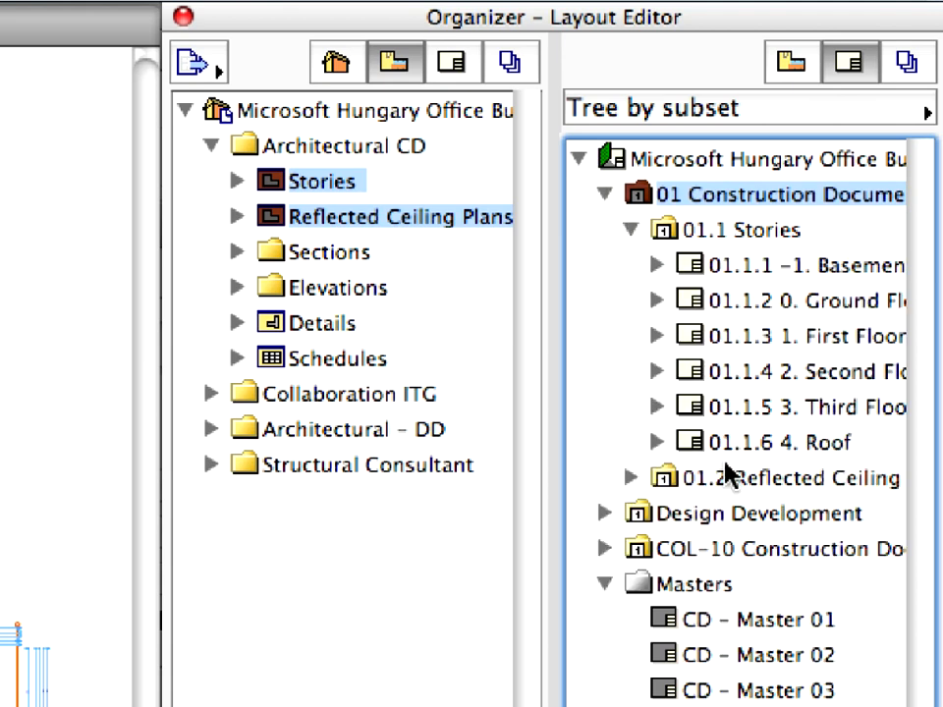
{"action": "left_click", "coordinate": [765, 236]}
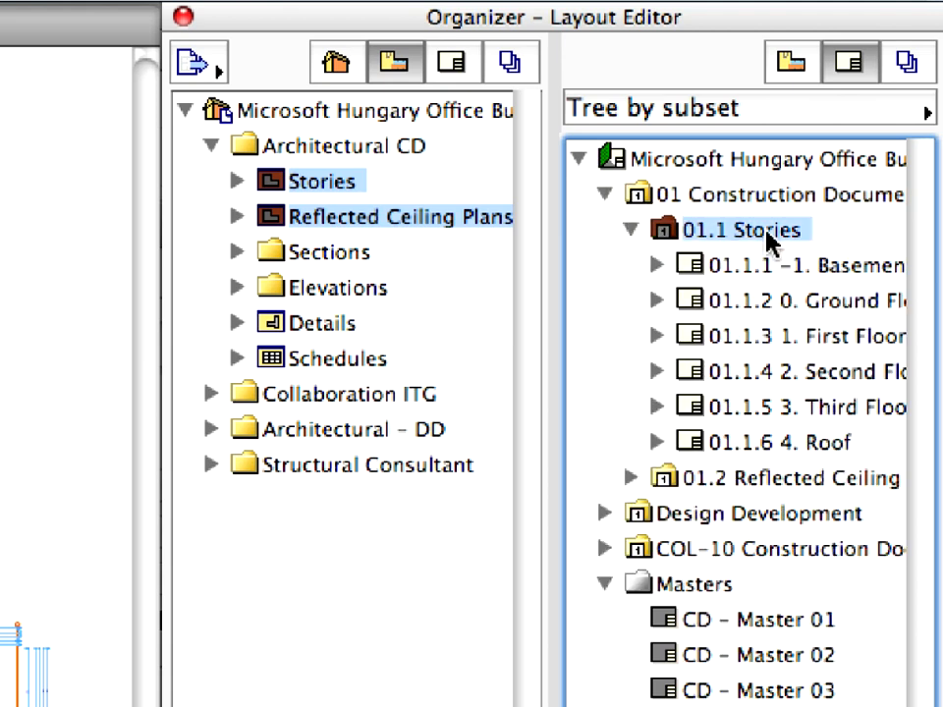
{"action": "left_click", "coordinate": [833, 339]}
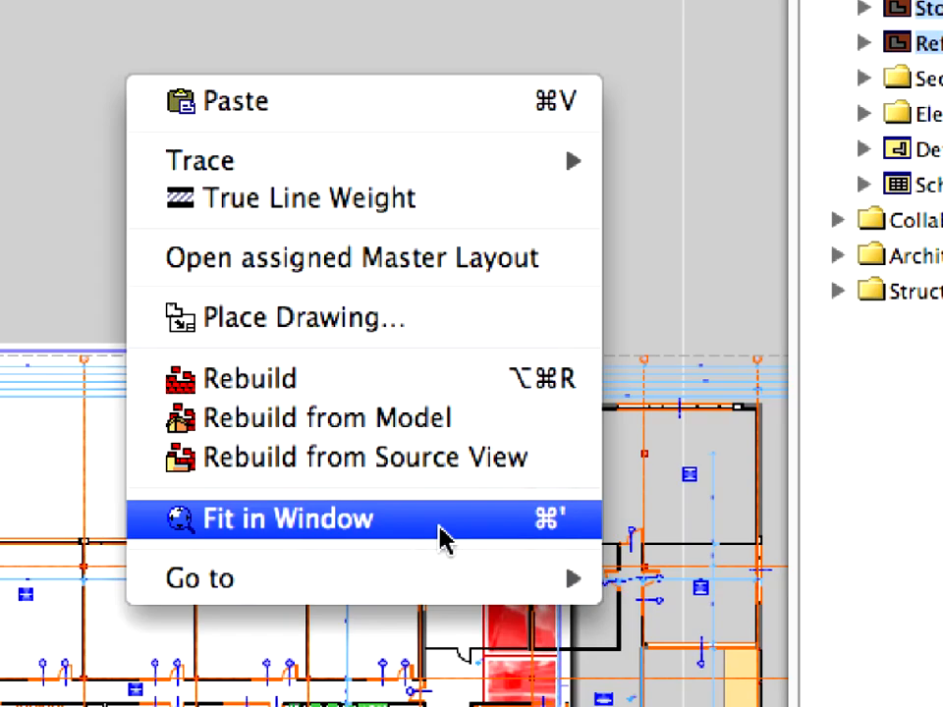
{"action": "left_click", "coordinate": [442, 539]}
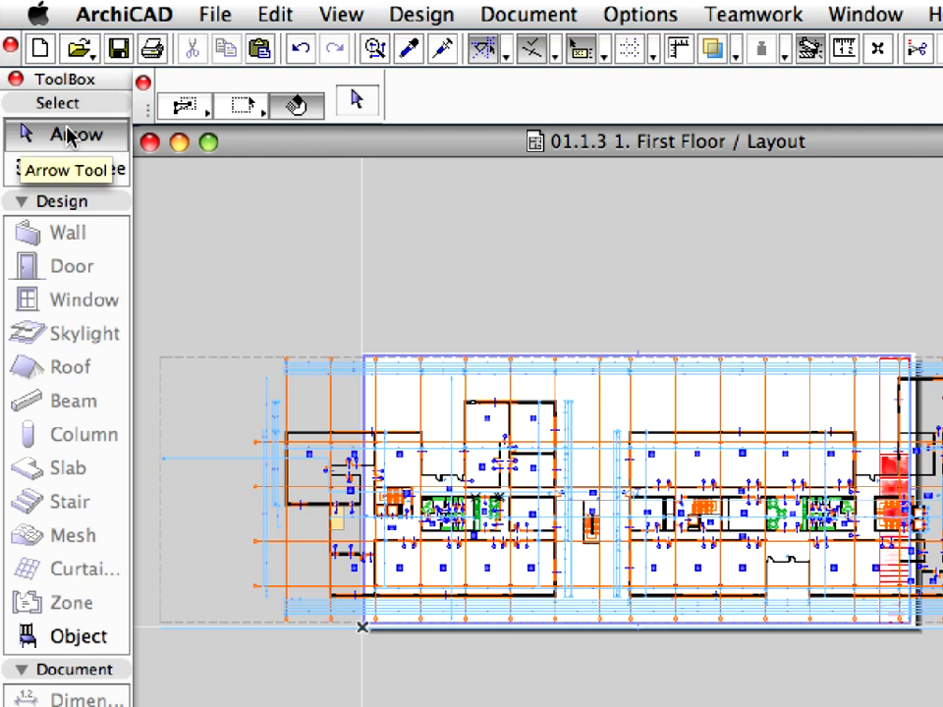
Move the First Floor drawing about 794 horizontally so its upper-right corner meets the title block's upper-left corner.
{"action": "left_click", "coordinate": [220, 361]}
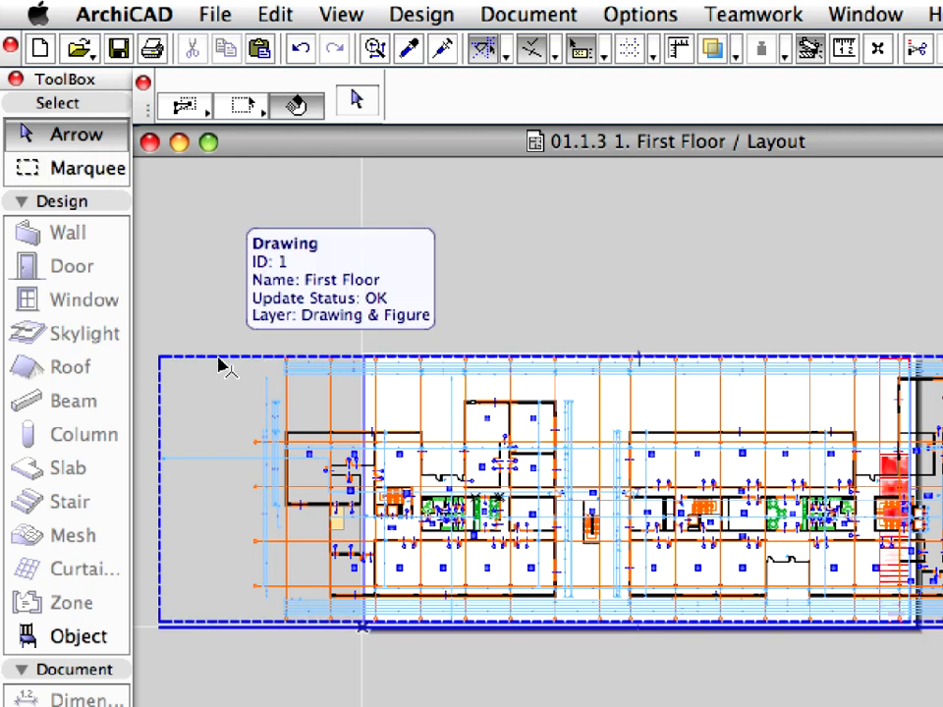
{"action": "left_click", "coordinate": [219, 361]}
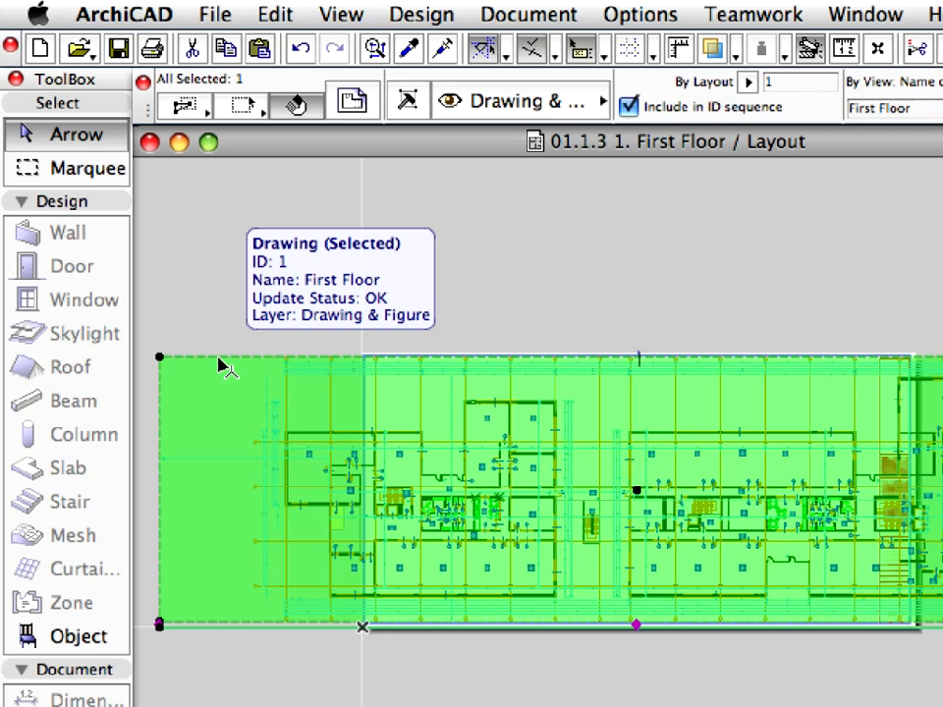
{"action": "left_click", "coordinate": [270, 14]}
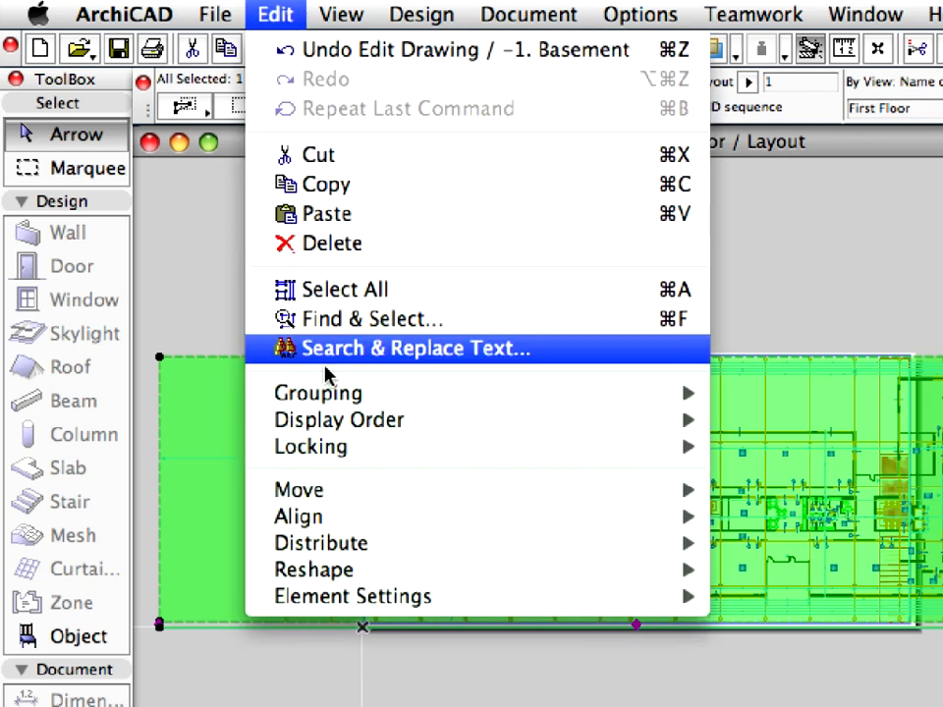
{"action": "mouse_move", "coordinate": [510, 497]}
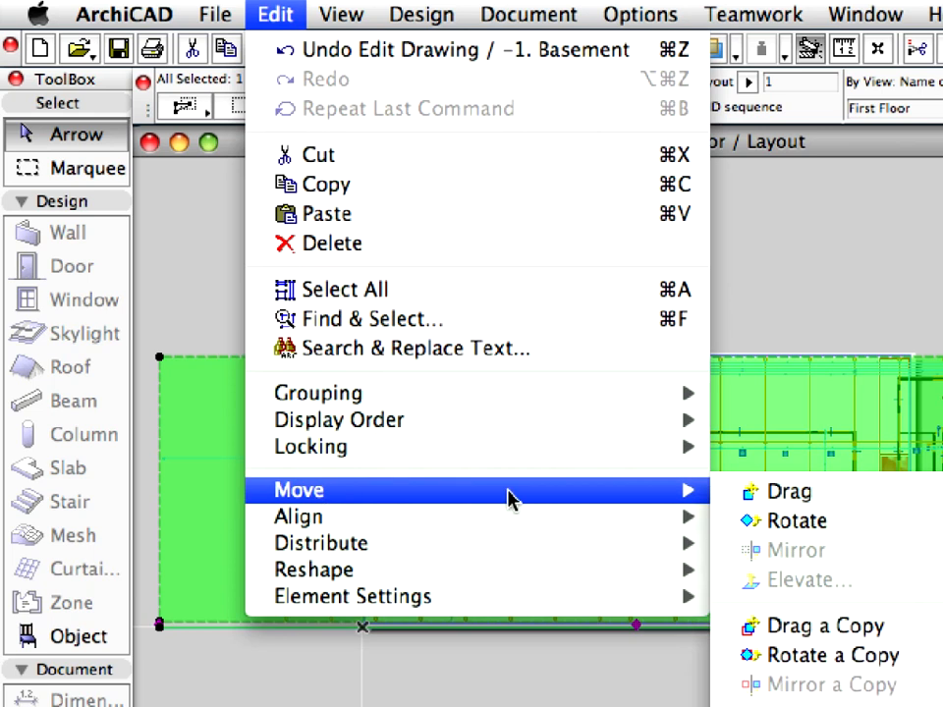
{"action": "left_click", "coordinate": [874, 502]}
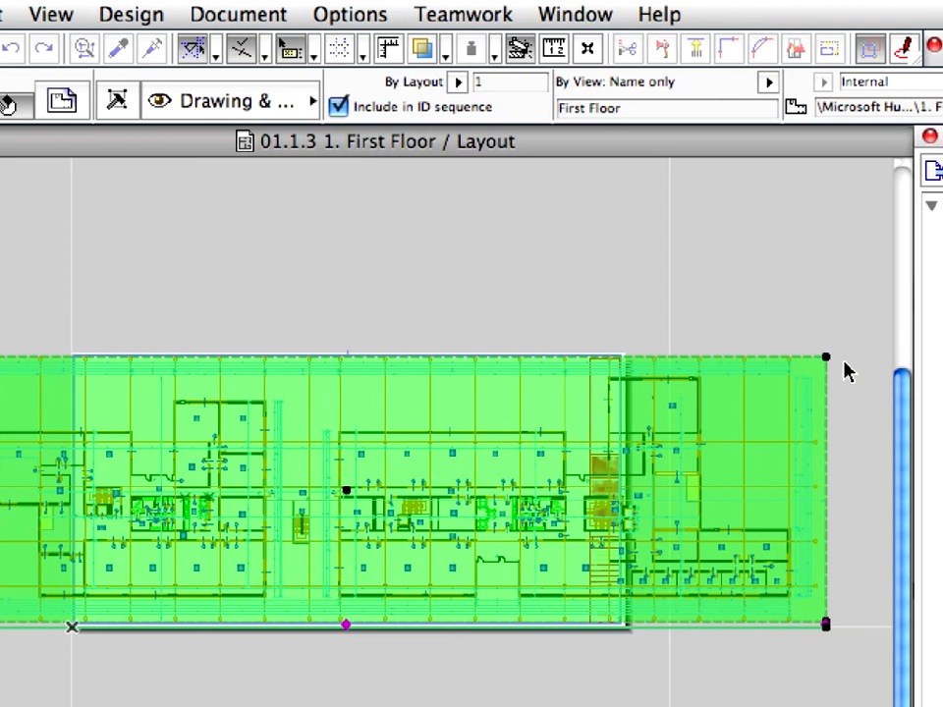
{"action": "left_click", "coordinate": [827, 360]}
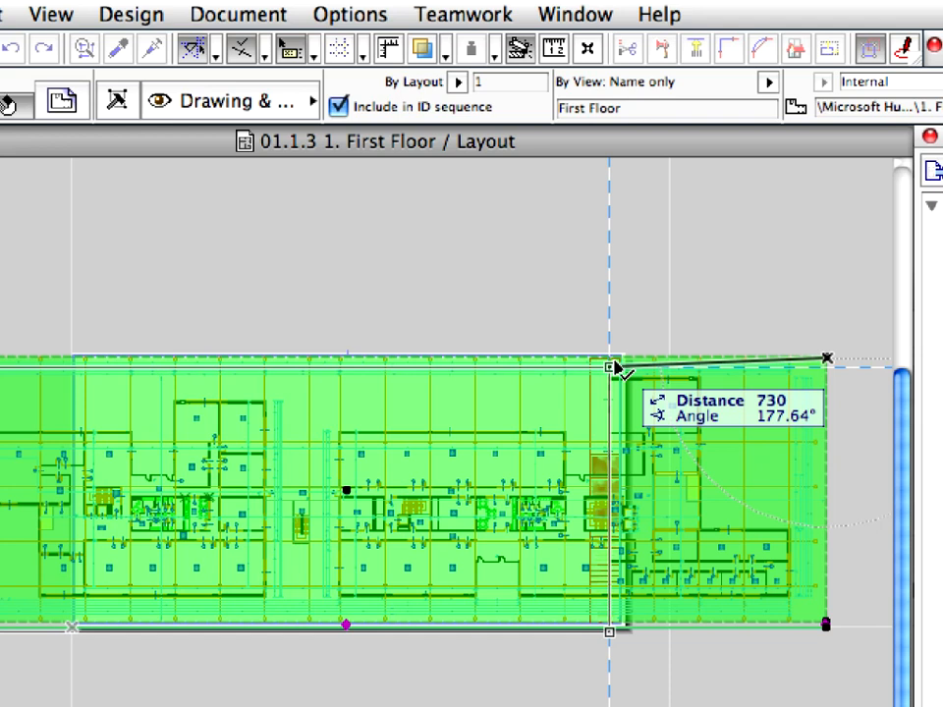
{"action": "scroll", "coordinate": [589, 368], "scroll_direction": "up", "scroll_amount": 5}
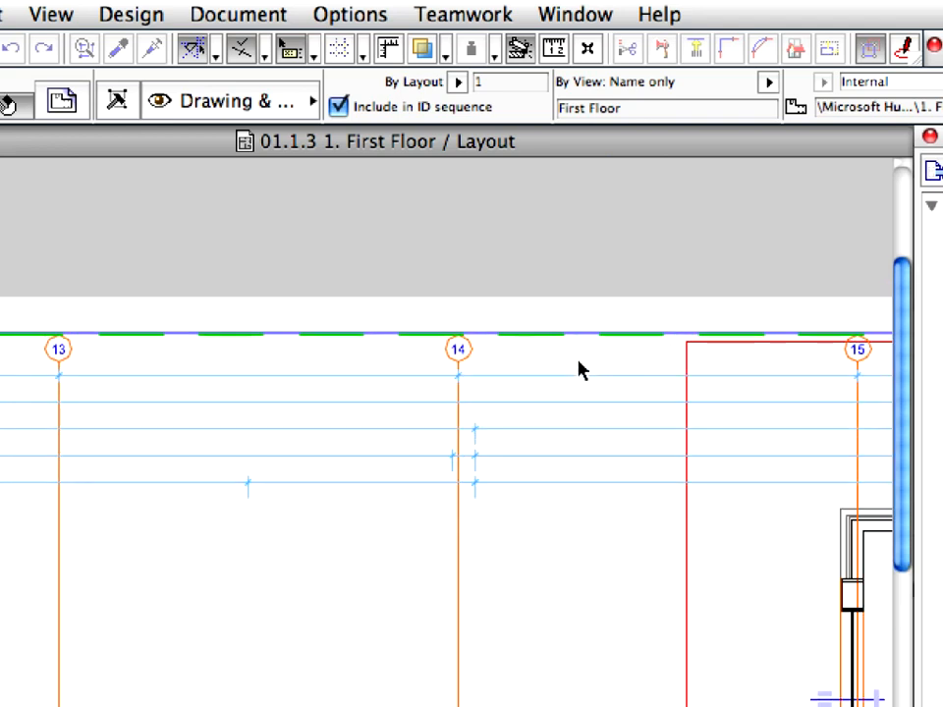
{"action": "scroll", "coordinate": [674, 358], "scroll_direction": "up", "scroll_amount": 3}
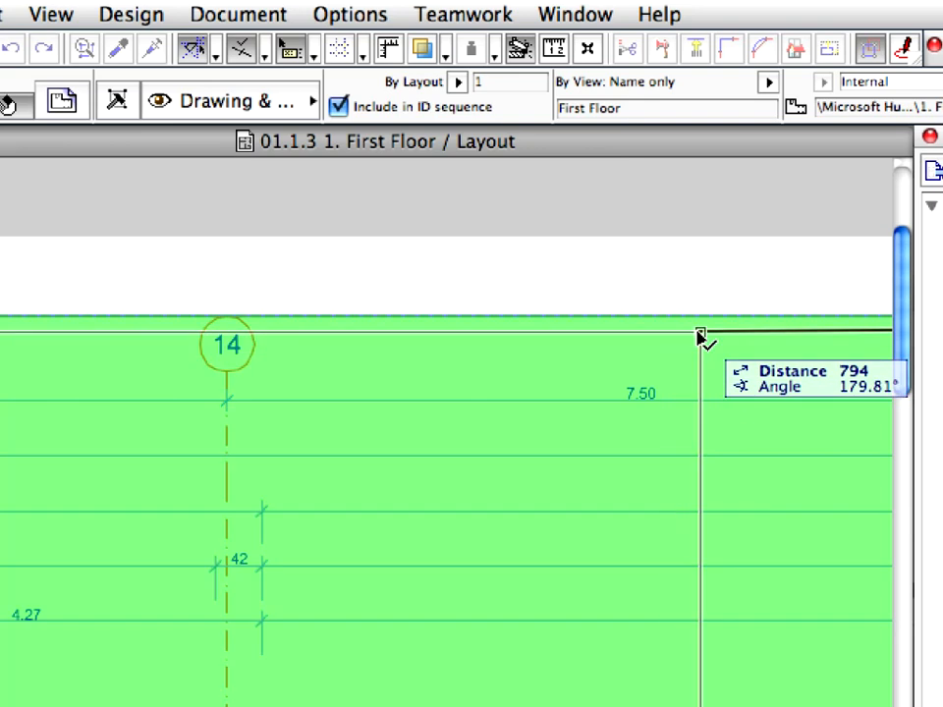
{"action": "left_click", "coordinate": [700, 334]}
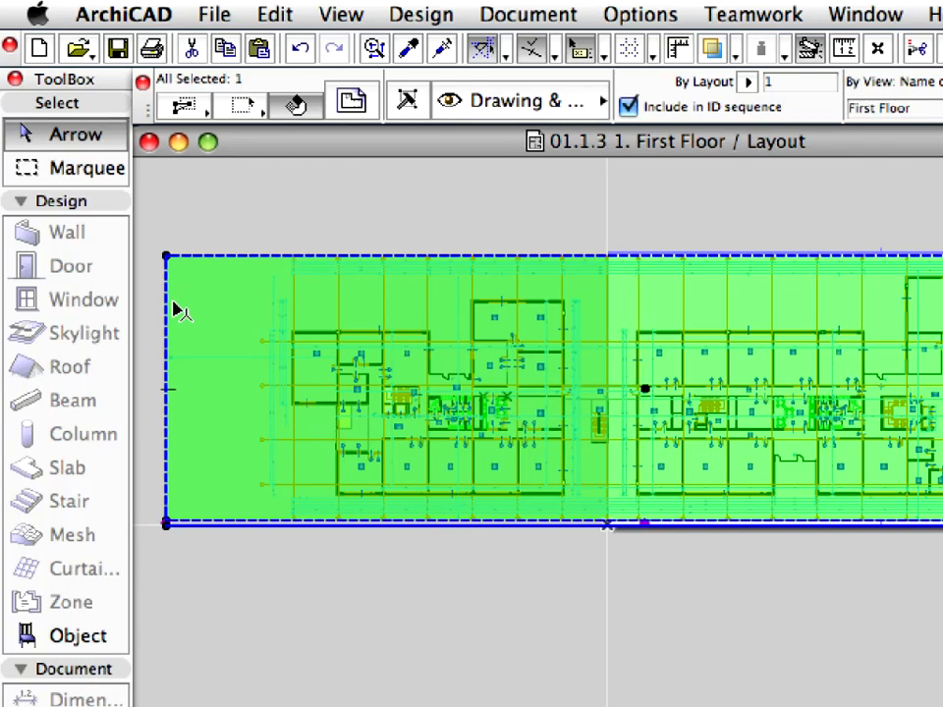
Crop the First Floor drawing by offsetting its left edge inward about 1488 to the layout's left margin.
{"action": "left_click", "coordinate": [166, 308]}
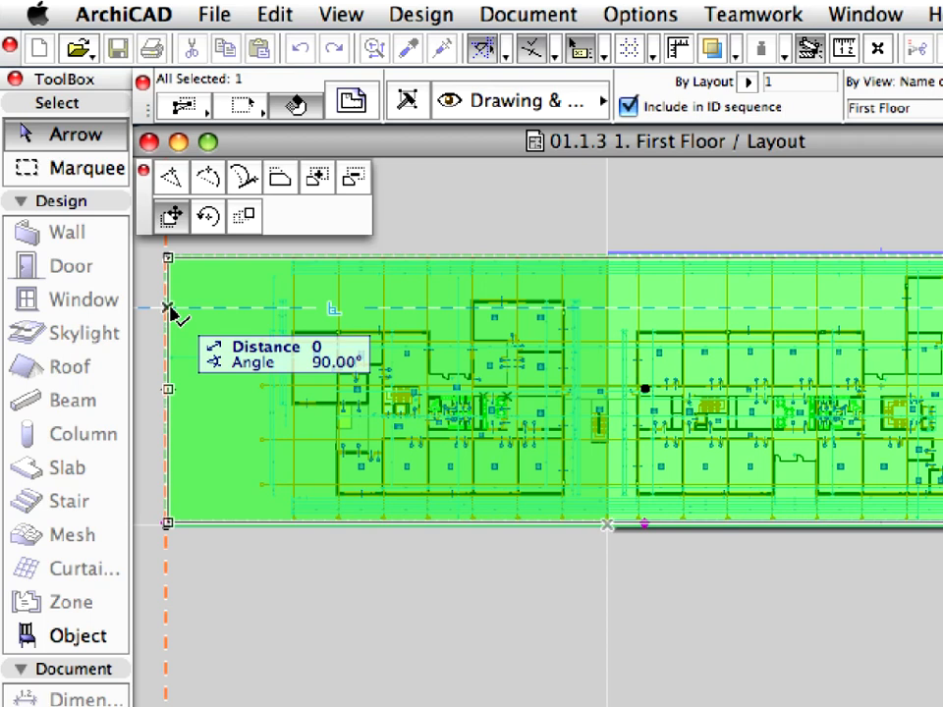
{"action": "left_click", "coordinate": [286, 185]}
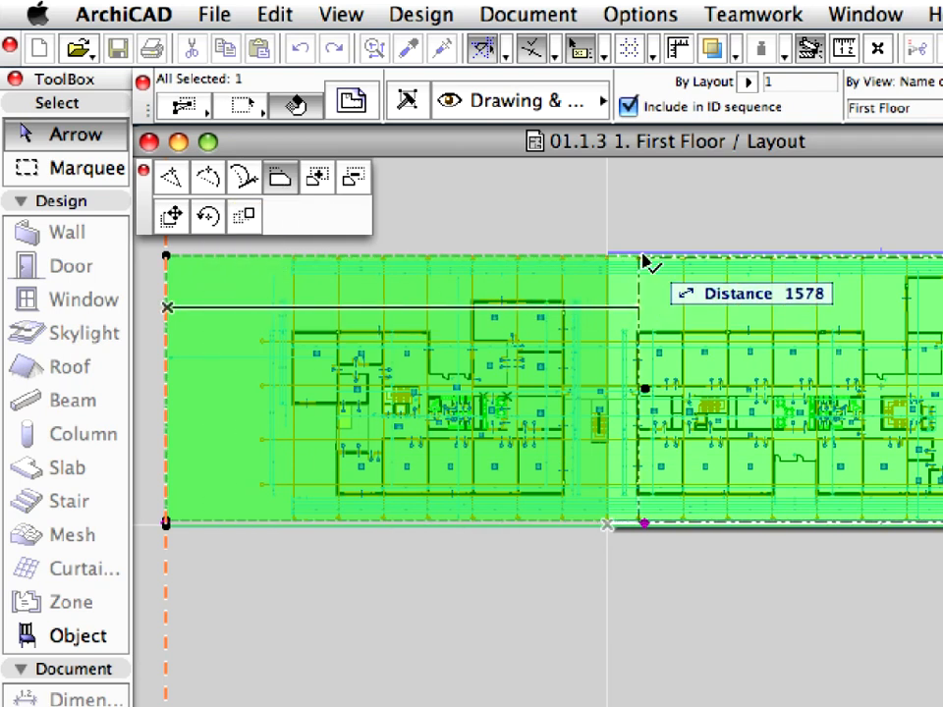
{"action": "scroll", "coordinate": [645, 261], "scroll_direction": "up", "scroll_amount": 6}
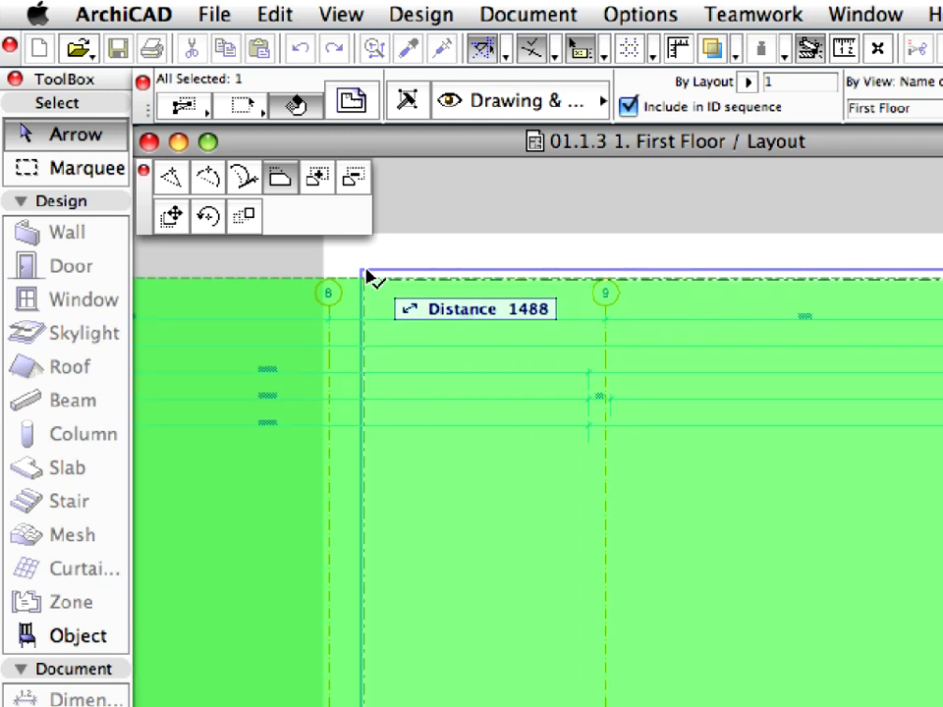
{"action": "scroll", "coordinate": [367, 275], "scroll_direction": "up", "scroll_amount": 2}
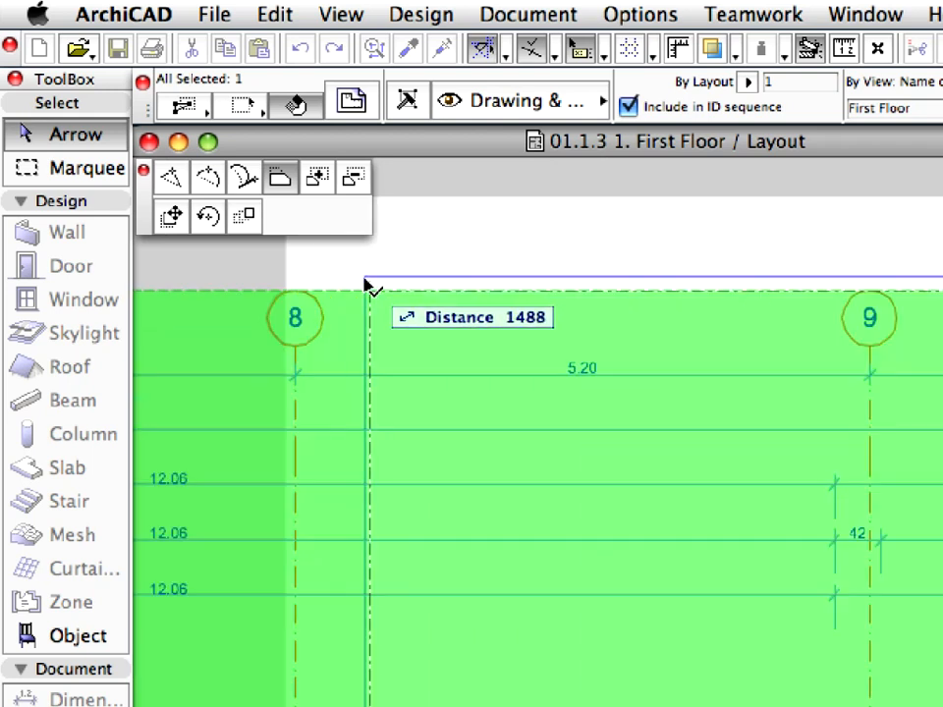
{"action": "left_click", "coordinate": [365, 286]}
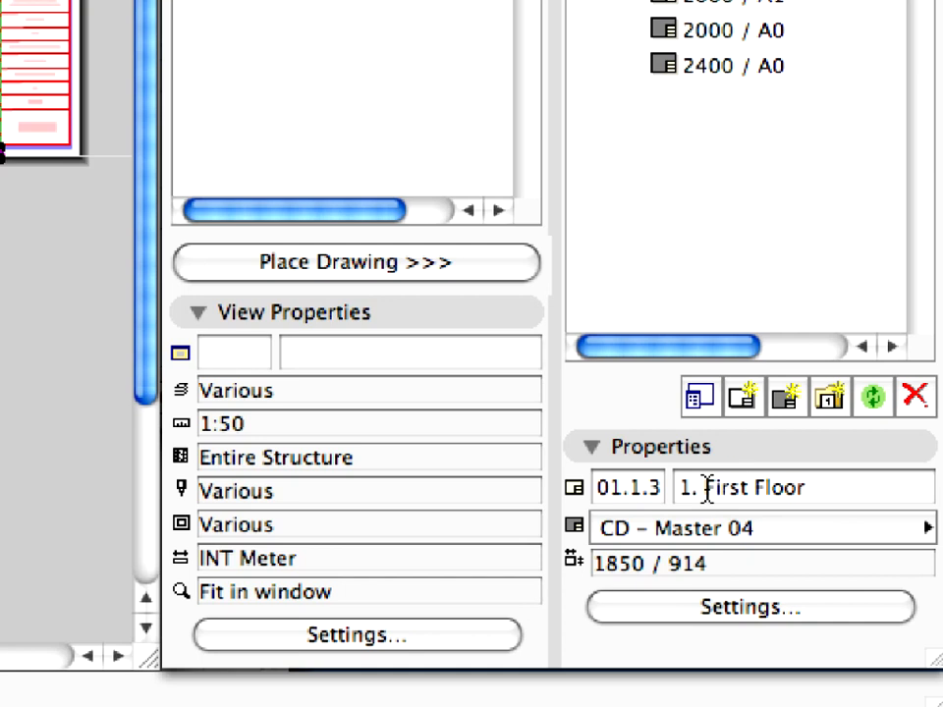
Rename the 01.1.3 layout to "First Floor - Right Wing".
{"action": "left_click_drag", "start_coordinate": [848, 617], "coordinate": [830, 617]}
{"action": "key", "text": "BackSpace"}
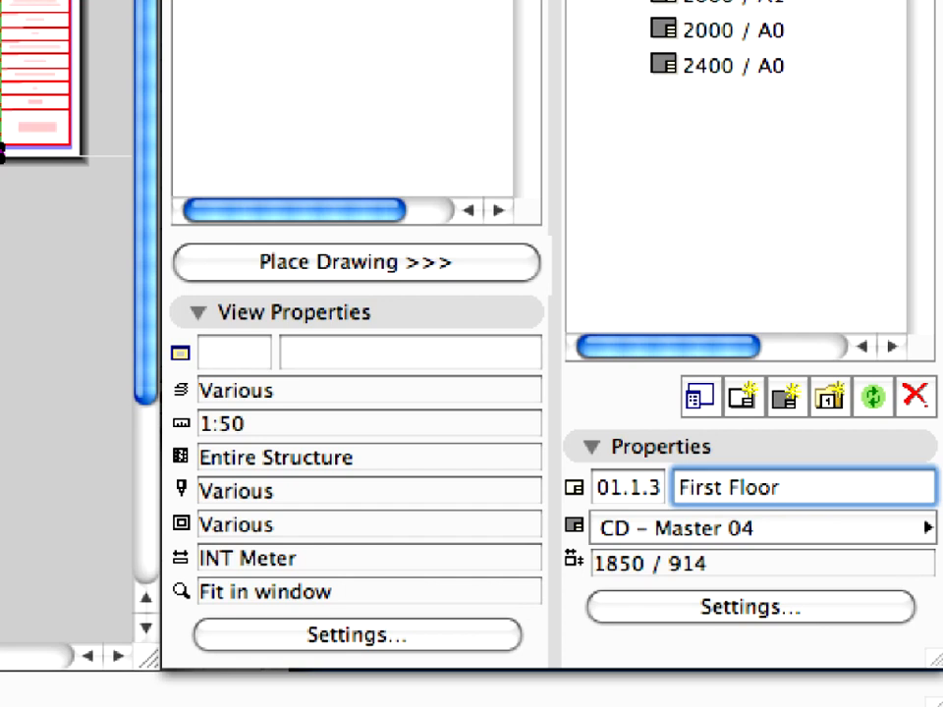
{"action": "left_click", "coordinate": [861, 498]}
{"action": "type", "text": "- Right"}
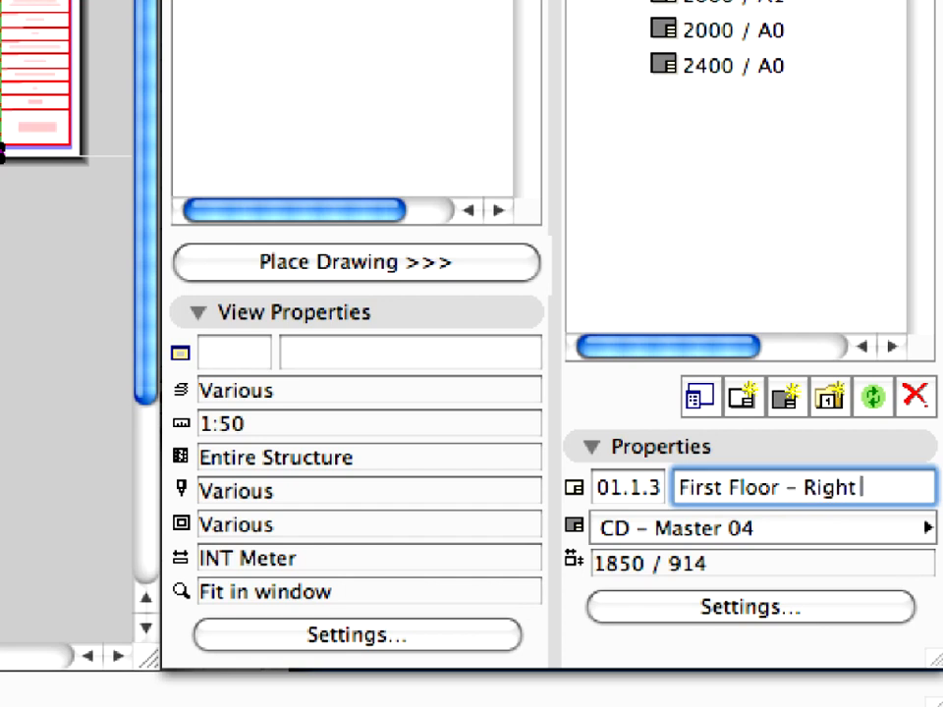
{"action": "type", "text": " Wing"}
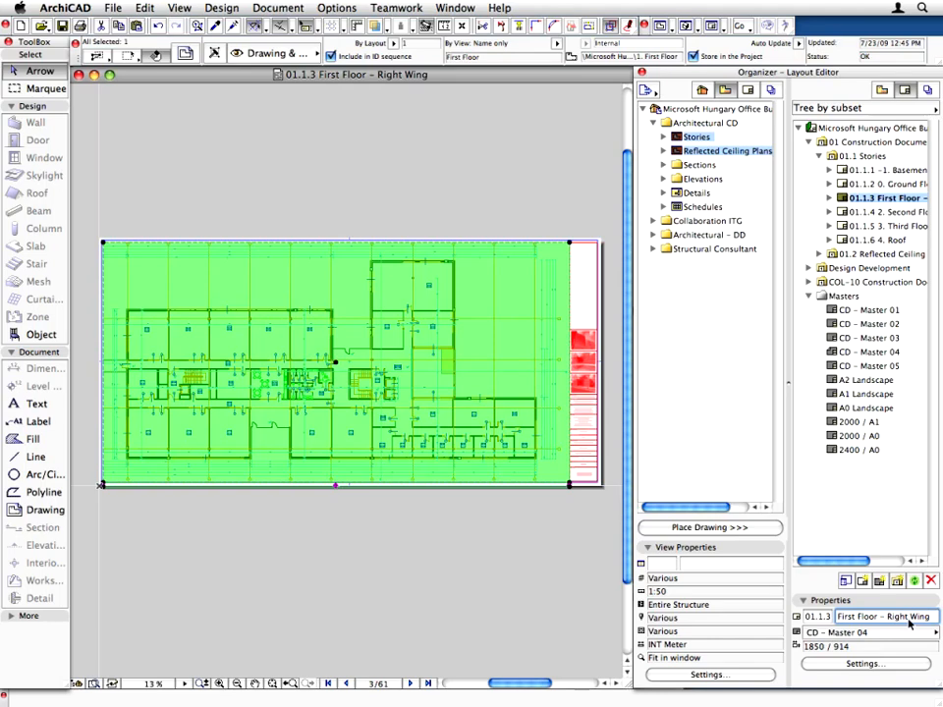
{"action": "left_click", "coordinate": [354, 222]}
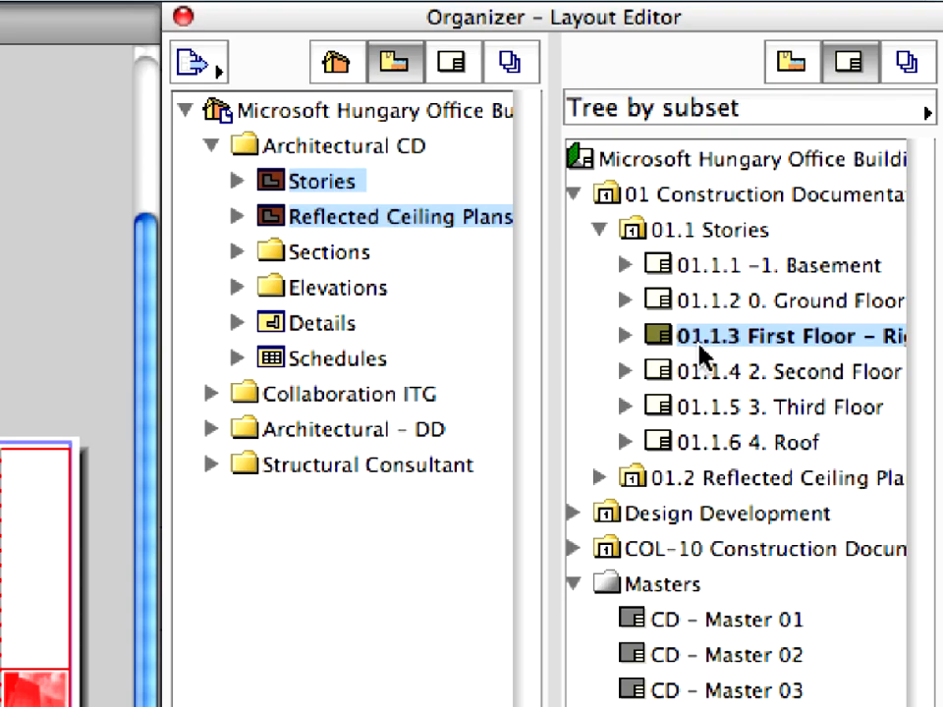
Duplicate the First Floor - Right Wing layout directly below the original in the 01.1 Stories subset.
{"action": "left_click", "coordinate": [661, 339]}
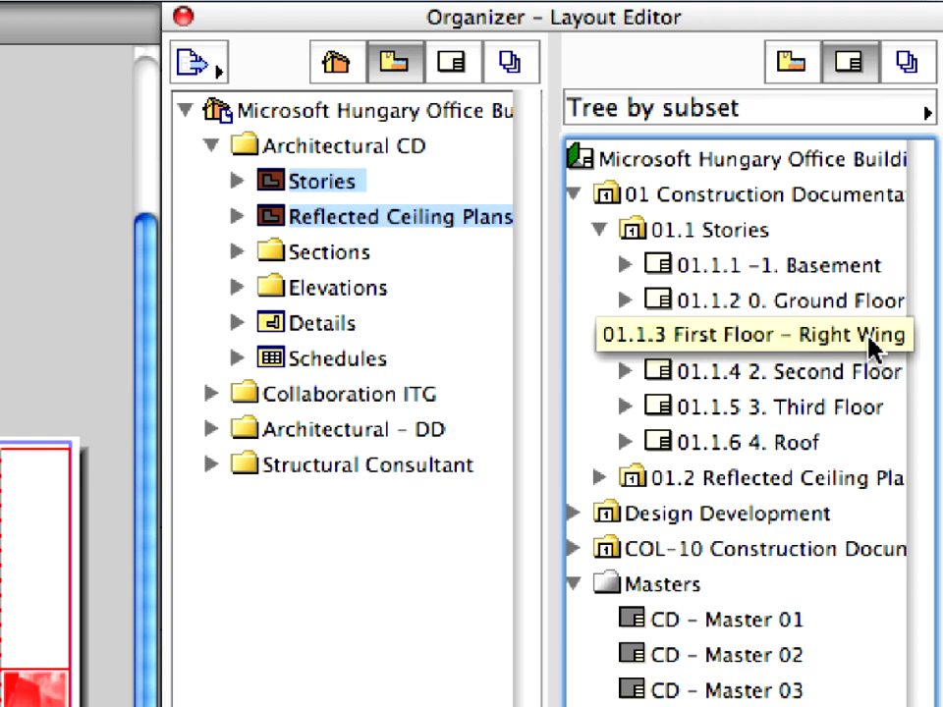
{"action": "left_click_drag", "start_coordinate": [725, 337], "coordinate": [662, 346]}
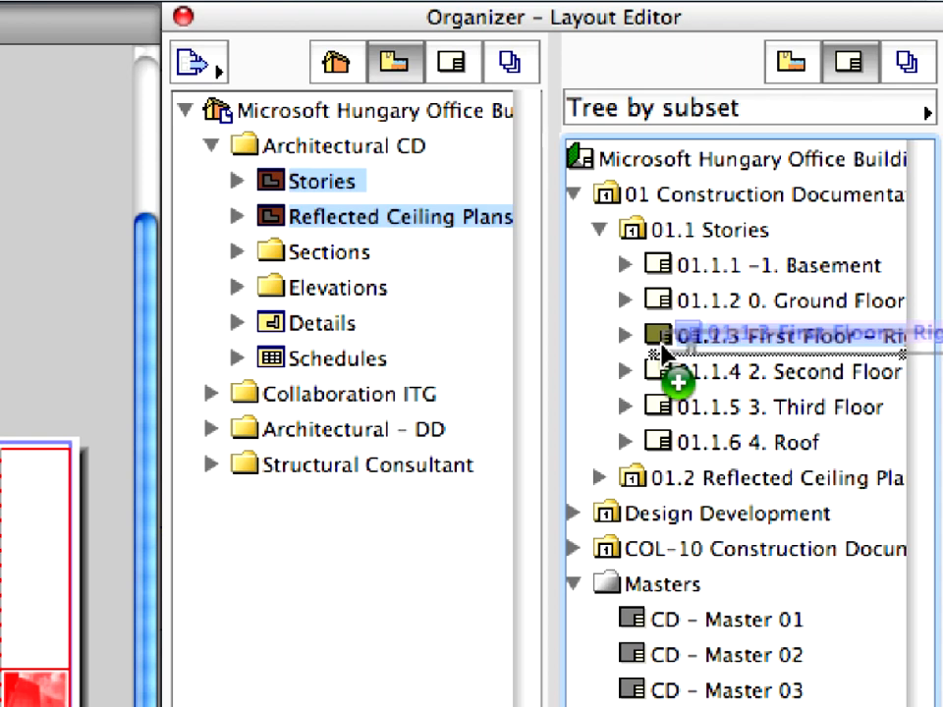
{"action": "left_click_drag", "start_coordinate": [661, 346], "coordinate": [662, 349]}
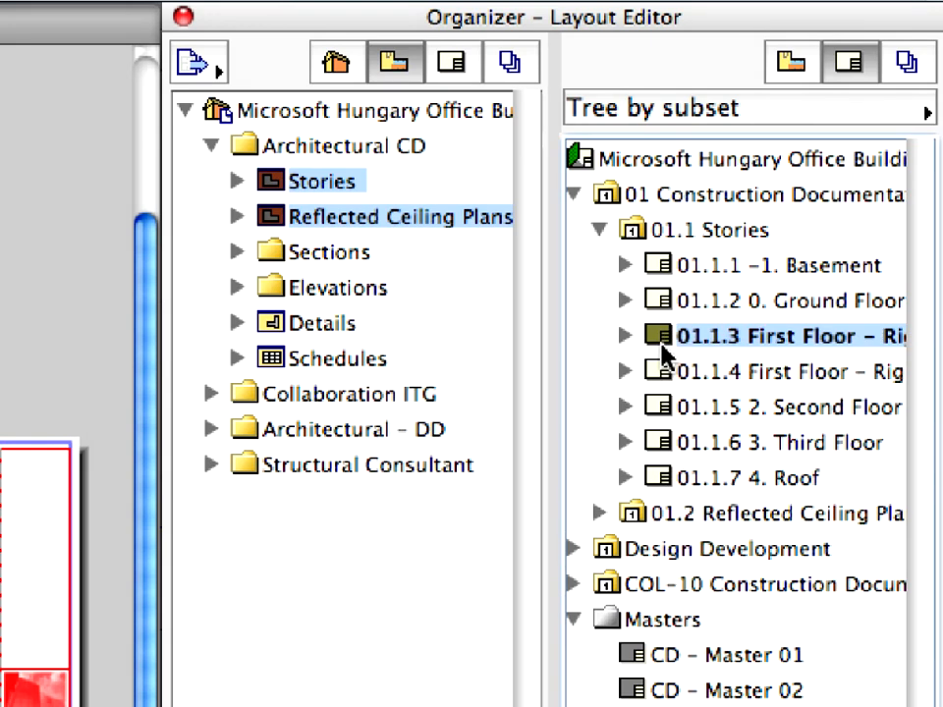
Rename the copied 01.1.4 layout to "First Floor - Left Wing" and apply the CD - Master 03 master layout to it.
{"action": "left_click", "coordinate": [674, 371]}
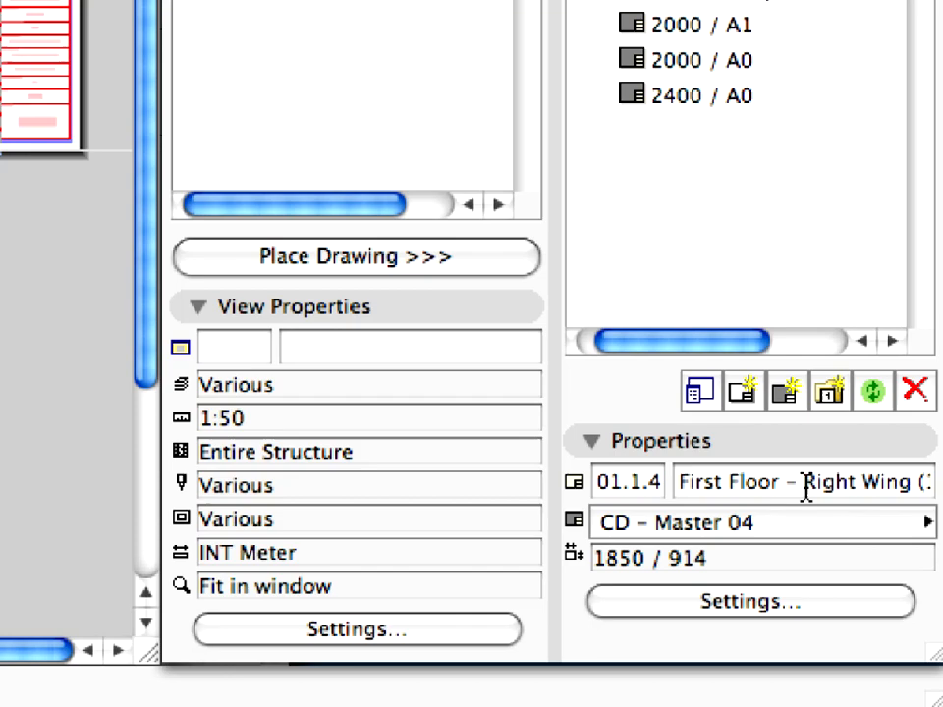
{"action": "left_click_drag", "start_coordinate": [804, 488], "coordinate": [927, 488]}
{"action": "left_click", "coordinate": [916, 486]}
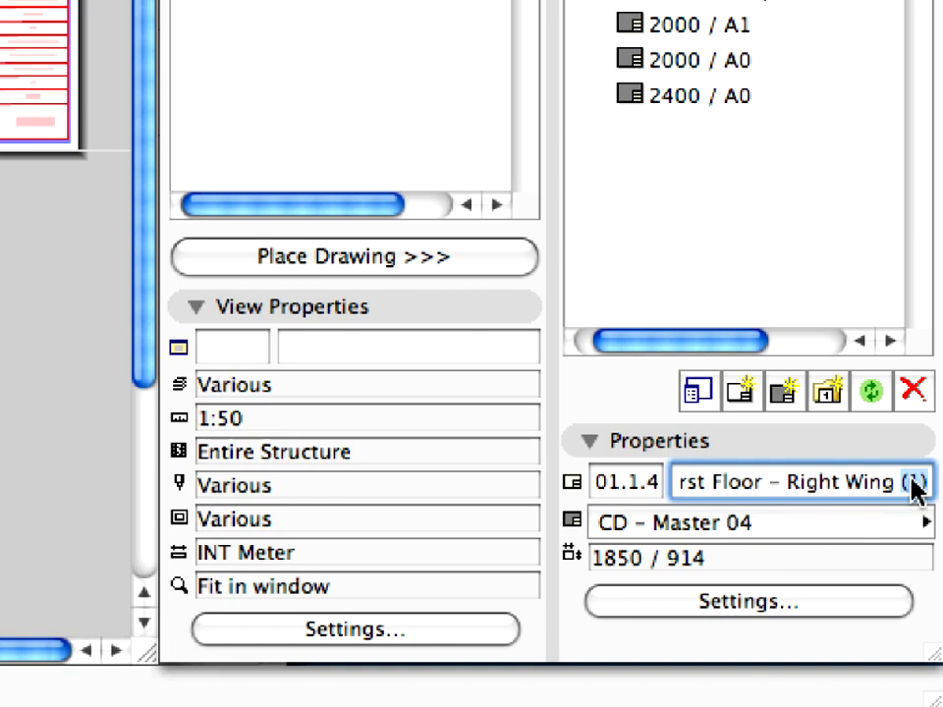
{"action": "key", "text": "BackSpace"}
{"action": "left_click_drag", "start_coordinate": [854, 481], "coordinate": [806, 491]}
{"action": "type", "text": "Left"}
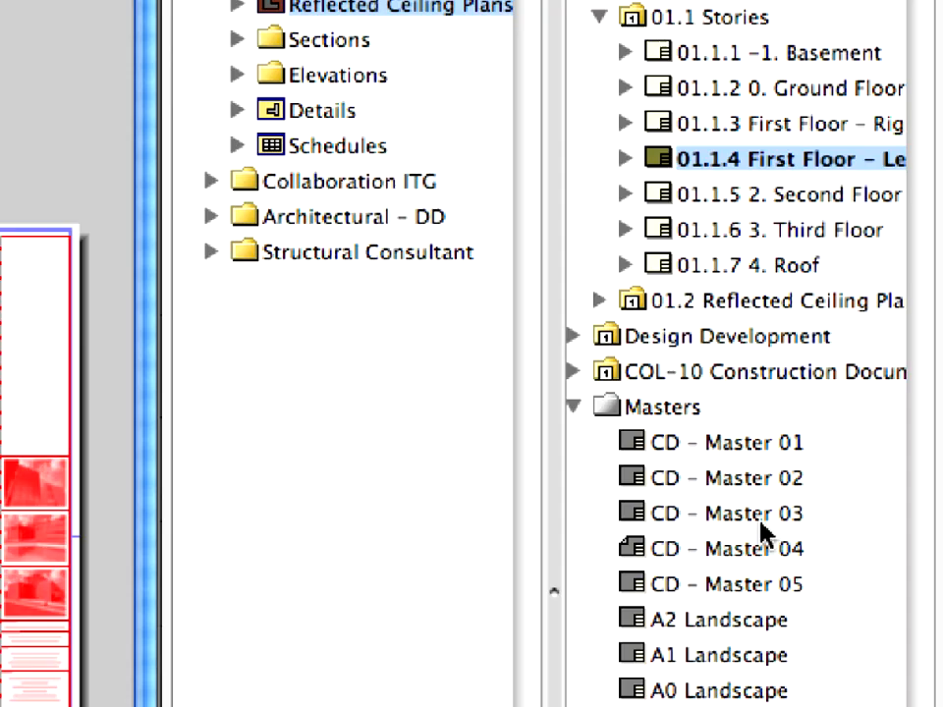
{"action": "left_click", "coordinate": [871, 356]}
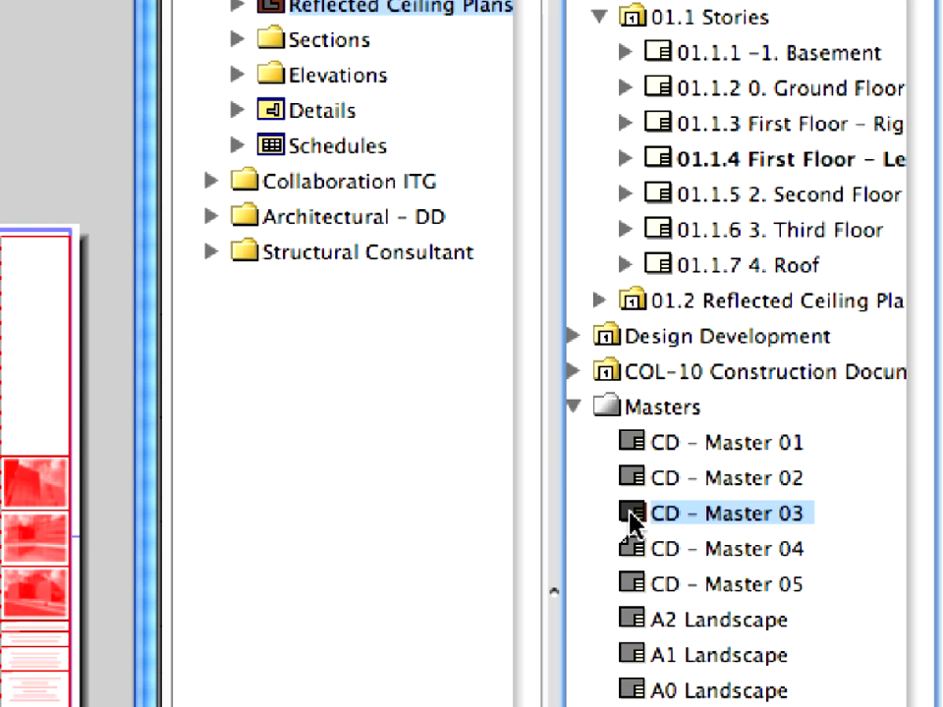
{"action": "left_click_drag", "start_coordinate": [631, 520], "coordinate": [677, 170]}
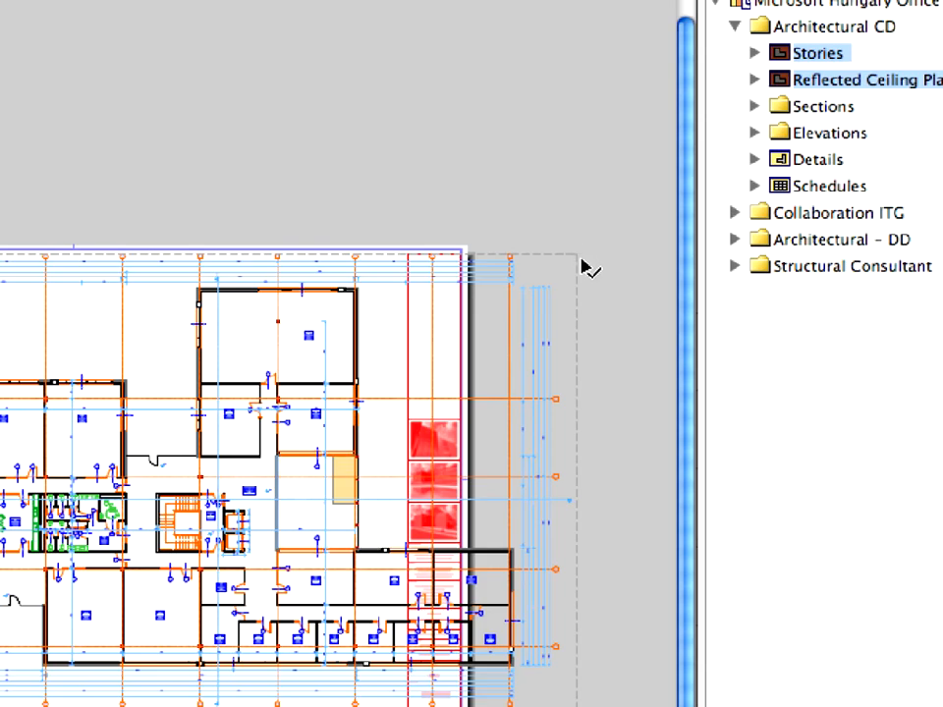
Crop the First Floor drawing on the Left Wing layout by offsetting its right edge inward to the title block's left edge.
{"action": "left_click", "coordinate": [582, 265]}
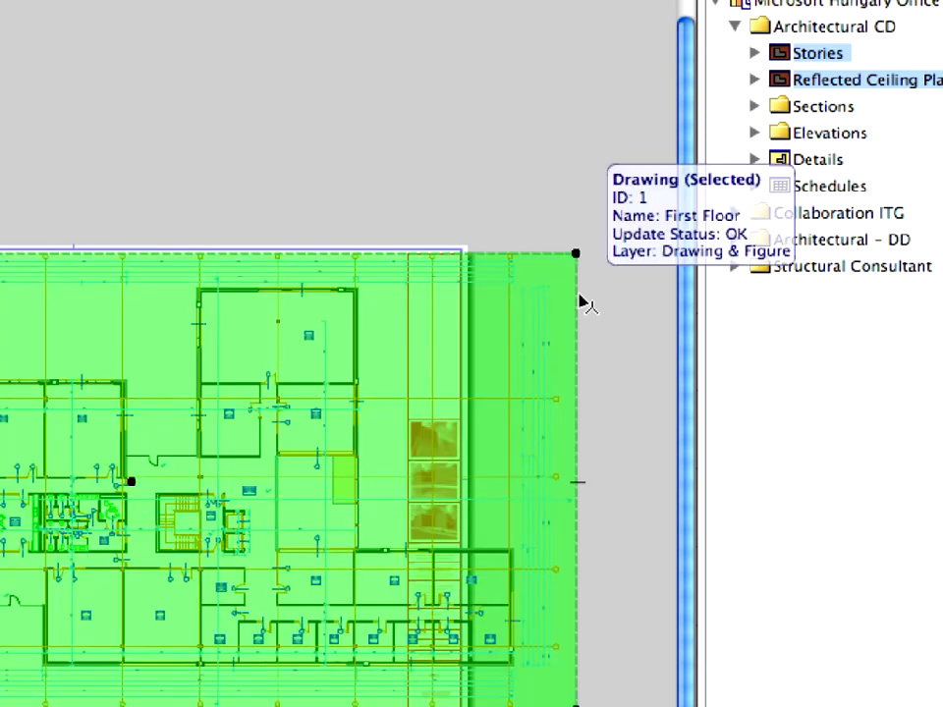
{"action": "left_click", "coordinate": [577, 290]}
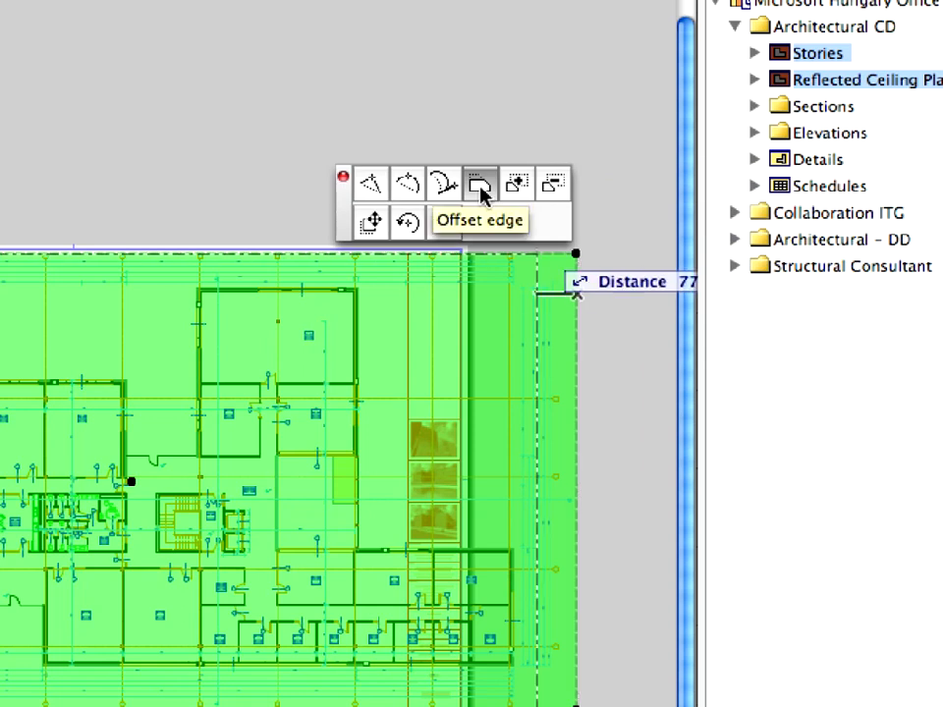
{"action": "left_click", "coordinate": [480, 190]}
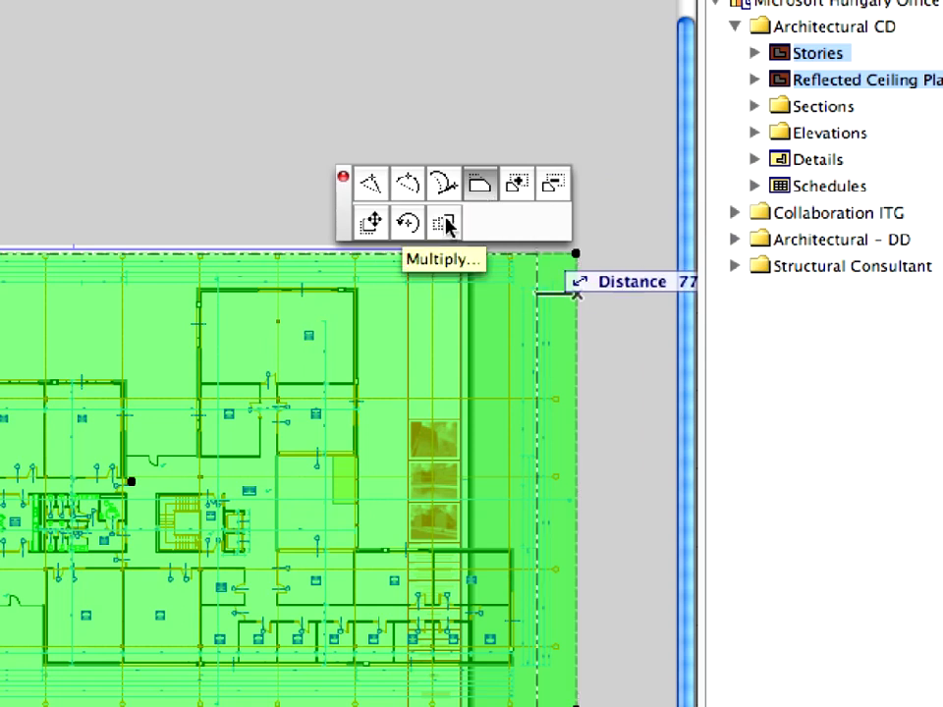
{"action": "scroll", "coordinate": [399, 290], "scroll_direction": "up", "scroll_amount": 5}
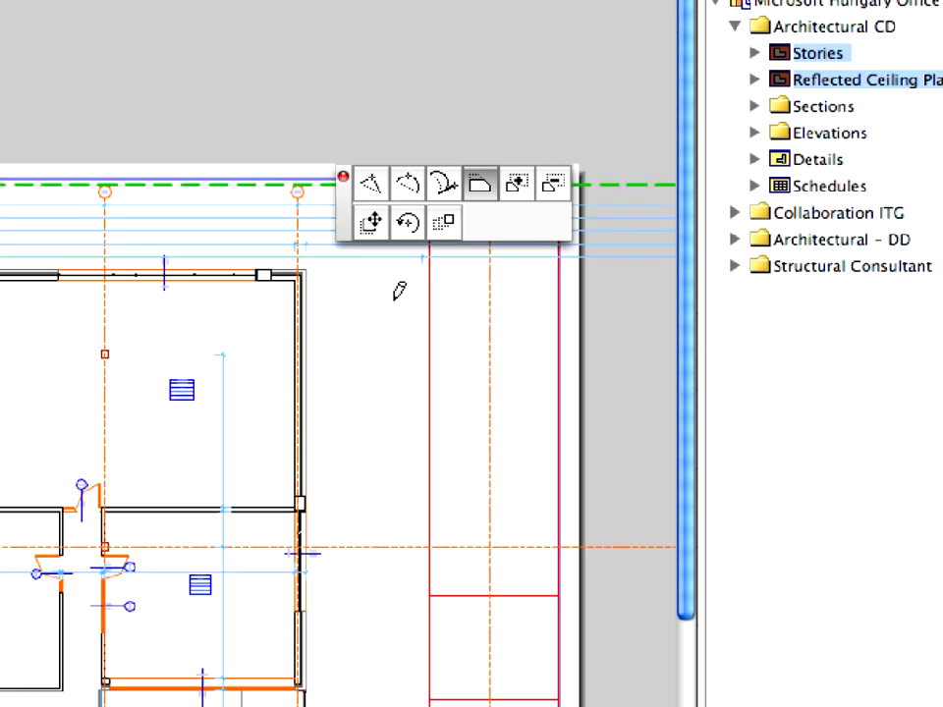
{"action": "scroll", "coordinate": [457, 95], "scroll_direction": "up", "scroll_amount": 3}
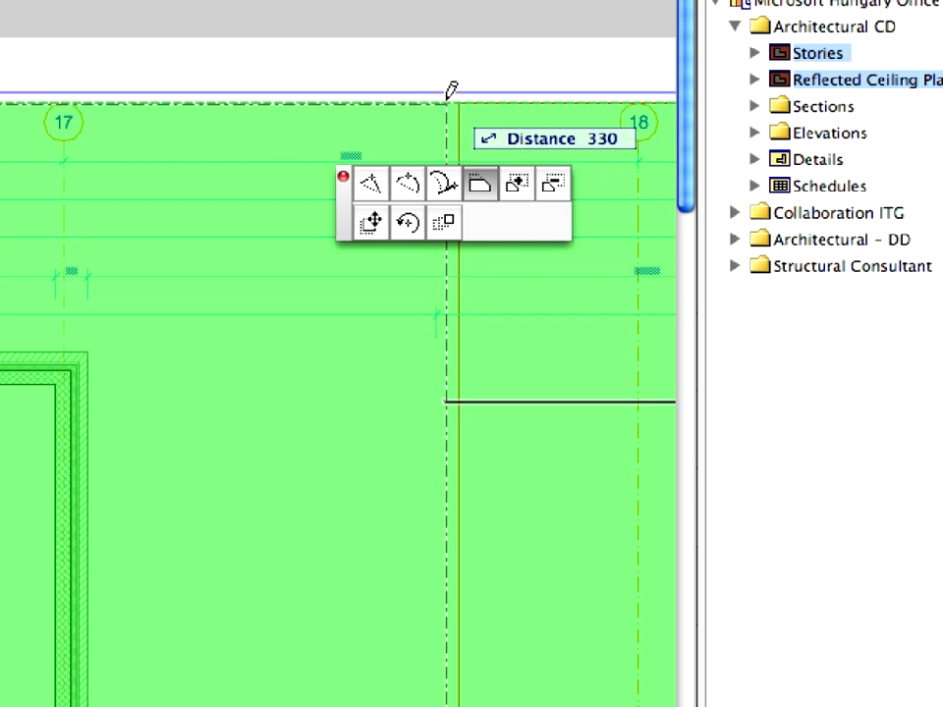
{"action": "left_click", "coordinate": [460, 94]}
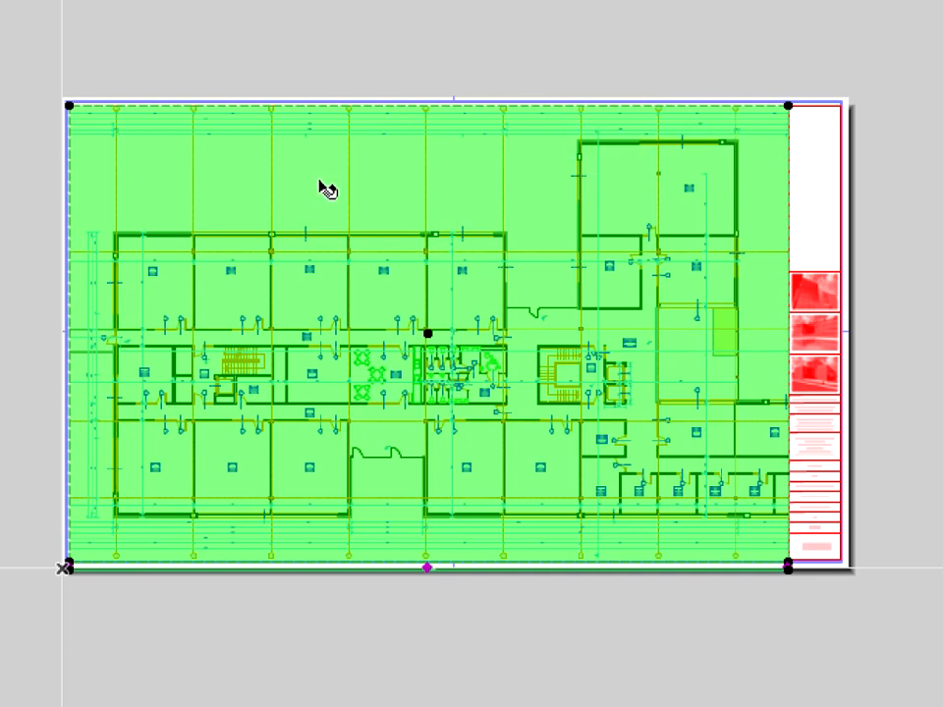
Slide the First Floor drawing's content horizontally to the right inside its fixed frame to bring the left wing onto the layout.
{"action": "mouse_move", "coordinate": [103, 192]}
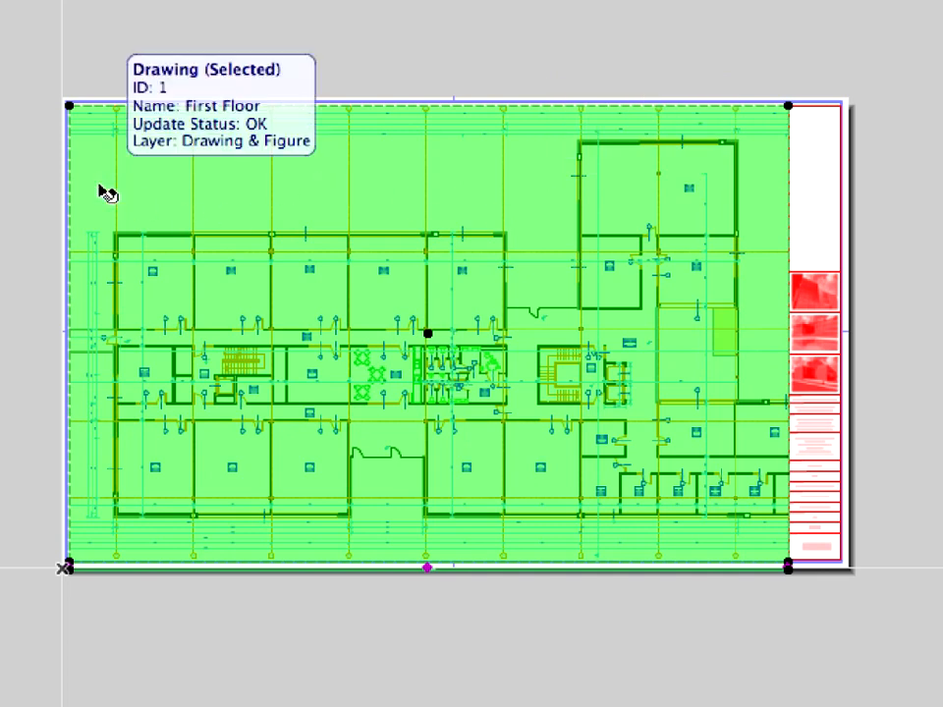
{"action": "left_click", "coordinate": [138, 198]}
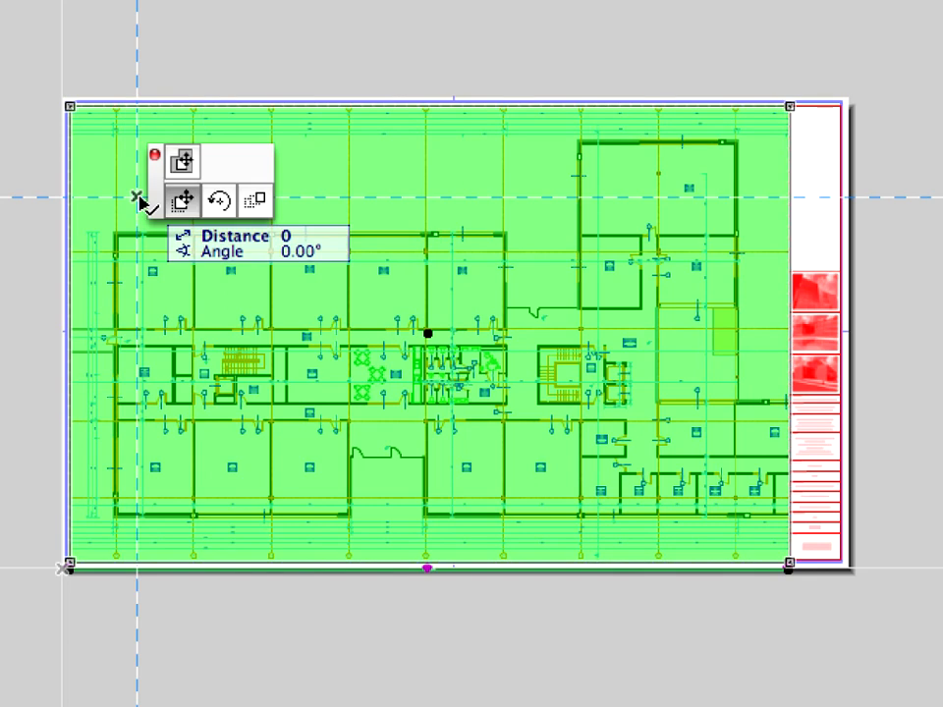
{"action": "left_click", "coordinate": [186, 171]}
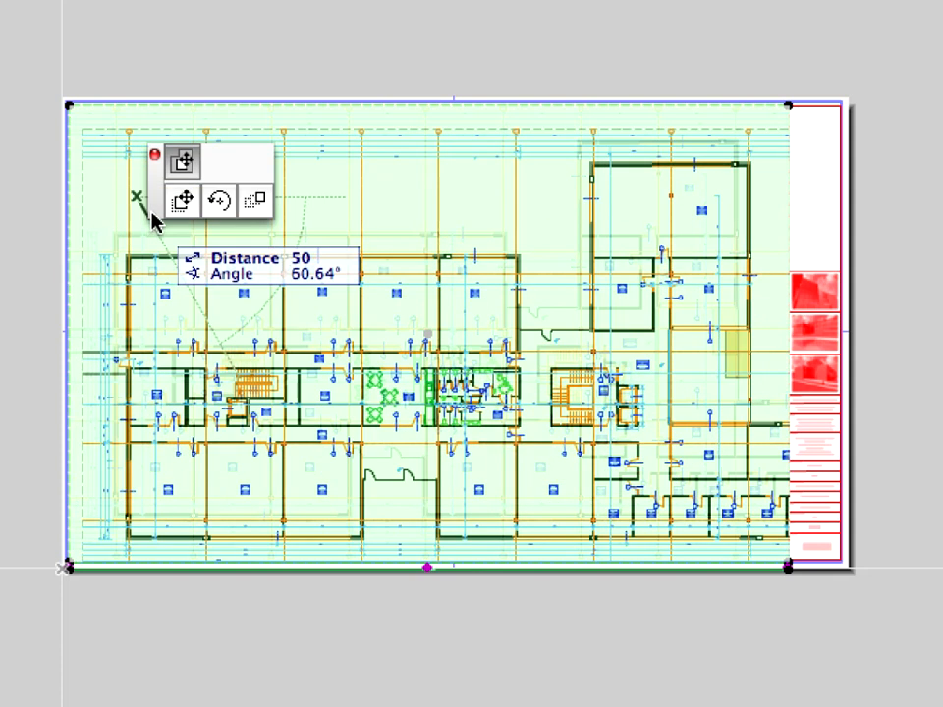
{"action": "left_click_drag", "start_coordinate": [153, 209], "coordinate": [239, 84]}
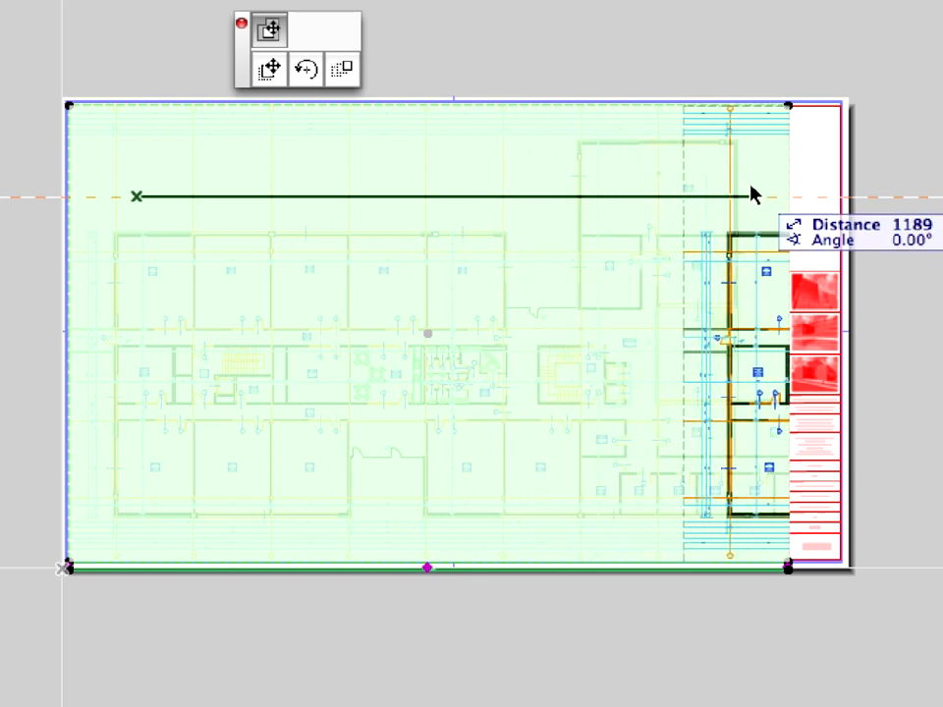
{"action": "left_click", "coordinate": [801, 186]}
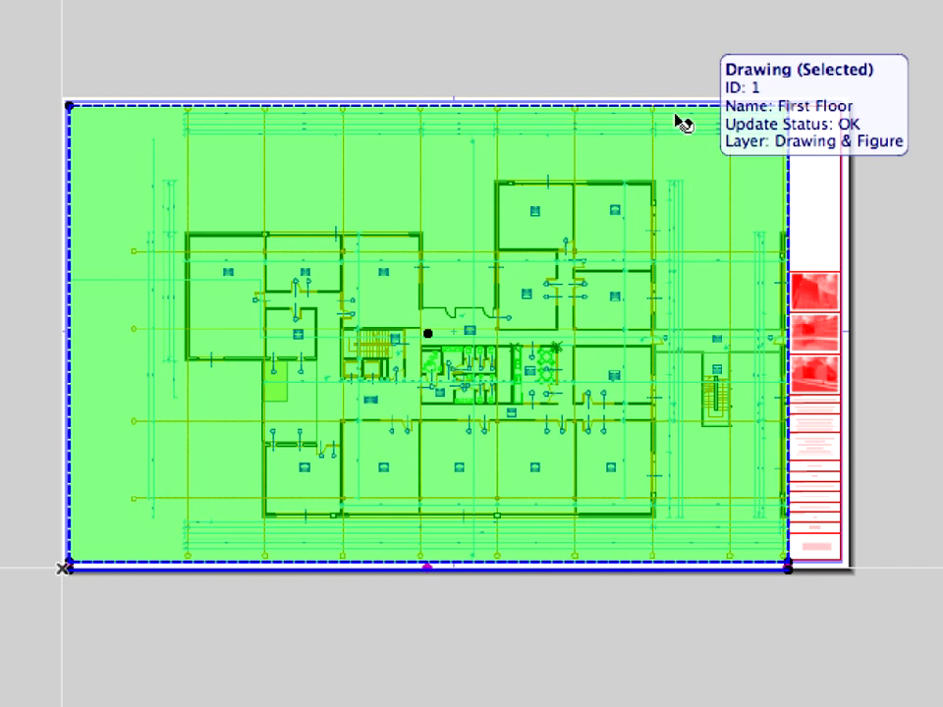
{"action": "left_click", "coordinate": [660, 65]}
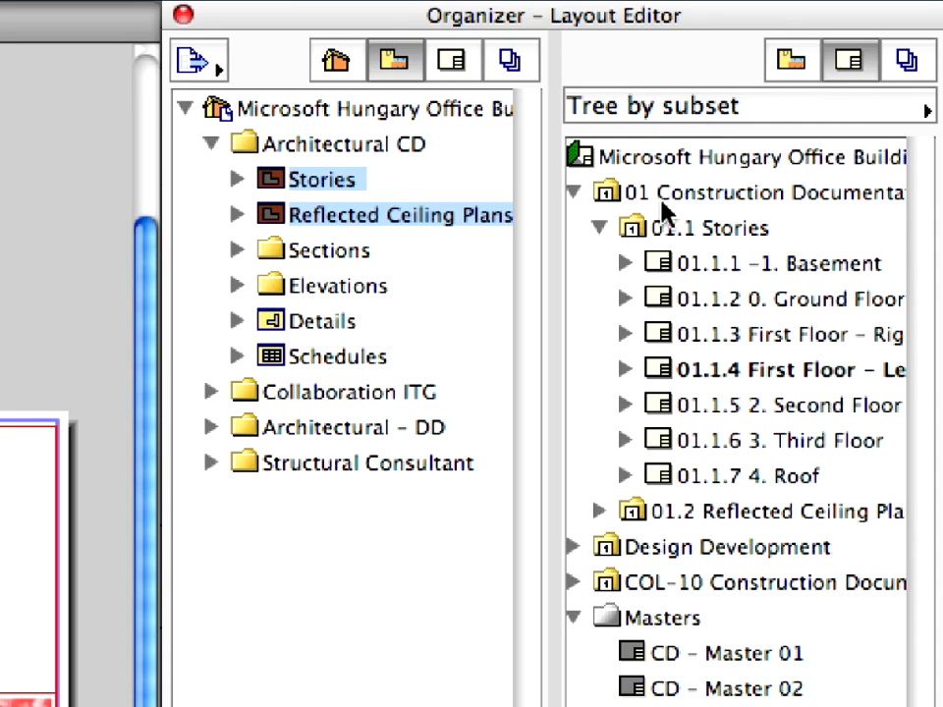
Collapse the 01.1 Stories subset and set CD - Master 01 as the default master layout.
{"action": "left_click", "coordinate": [825, 157]}
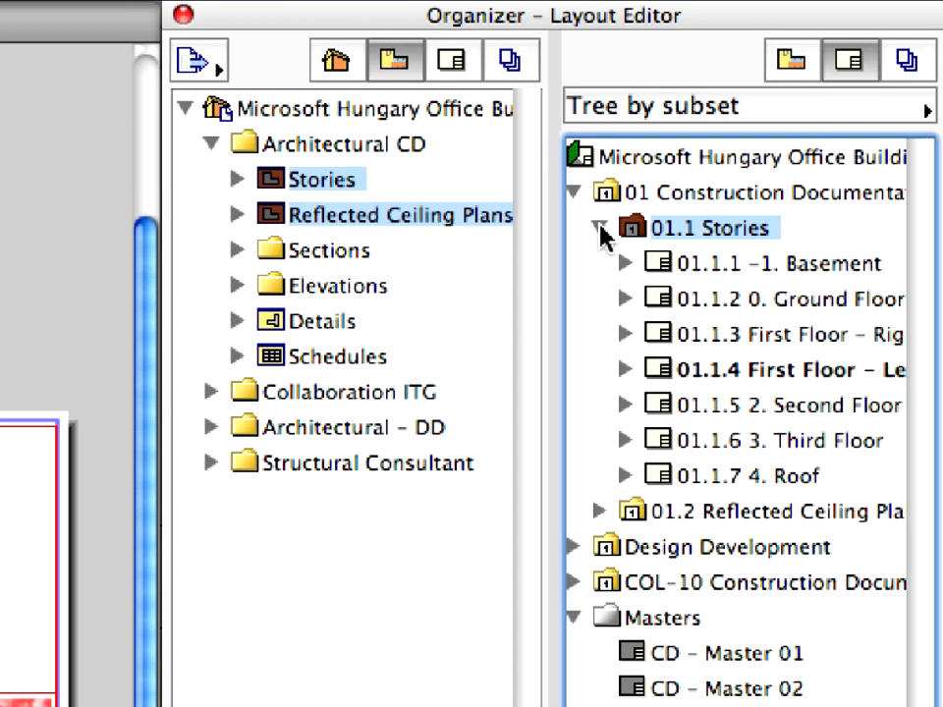
{"action": "left_click", "coordinate": [599, 228]}
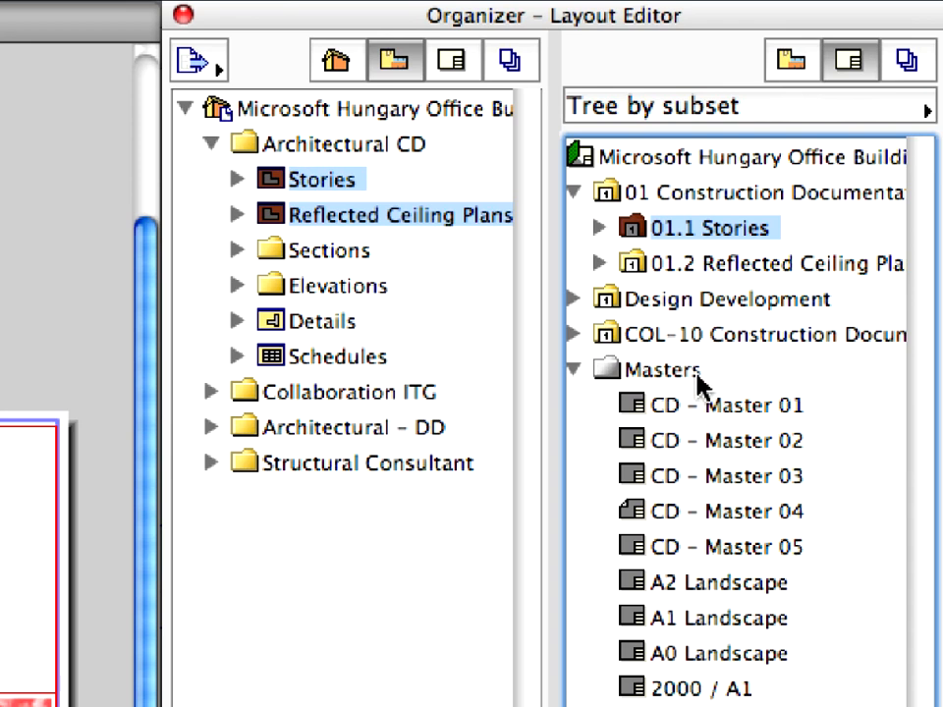
{"action": "left_click", "coordinate": [725, 413]}
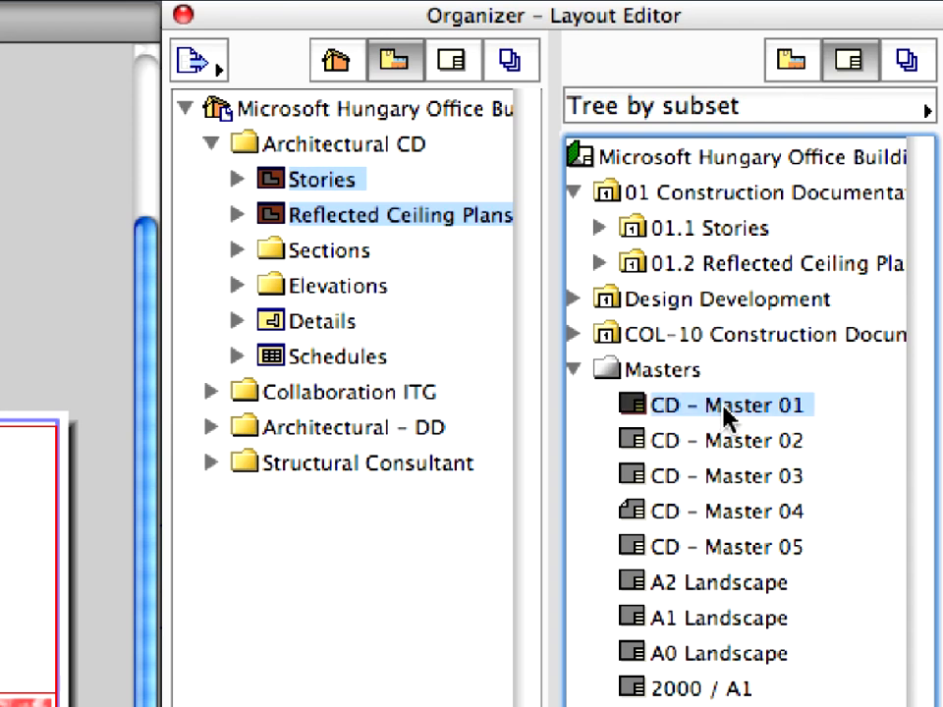
{"action": "right_click", "coordinate": [727, 409]}
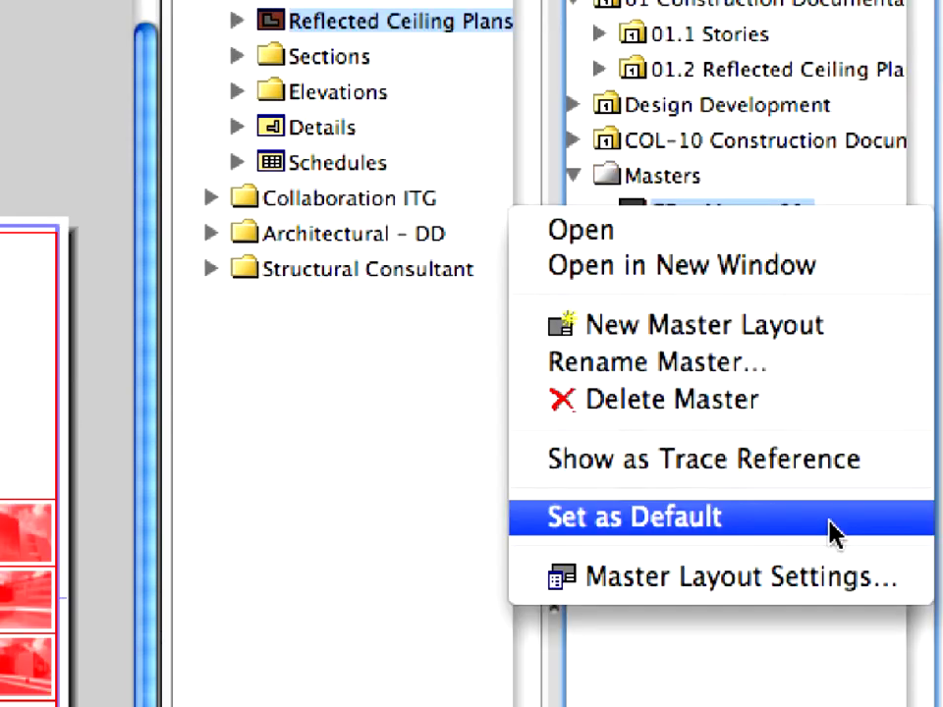
{"action": "left_click", "coordinate": [830, 533]}
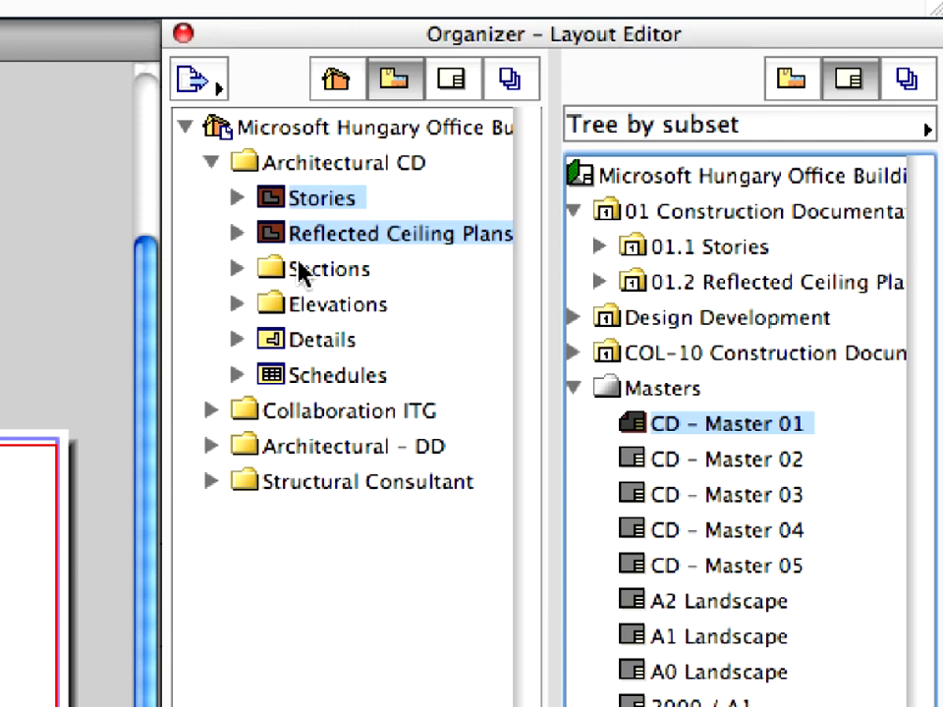
Place the Sections and Elevations folders from Architectural CD into the 01 Construction Documentation subset.
{"action": "left_click", "coordinate": [300, 271]}
{"action": "left_click", "coordinate": [326, 312], "text": "shift"}
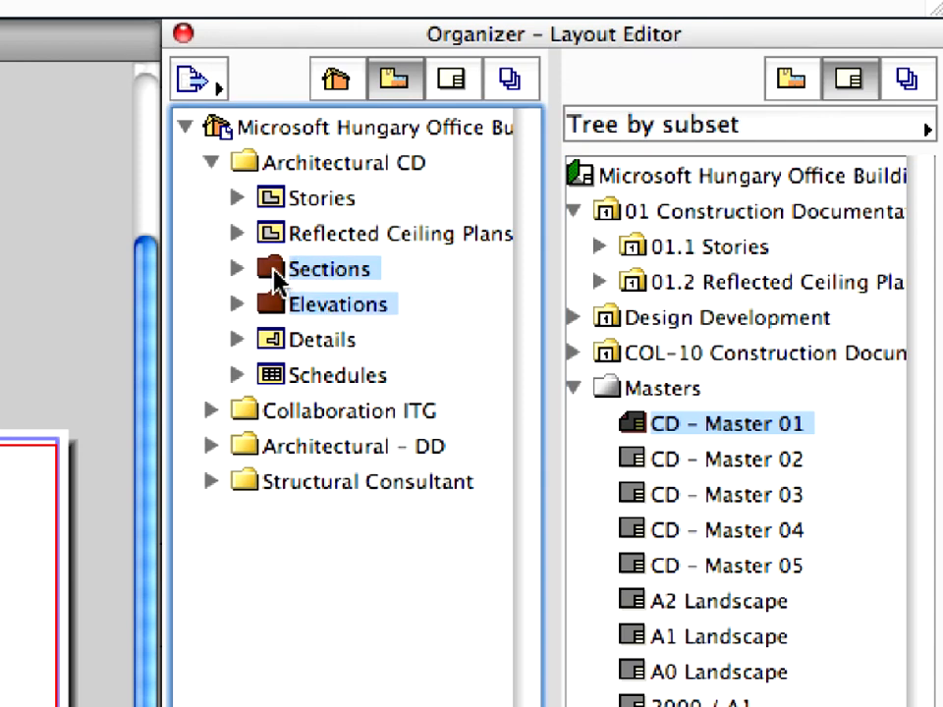
{"action": "mouse_move", "coordinate": [276, 280]}
{"action": "left_mouse_down"}
{"action": "mouse_move", "coordinate": [714, 314]}
{"action": "mouse_move", "coordinate": [709, 293]}
{"action": "mouse_move", "coordinate": [663, 294]}
{"action": "mouse_move", "coordinate": [678, 300]}
{"action": "left_mouse_up"}
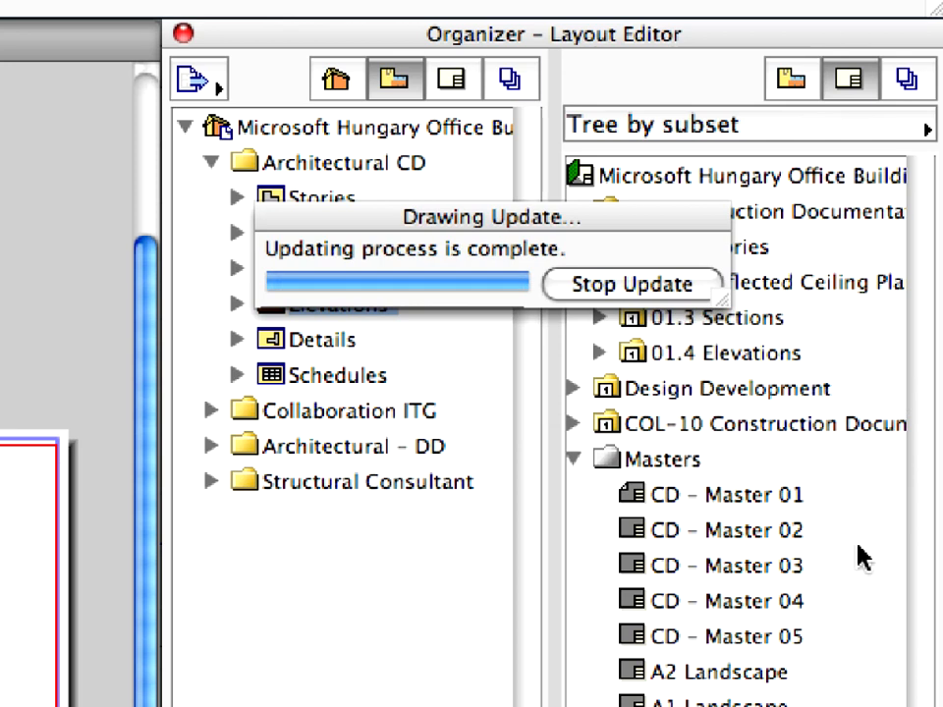
Expand the 01.3 Sections subset and open the 01.3.2 S-02 cross section layout.
{"action": "left_click", "coordinate": [692, 324]}
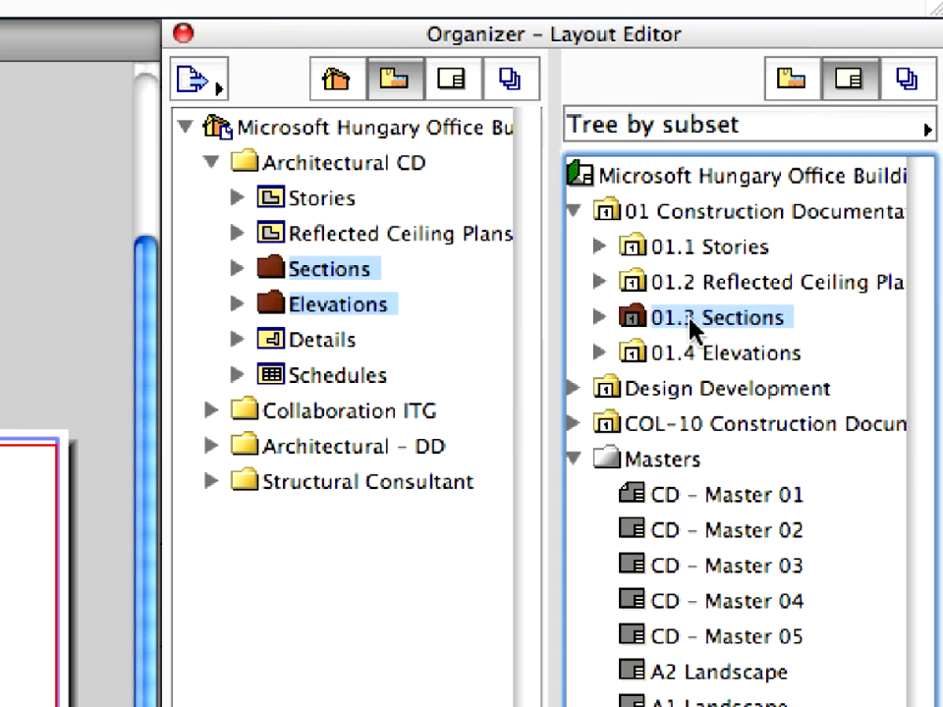
{"action": "left_click", "coordinate": [599, 317]}
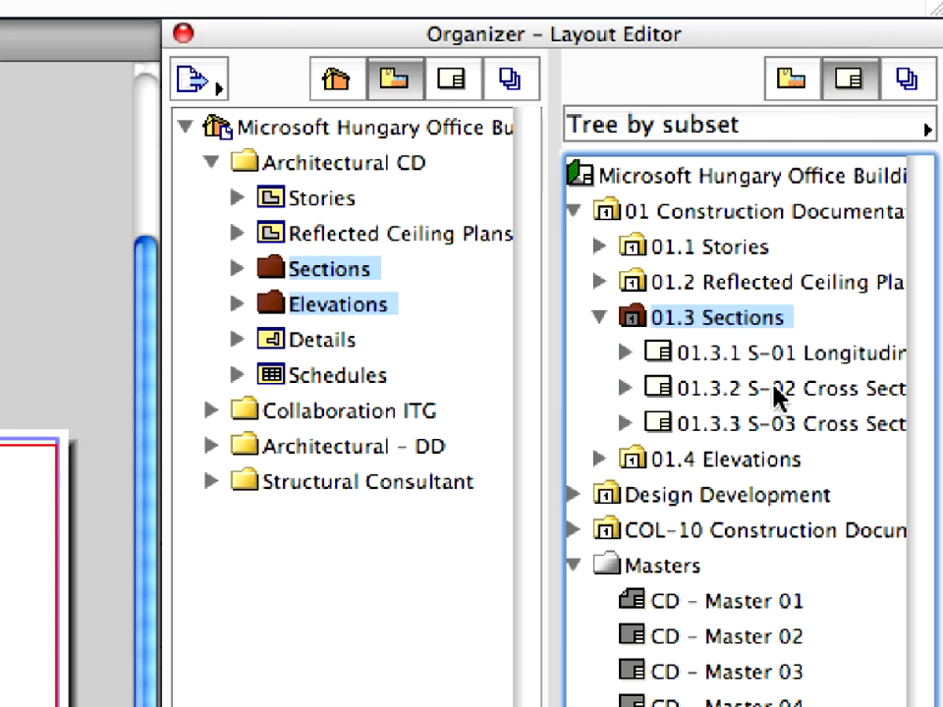
{"action": "left_click", "coordinate": [843, 390]}
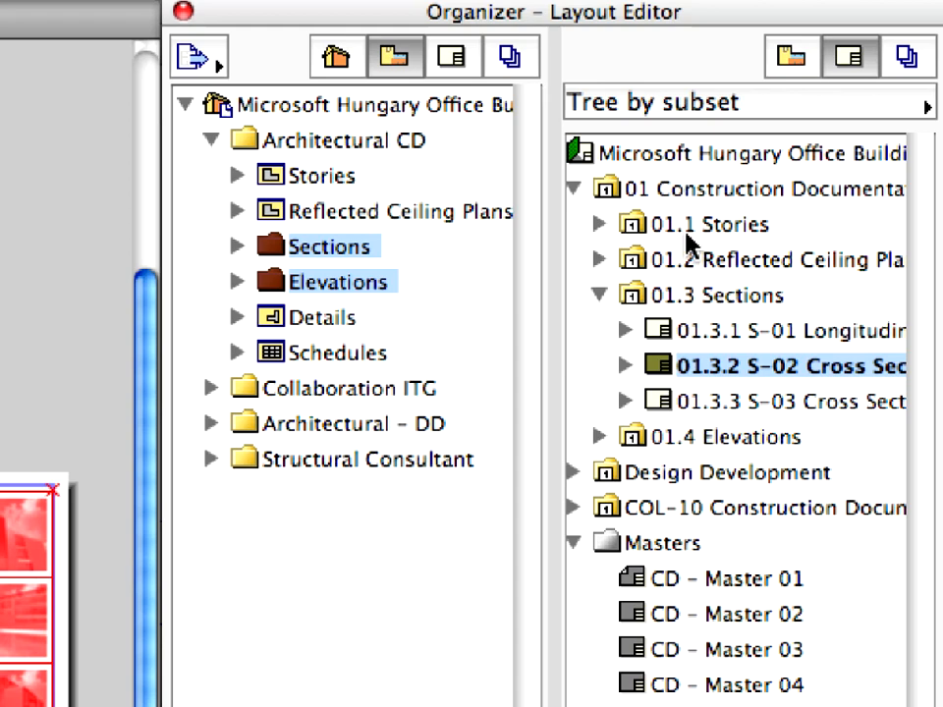
Open the settings of the 01 Construction Documentation subset and switch it to a custom ID left blank.
{"action": "left_click", "coordinate": [678, 189]}
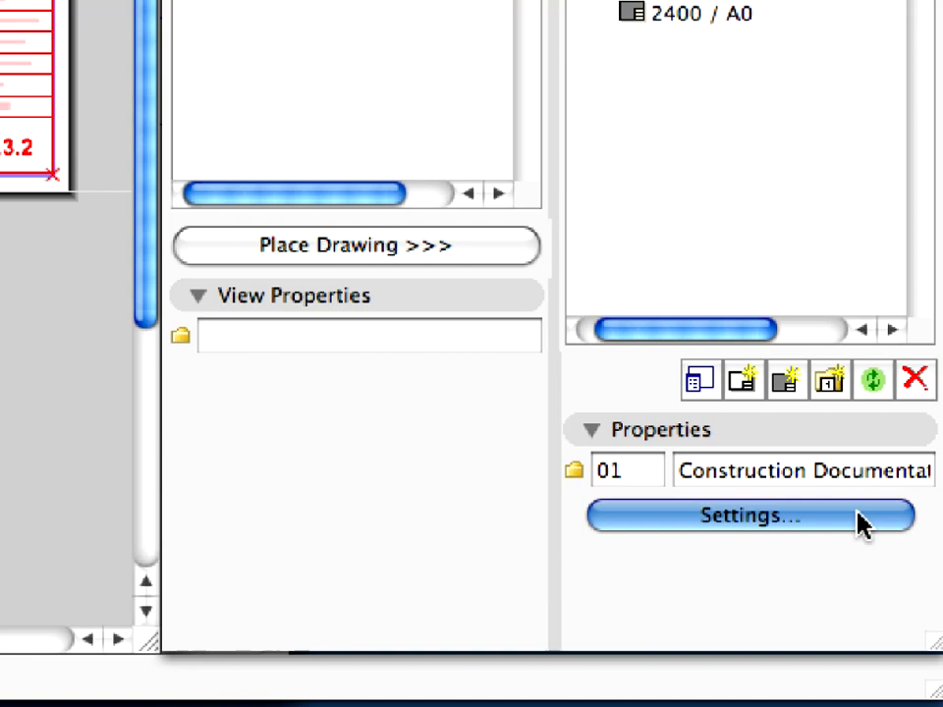
{"action": "left_click", "coordinate": [857, 518]}
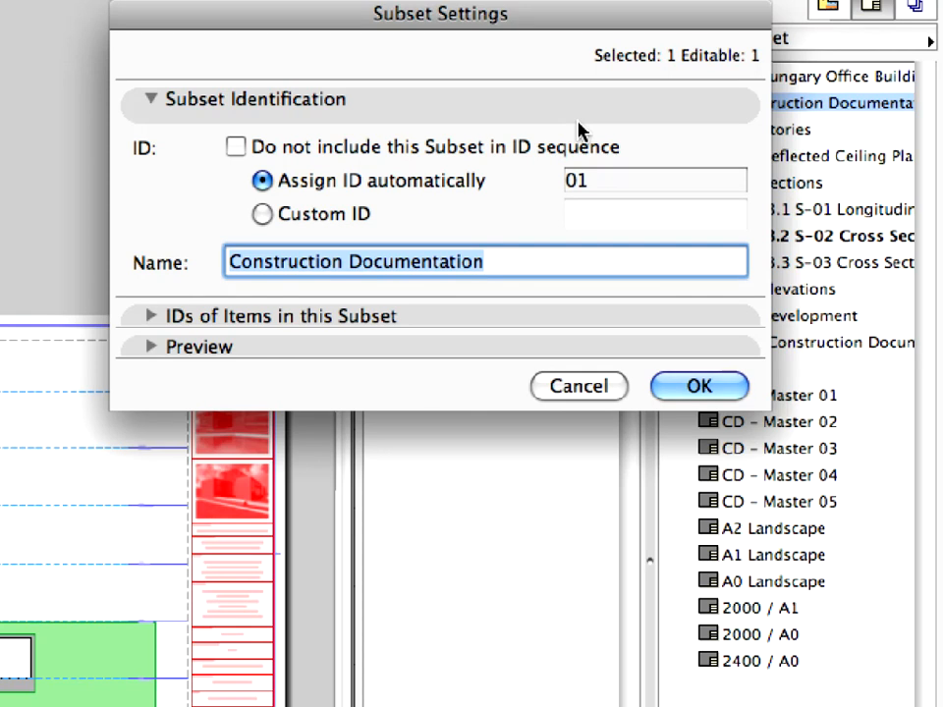
{"action": "left_click", "coordinate": [306, 221]}
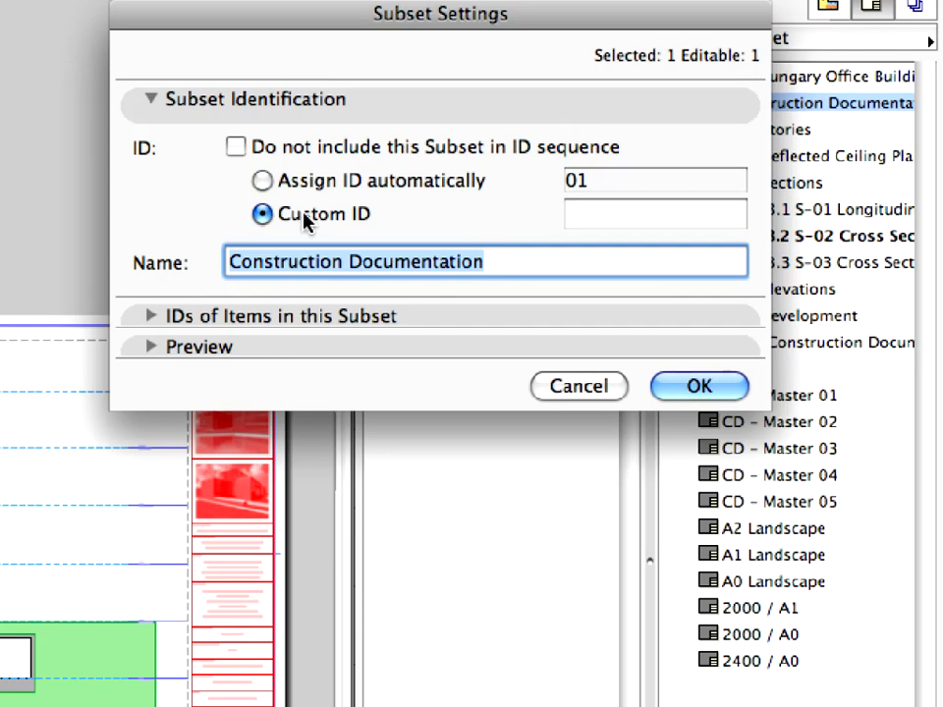
{"action": "left_click", "coordinate": [593, 216]}
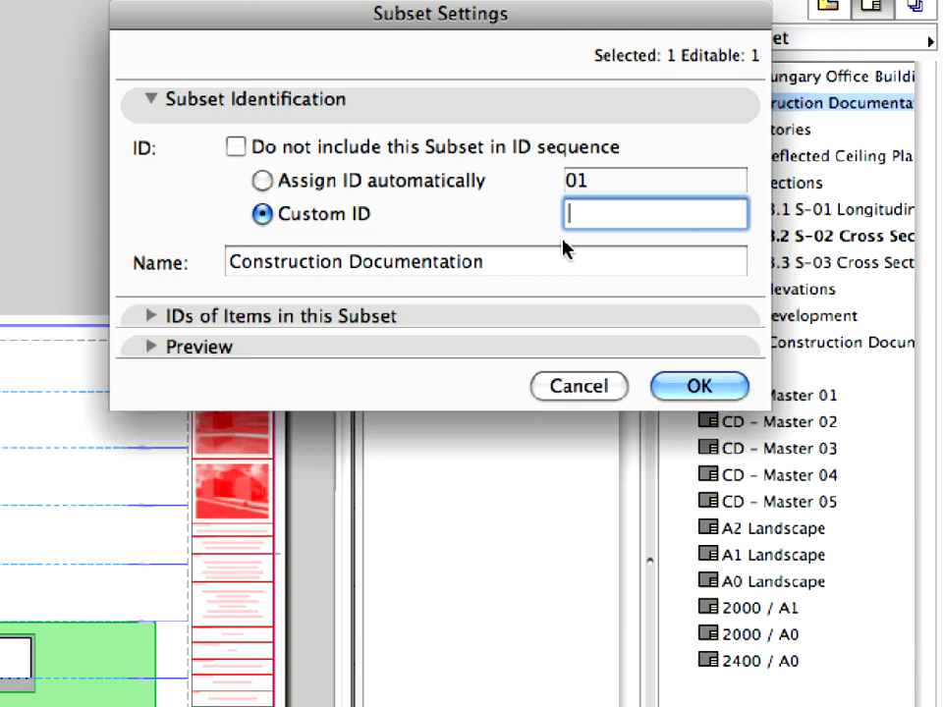
Customize the IDs of items in the Construction Documentation subset with prefix A- and ID style 1, 2, 3, and apply the settings.
{"action": "left_click", "coordinate": [516, 328]}
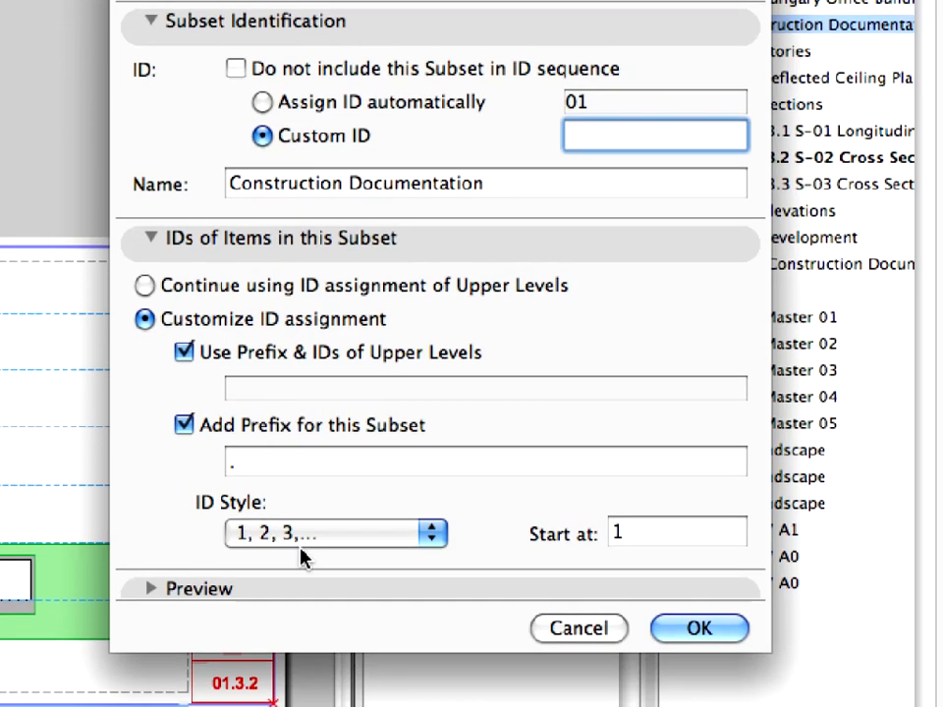
{"action": "left_click", "coordinate": [280, 433]}
{"action": "left_click", "coordinate": [280, 433]}
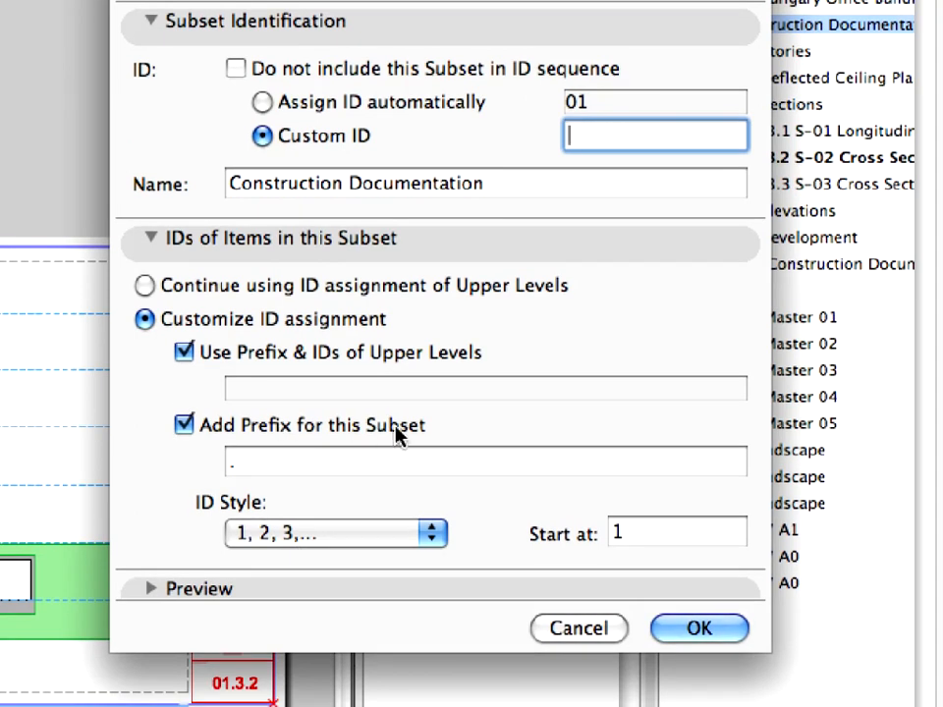
{"action": "left_click", "coordinate": [271, 461]}
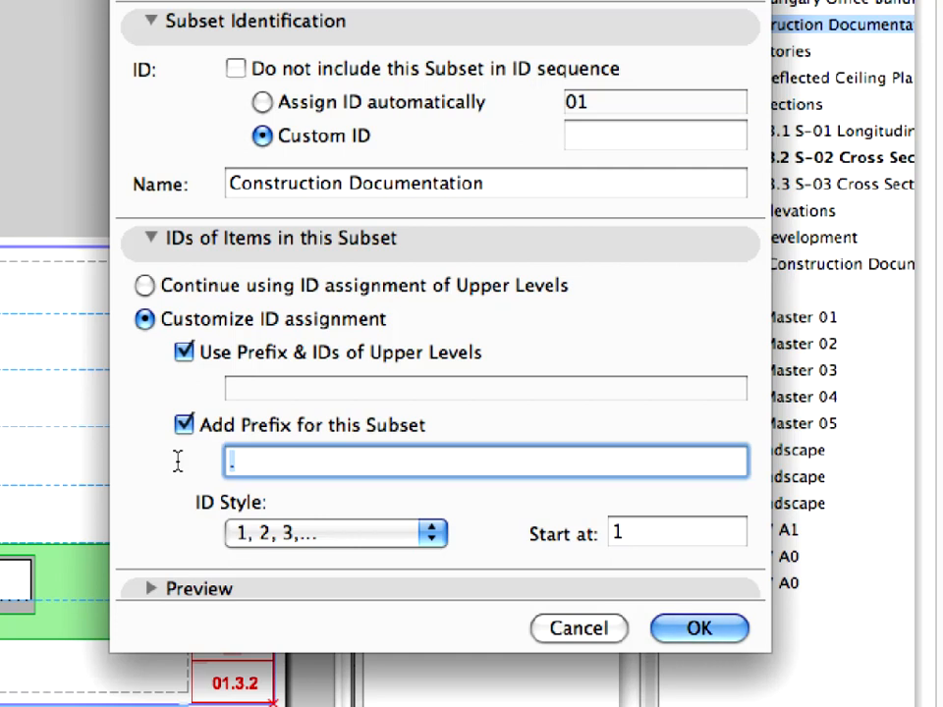
{"action": "type", "text": "A-"}
{"action": "left_click", "coordinate": [307, 589]}
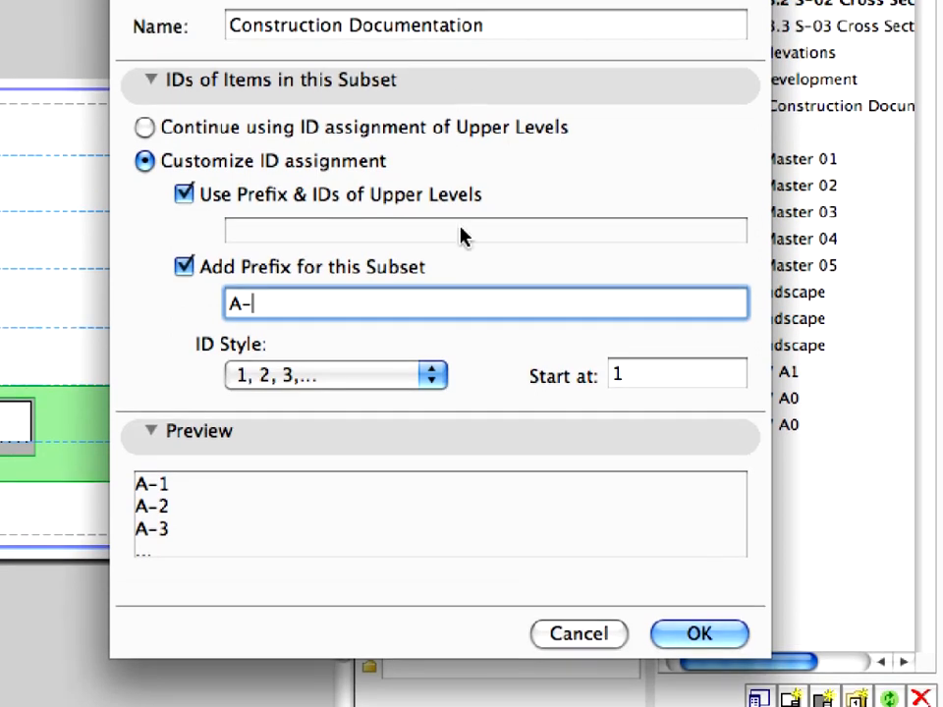
{"action": "left_click", "coordinate": [440, 374]}
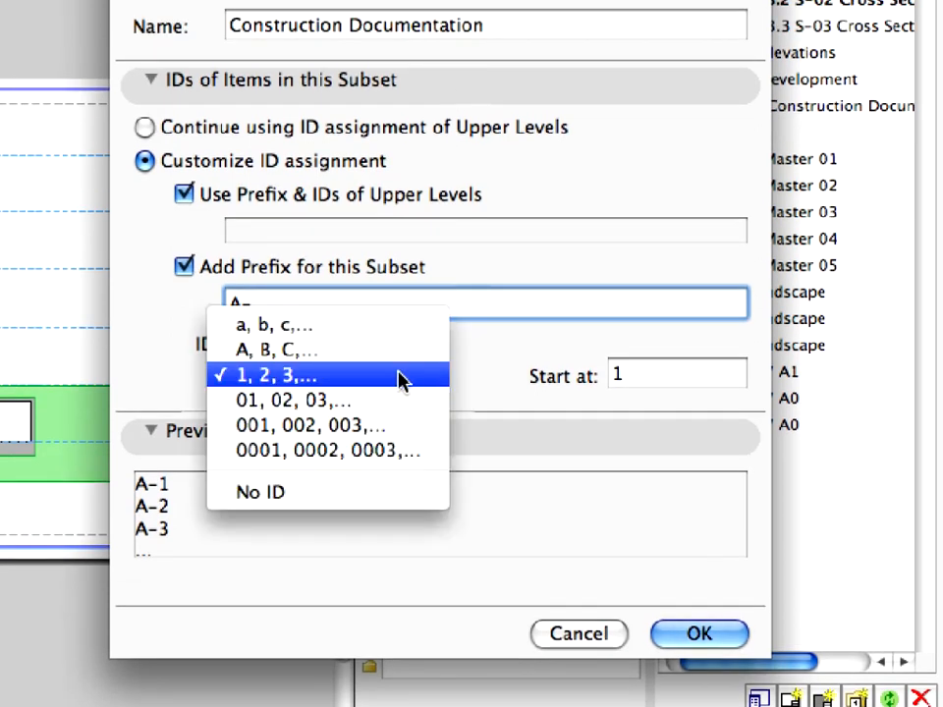
{"action": "left_click", "coordinate": [401, 377]}
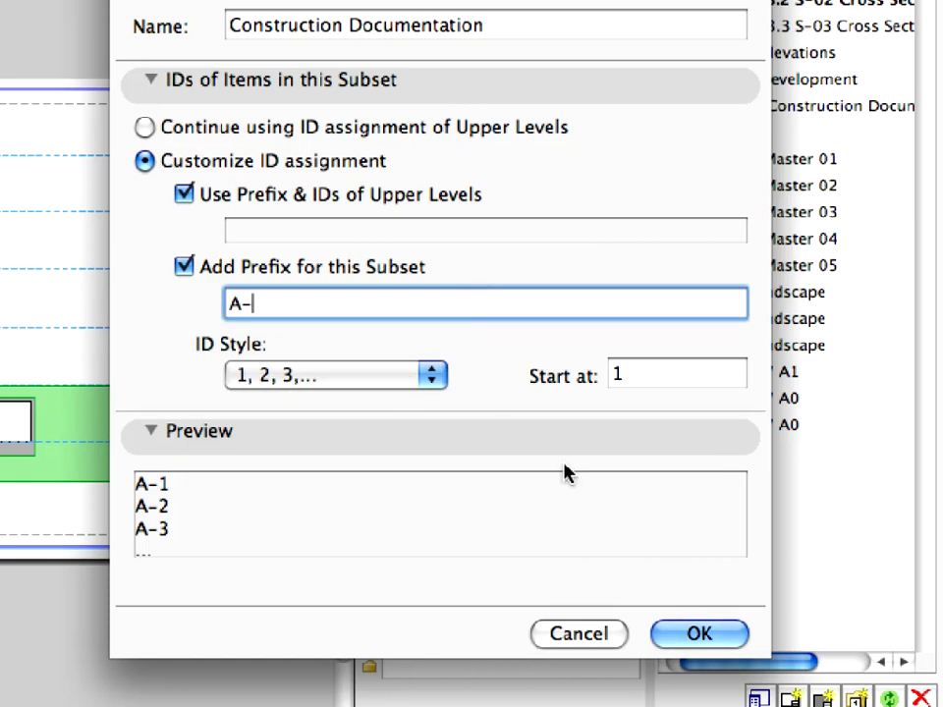
{"action": "left_click", "coordinate": [731, 633]}
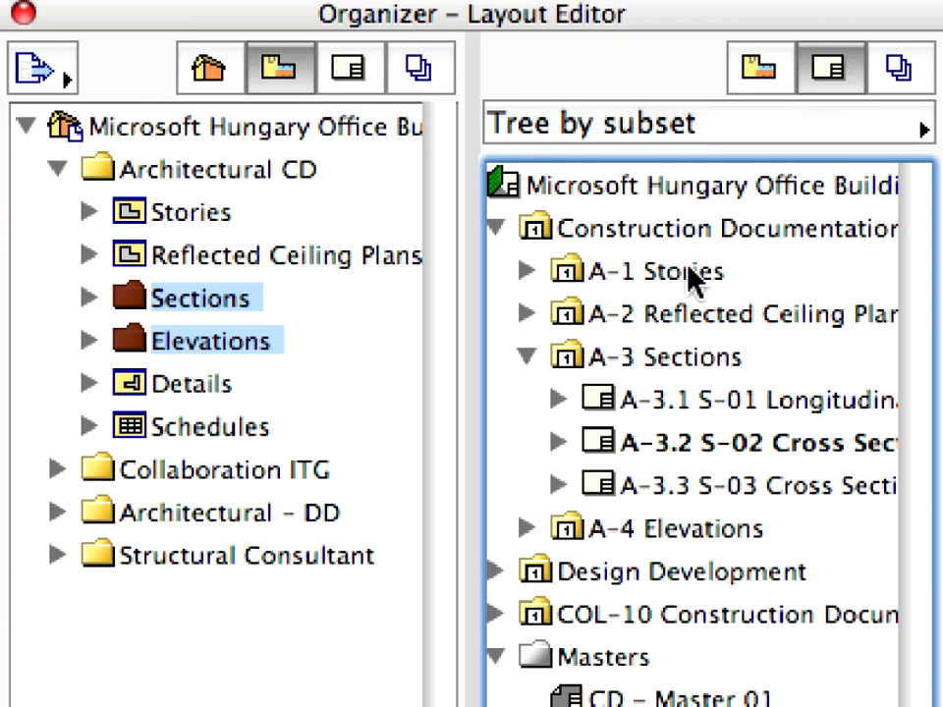
Check the IDs of the Stories, Reflected Ceiling Plans and Sections subsets, and collapse the Sections subset.
{"action": "left_click", "coordinate": [692, 275]}
{"action": "left_click", "coordinate": [705, 314]}
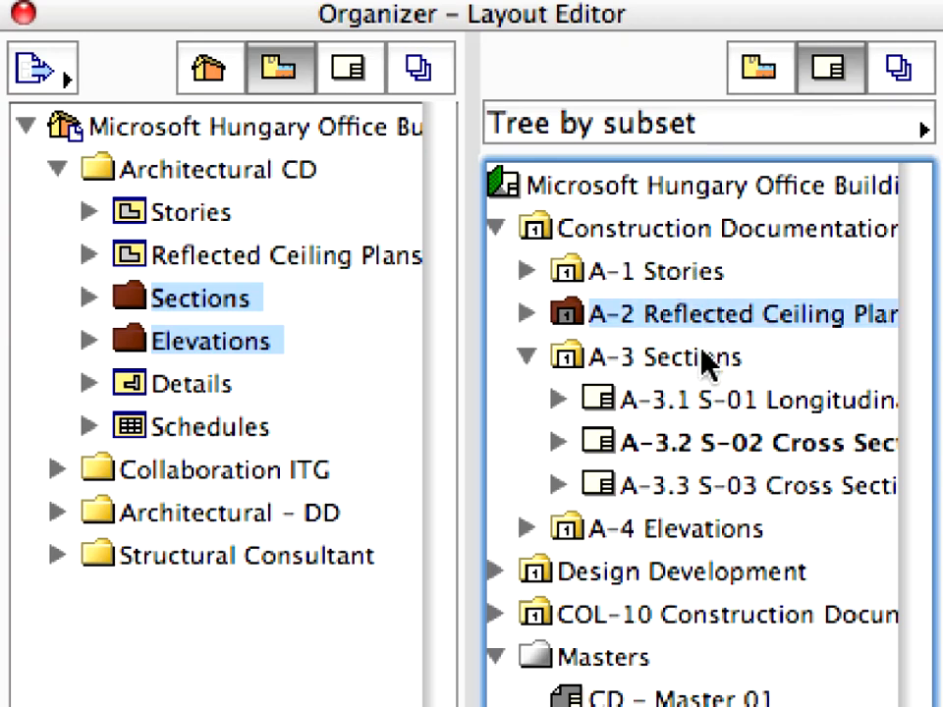
{"action": "left_click", "coordinate": [704, 355]}
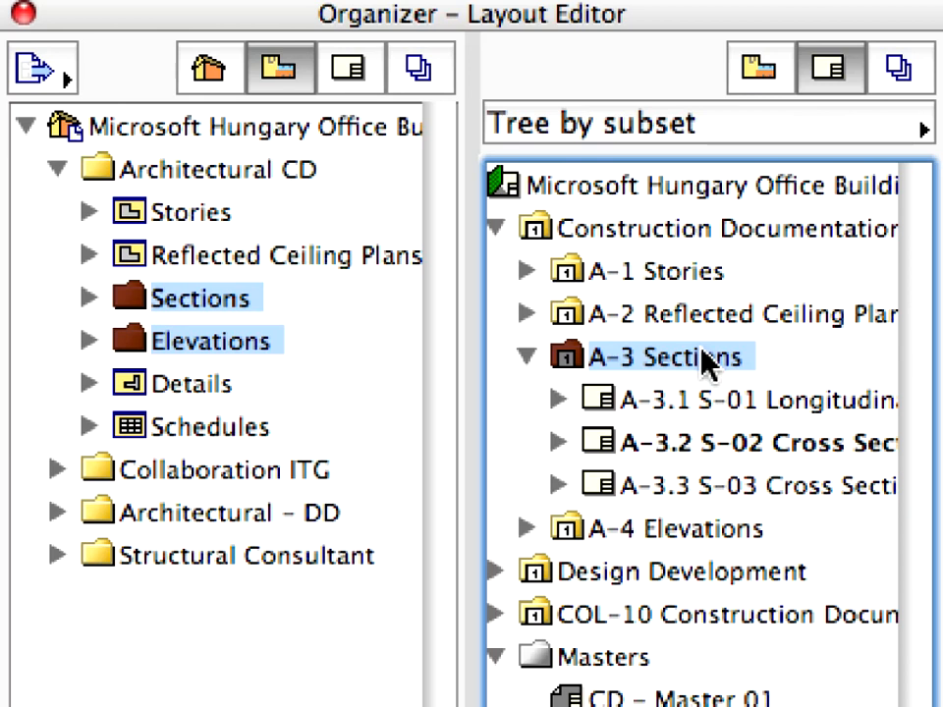
{"action": "left_click", "coordinate": [705, 230]}
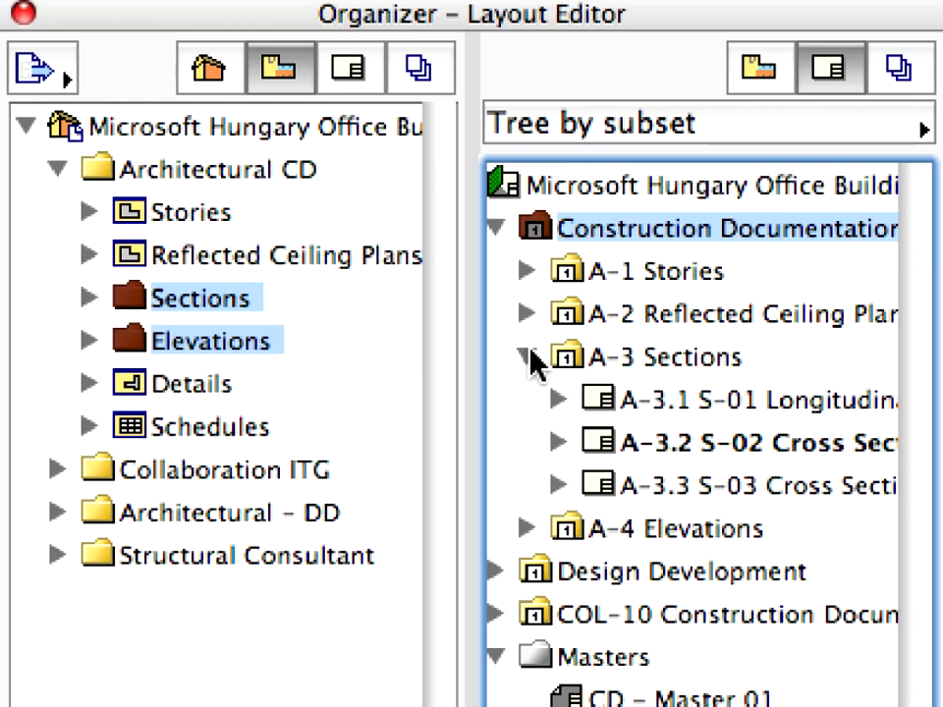
{"action": "left_click", "coordinate": [527, 358]}
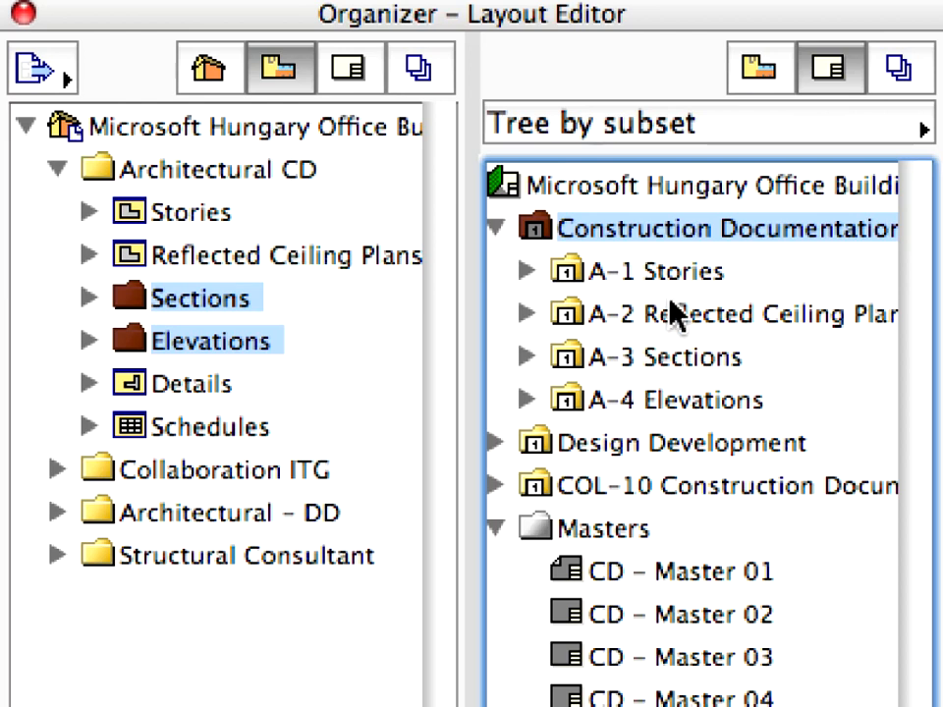
For subsets A-1 Stories through A-4 Elevations together, turn off the added subset prefix and set the item ID style to 01, 02, 03.
{"action": "left_click", "coordinate": [619, 279]}
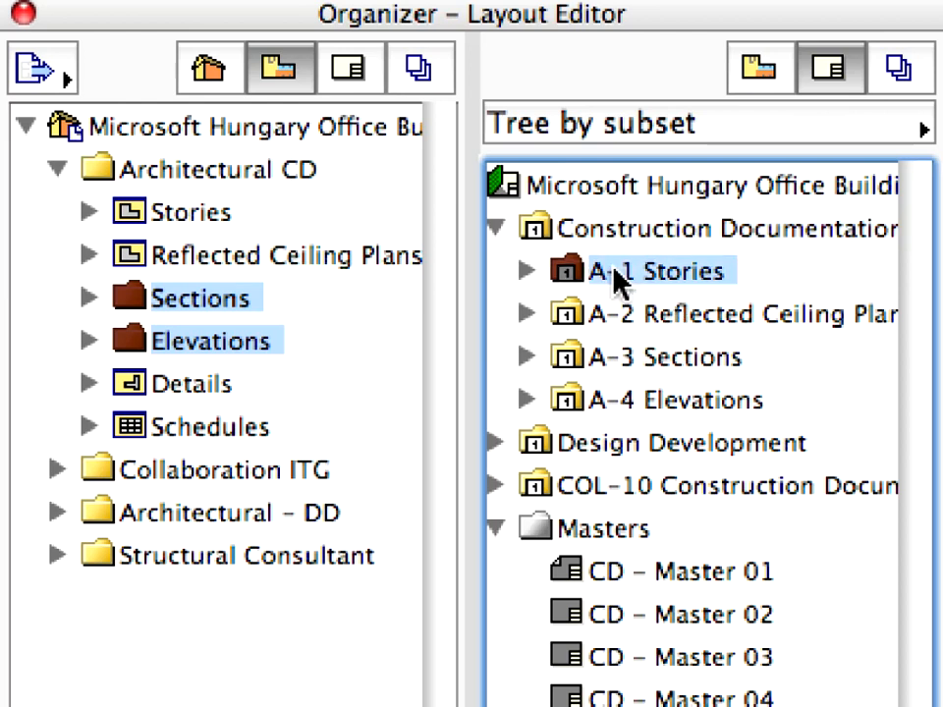
{"action": "left_click", "coordinate": [678, 403], "text": "shift"}
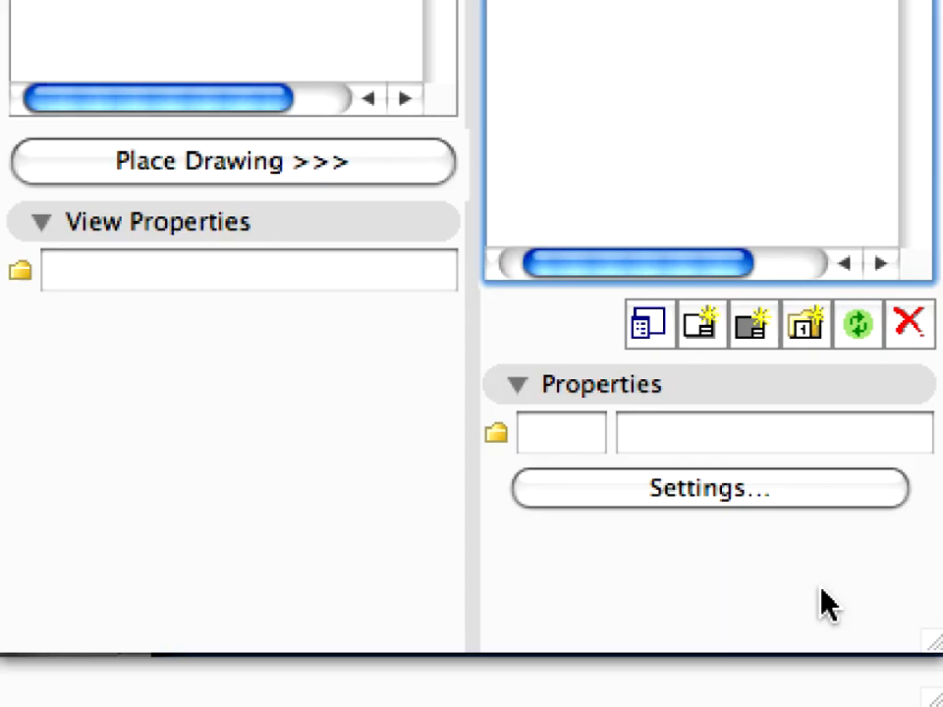
{"action": "left_click", "coordinate": [837, 489]}
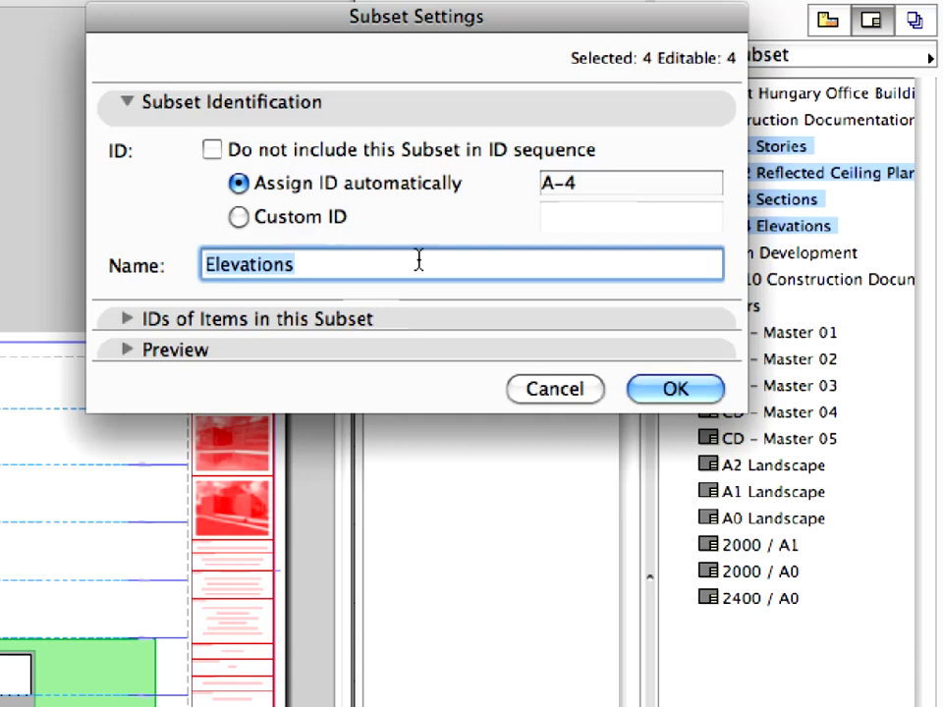
{"action": "left_click", "coordinate": [420, 334]}
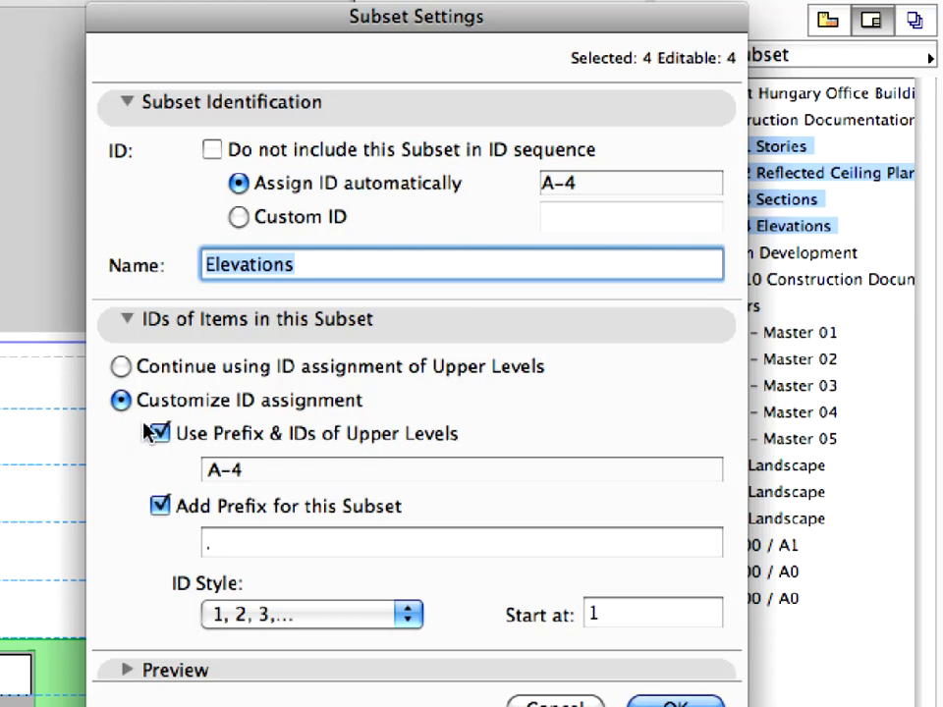
{"action": "left_click", "coordinate": [163, 513]}
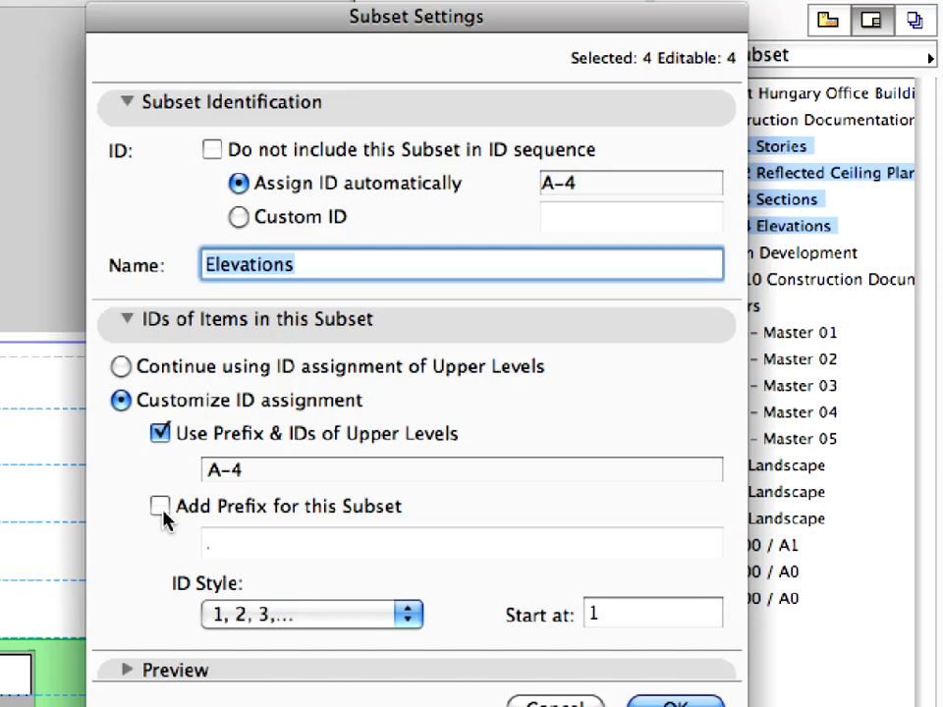
{"action": "left_click", "coordinate": [409, 618]}
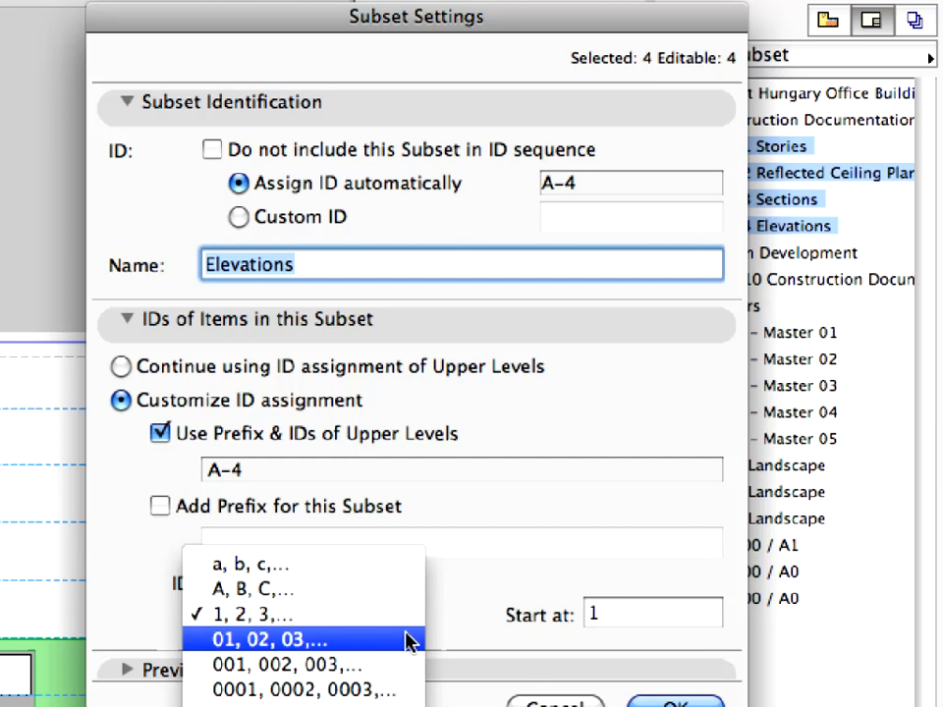
{"action": "left_click", "coordinate": [408, 641]}
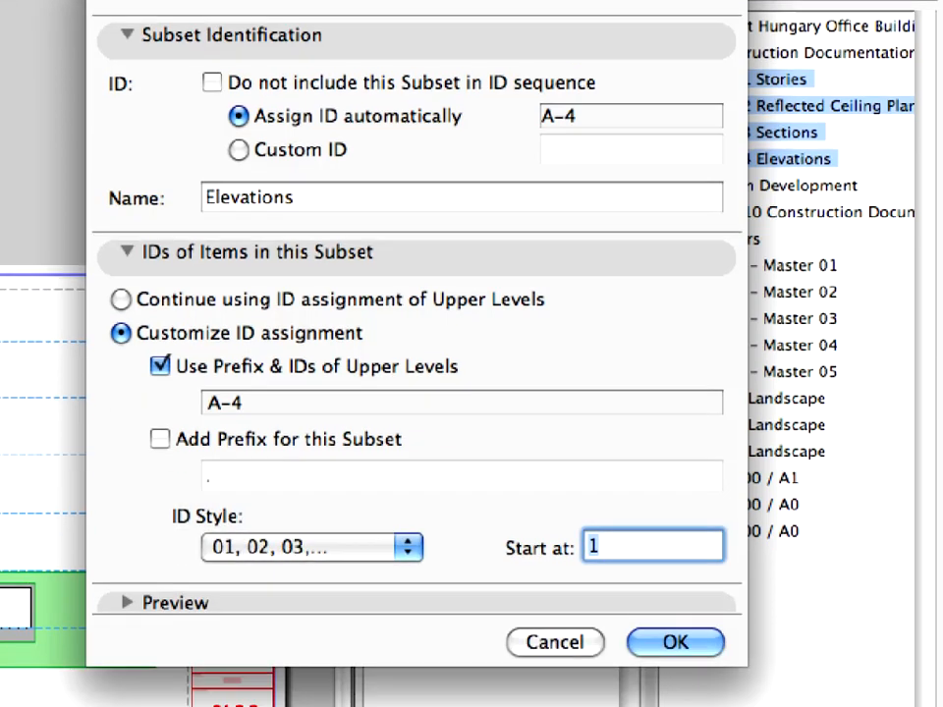
{"action": "left_click", "coordinate": [695, 653]}
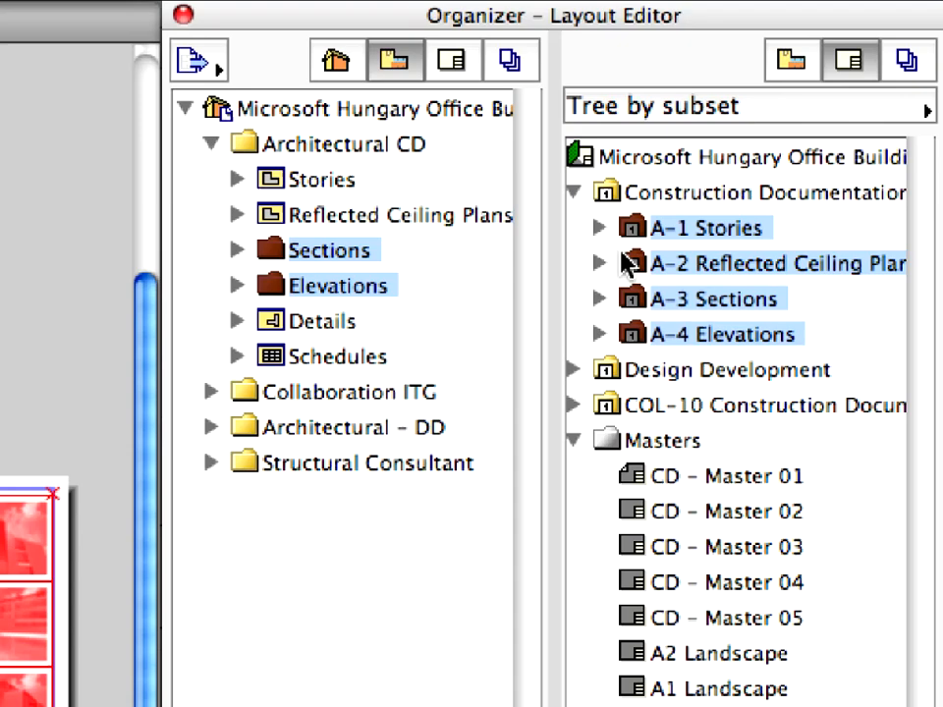
Expand the A-1 Stories and A-3 Sections subsets and check the IDs of their layouts.
{"action": "left_click", "coordinate": [684, 79]}
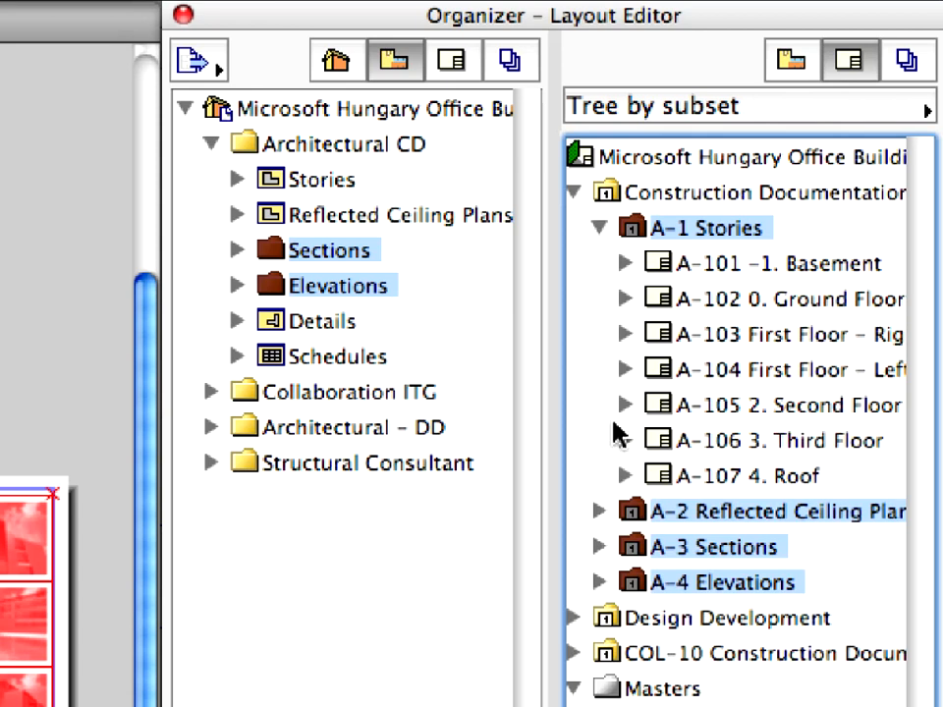
{"action": "left_click", "coordinate": [602, 547]}
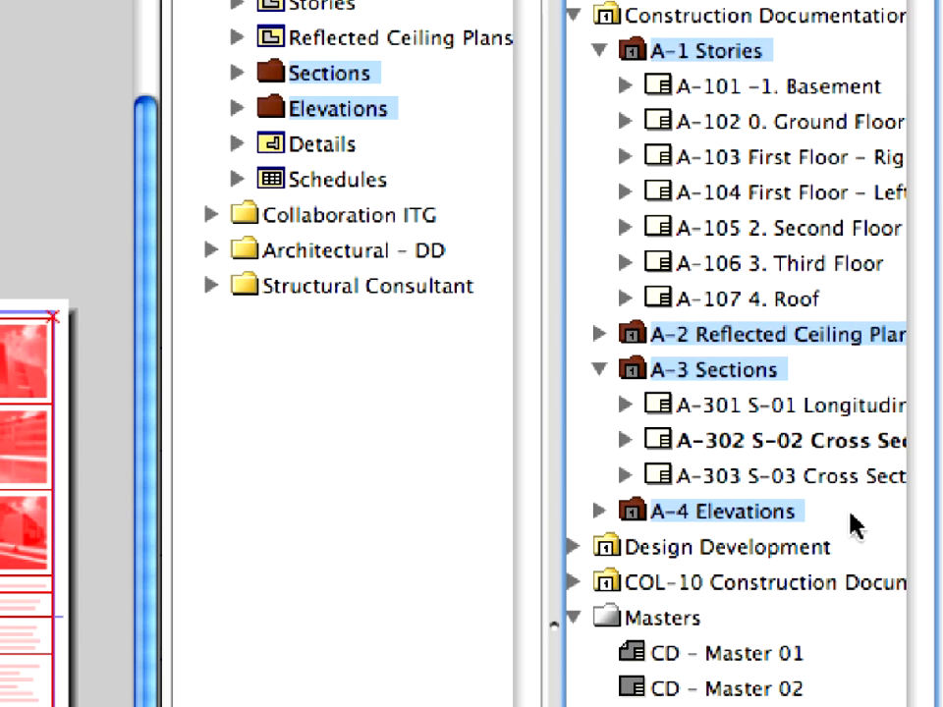
{"action": "left_click", "coordinate": [772, 86]}
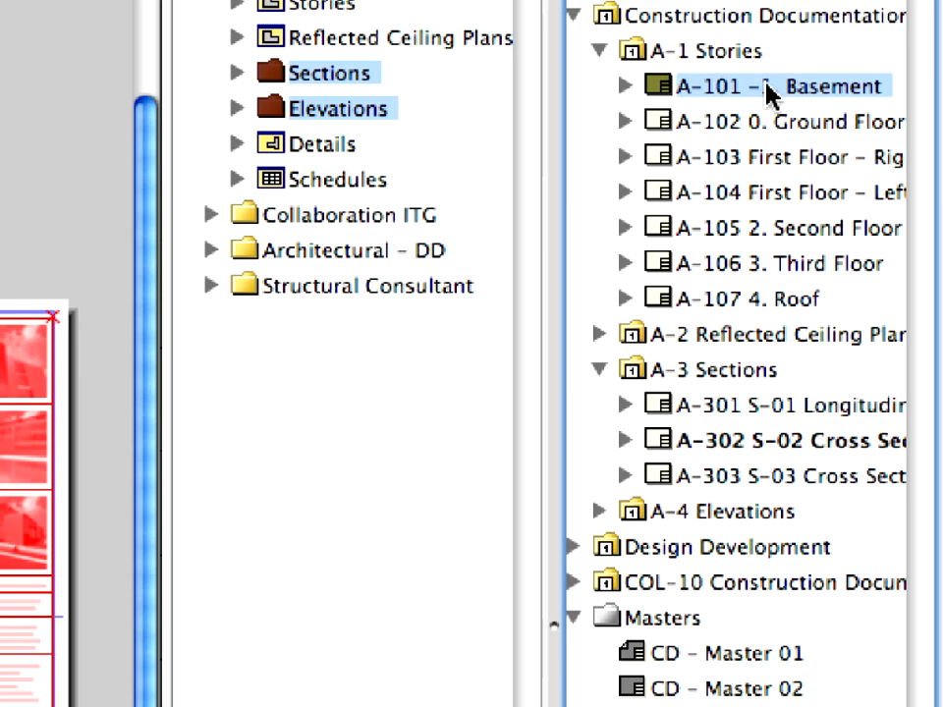
{"action": "left_click", "coordinate": [815, 411]}
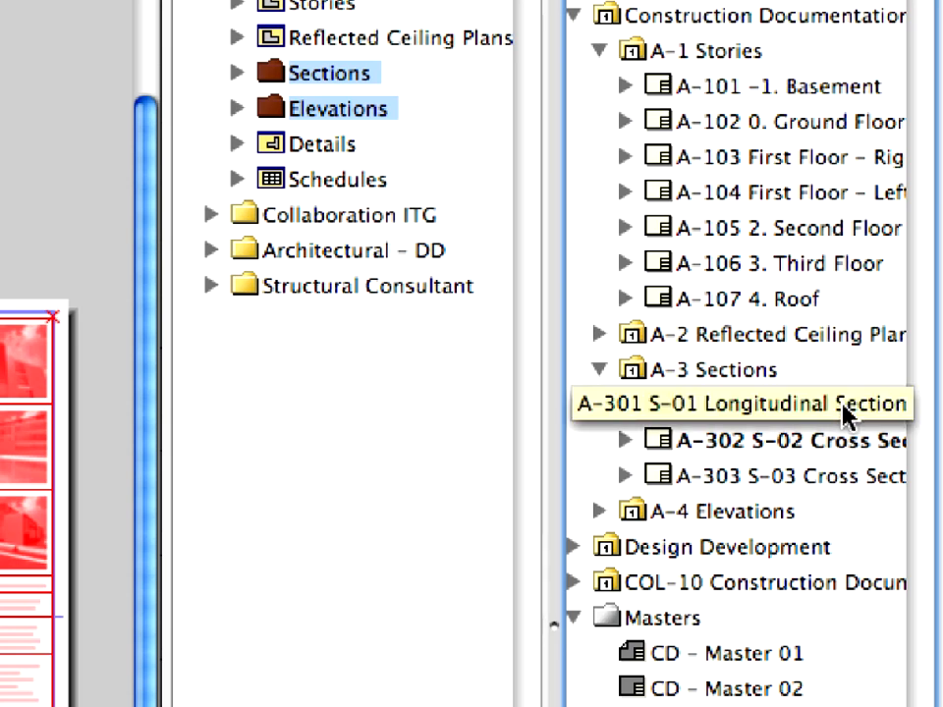